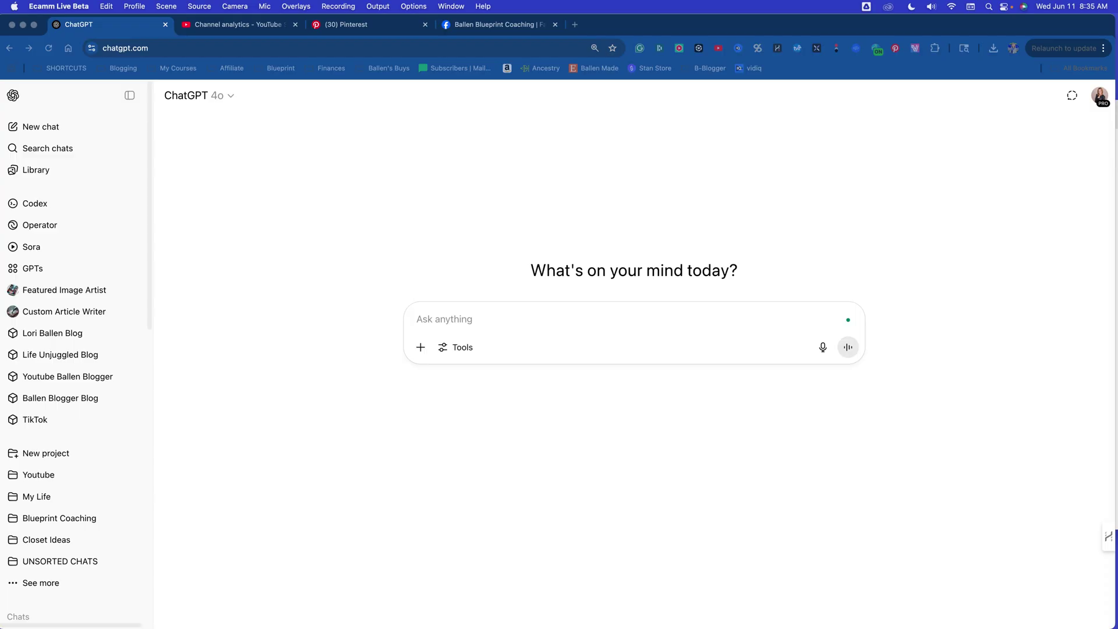
# Step: Expand the sidebar project list to show all projects, including Financials, Journal and Life Unjuggled
pyautogui.click(1034, 408)
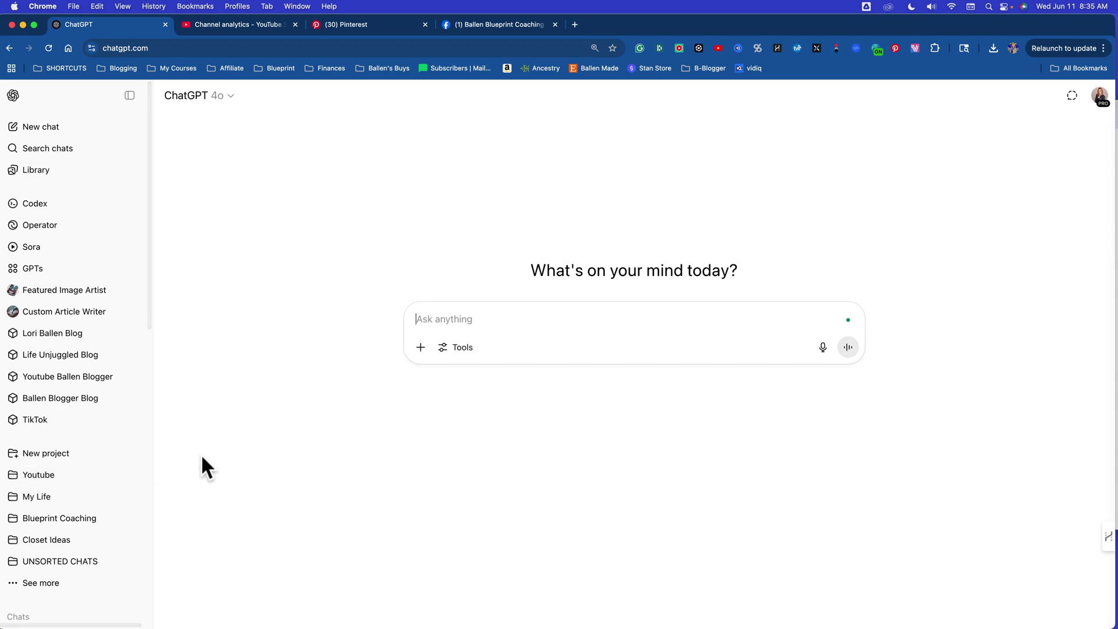
pyautogui.click(34, 584)
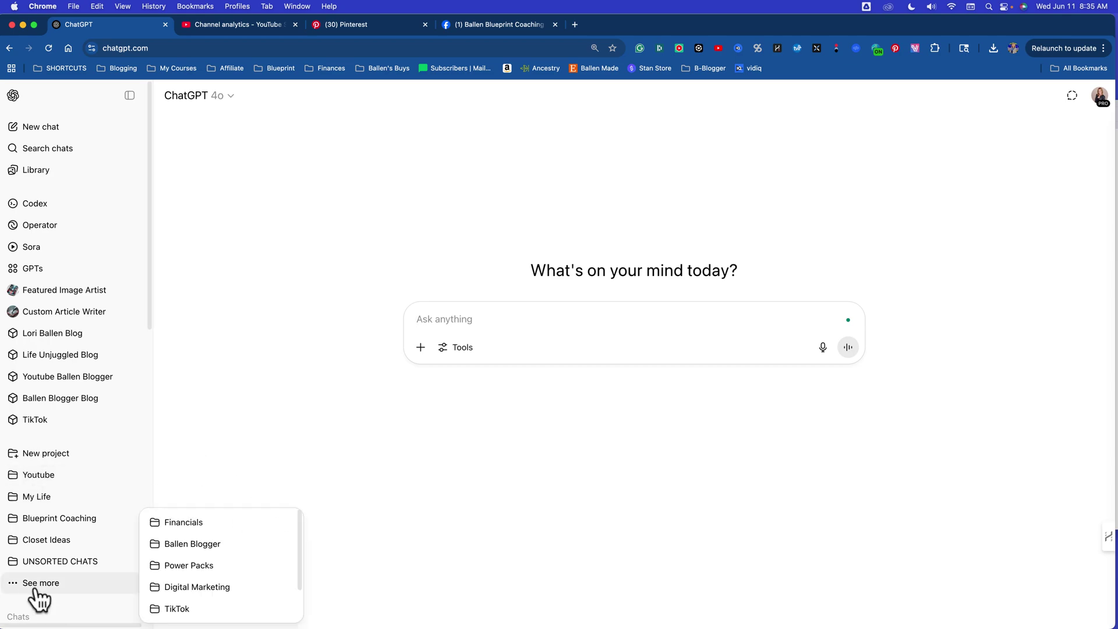
pyautogui.scroll(-1, 37, 591)
pyautogui.click(52, 571)
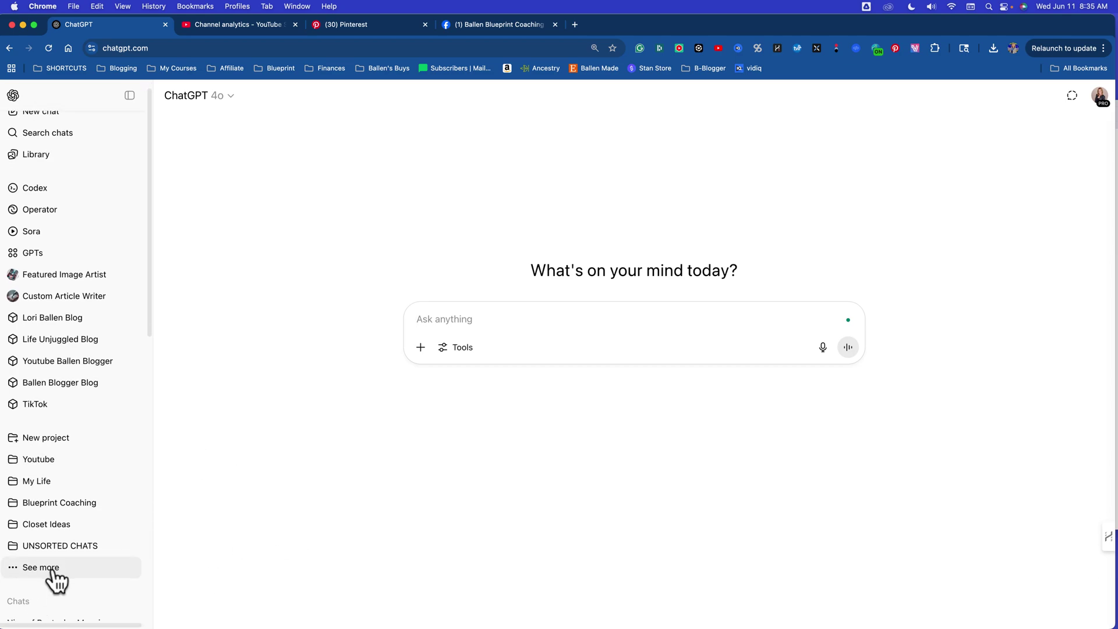
pyautogui.click(51, 573)
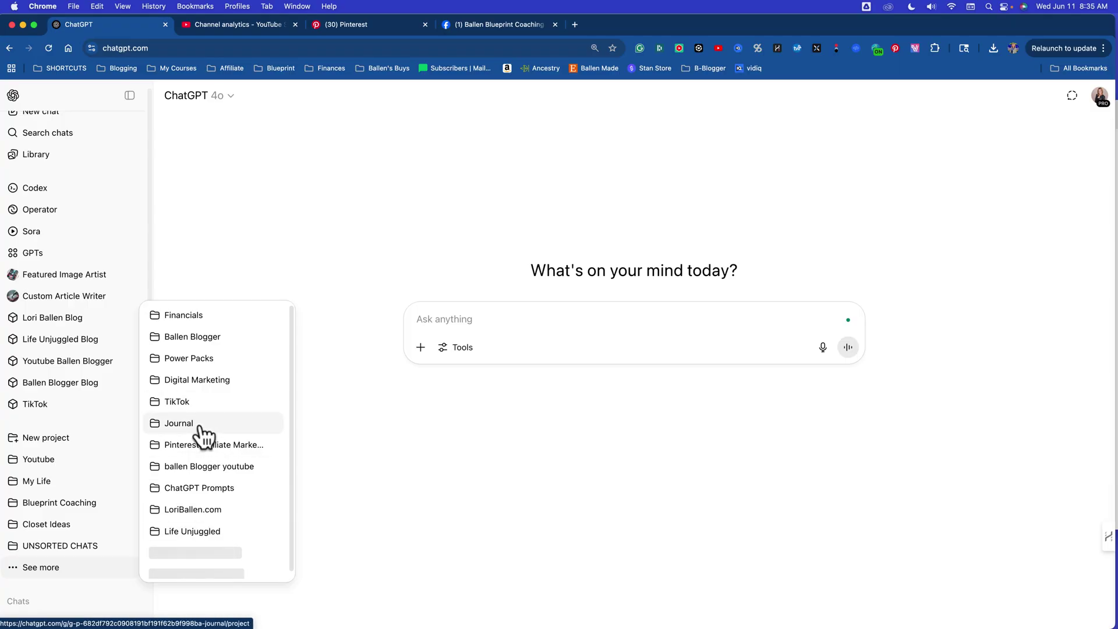
# Step: Open the Youtube project and look over its project file, instructions and saved chats
pyautogui.click(38, 460)
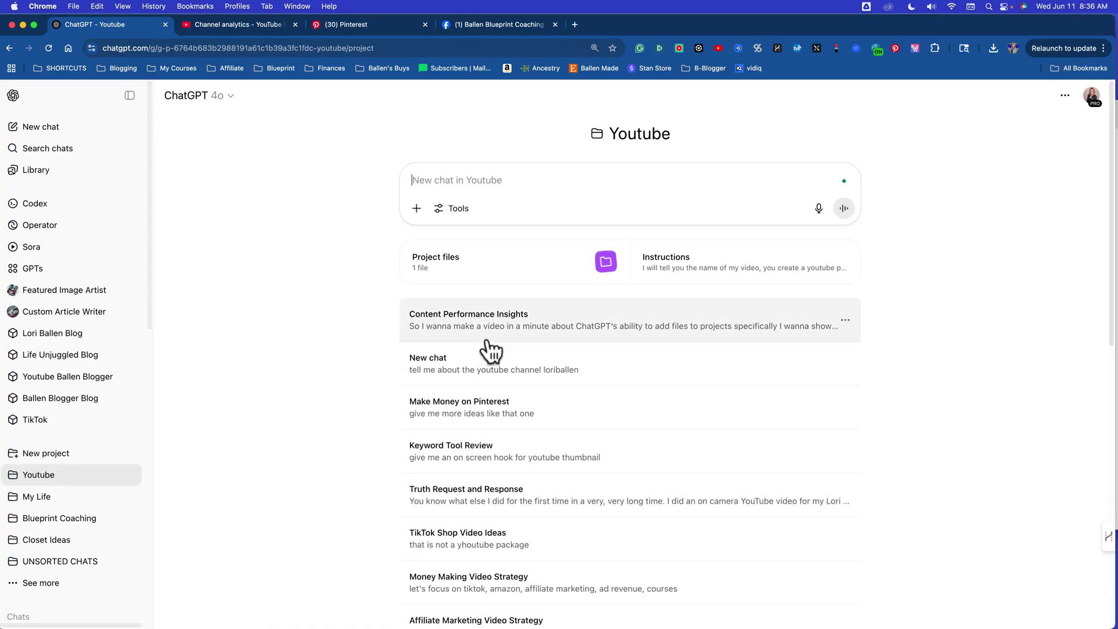
pyautogui.scroll(-5, 488, 348)
pyautogui.scroll(4, 499, 280)
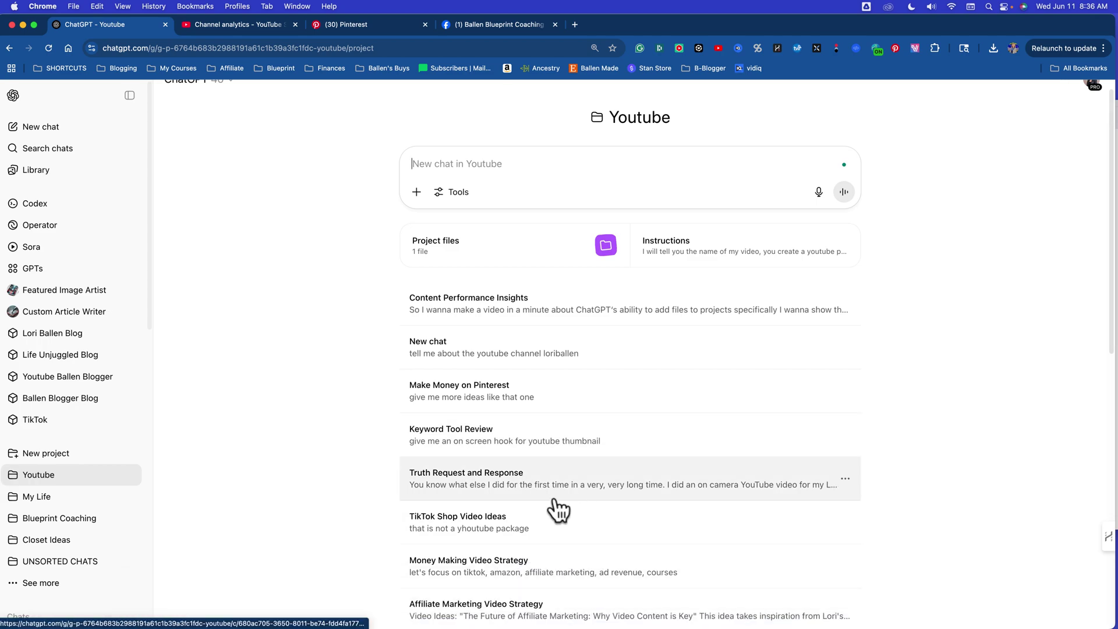
pyautogui.scroll(-2, 559, 510)
pyautogui.scroll(3, 556, 576)
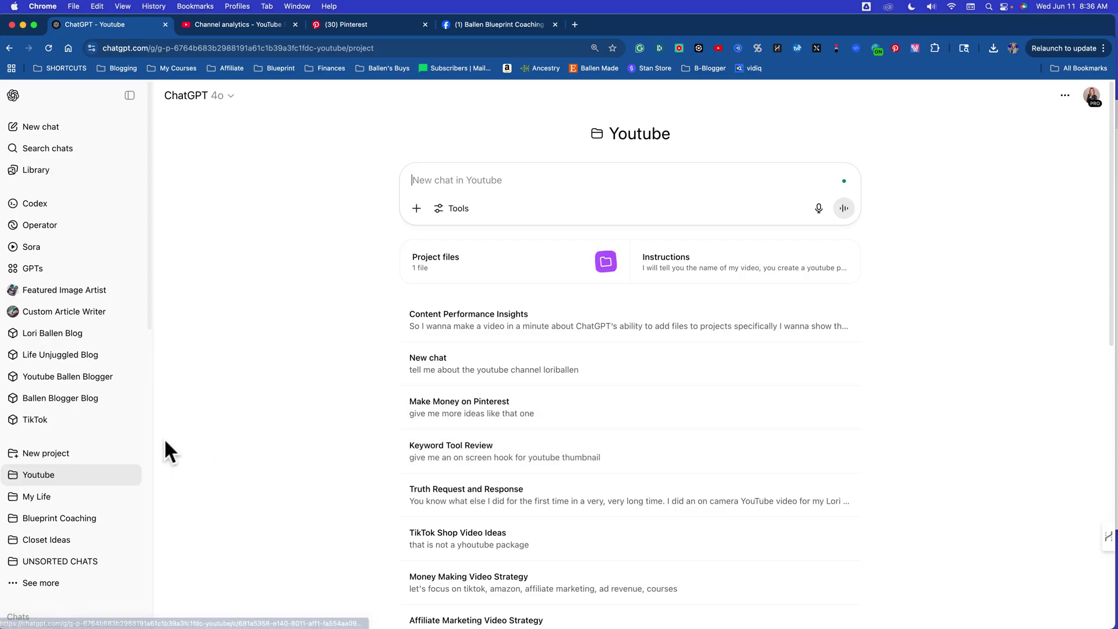
pyautogui.scroll(-7, 124, 434)
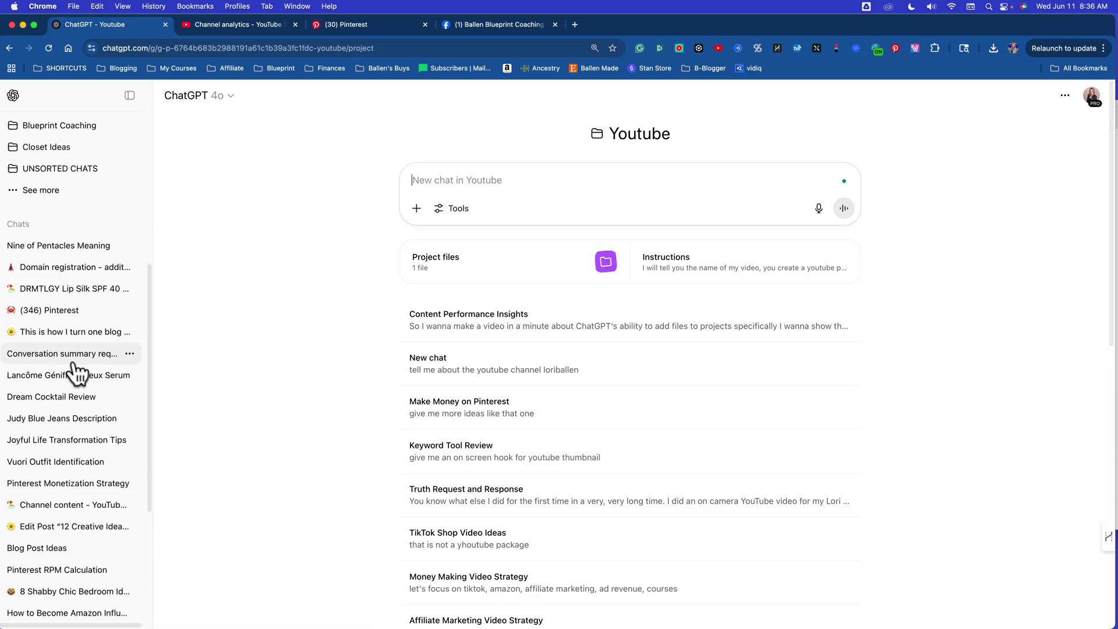
# Step: Open the Domain registration chat's options and Add to project submenu, then dismiss without changes
pyautogui.click(129, 266)
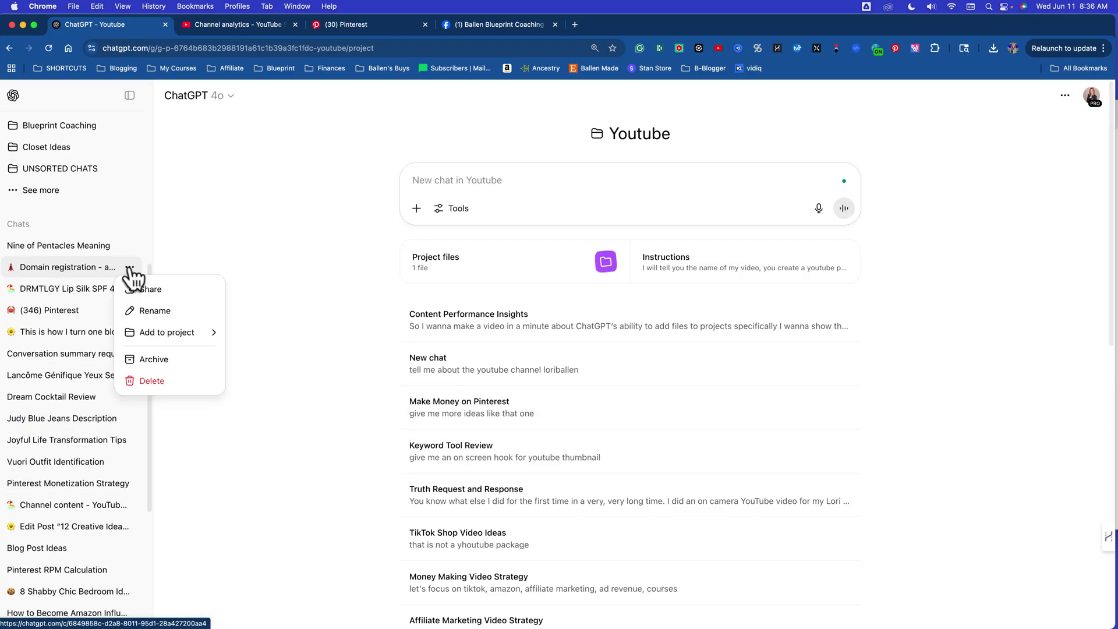
pyautogui.moveTo(139, 336)
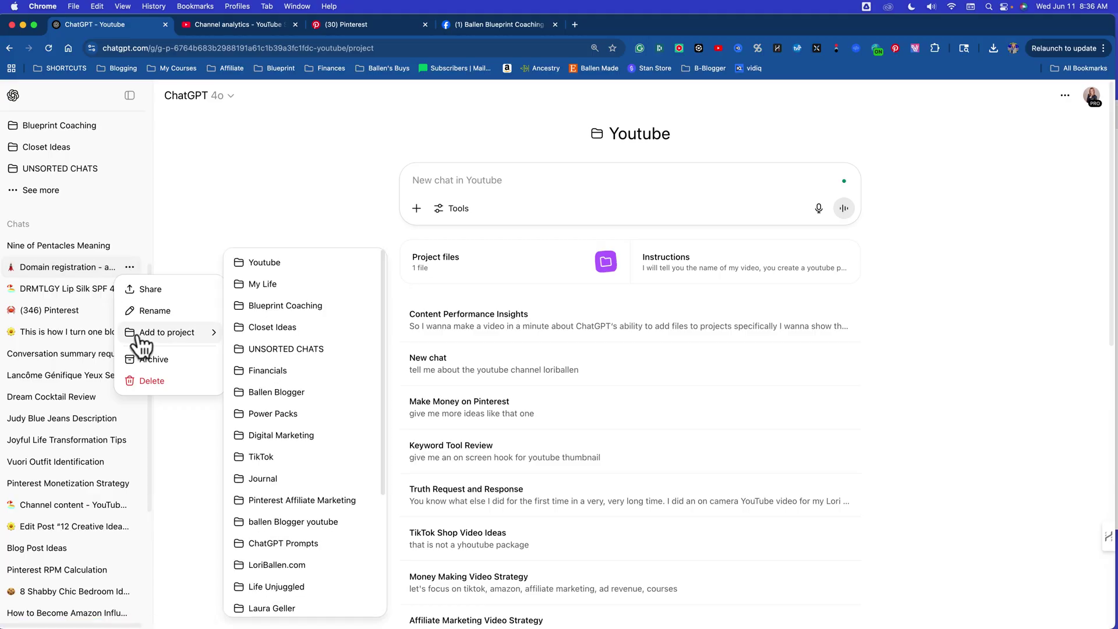
pyautogui.click(239, 186)
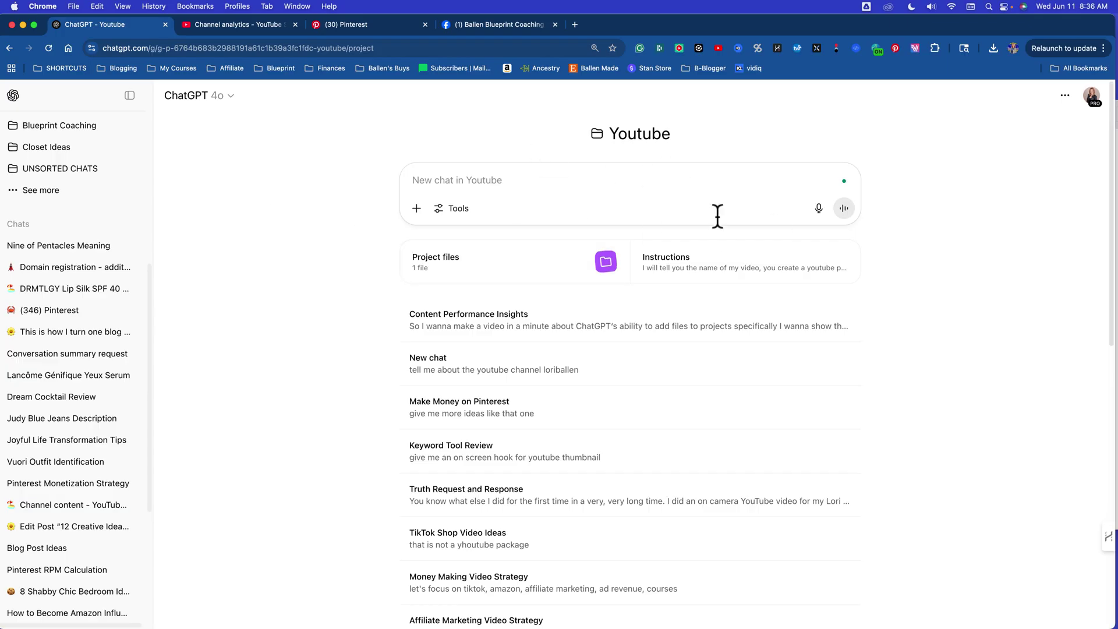
pyautogui.click(724, 274)
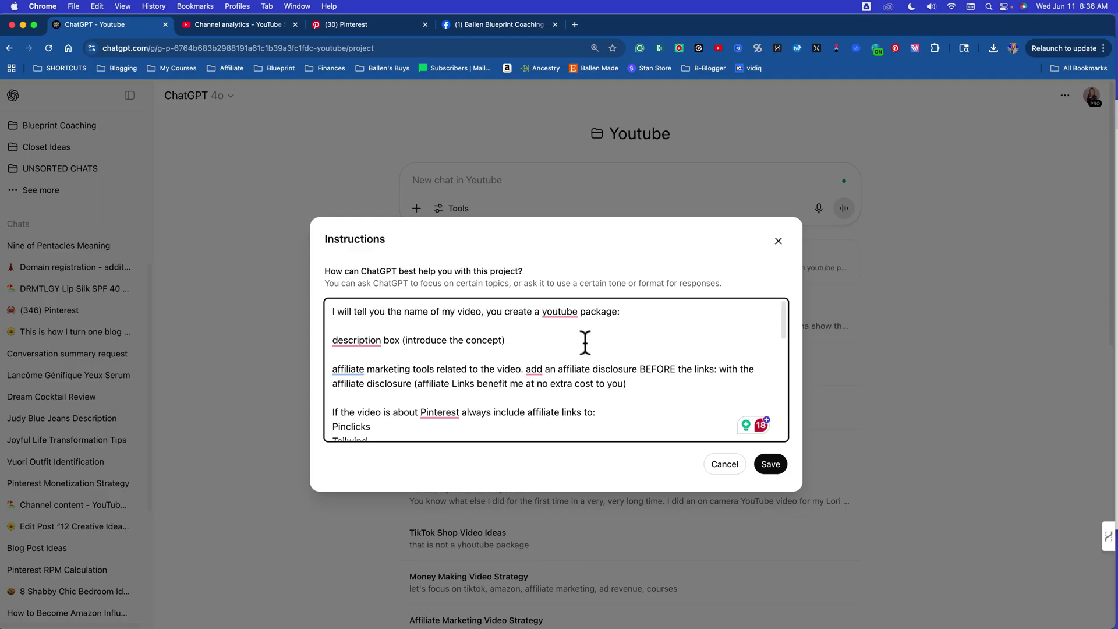
pyautogui.scroll(-10, 585, 342)
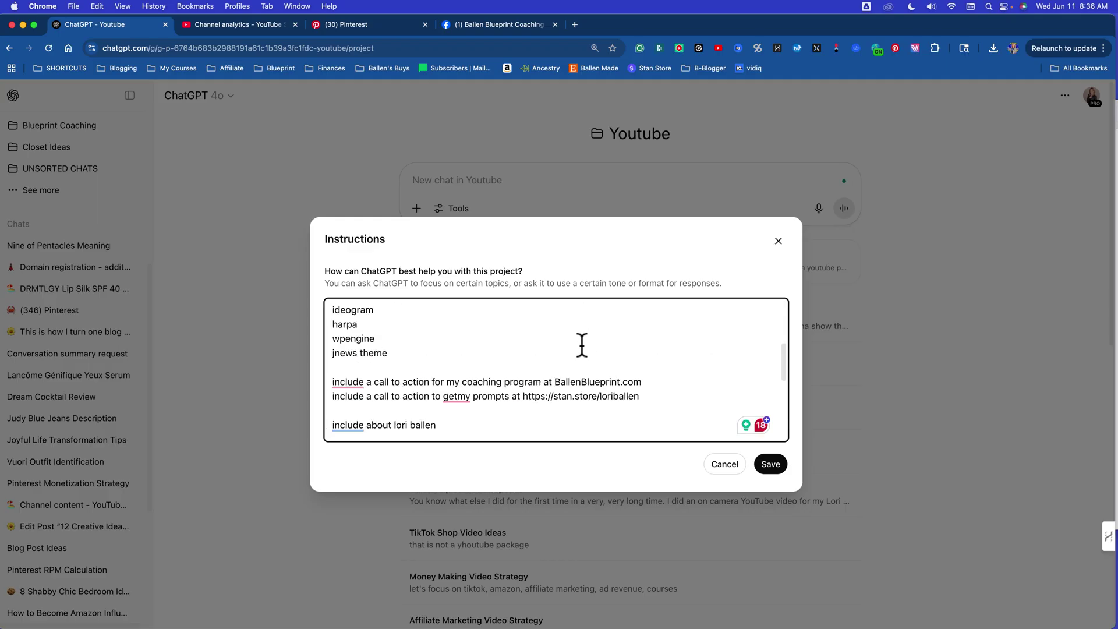
pyautogui.scroll(-6, 582, 348)
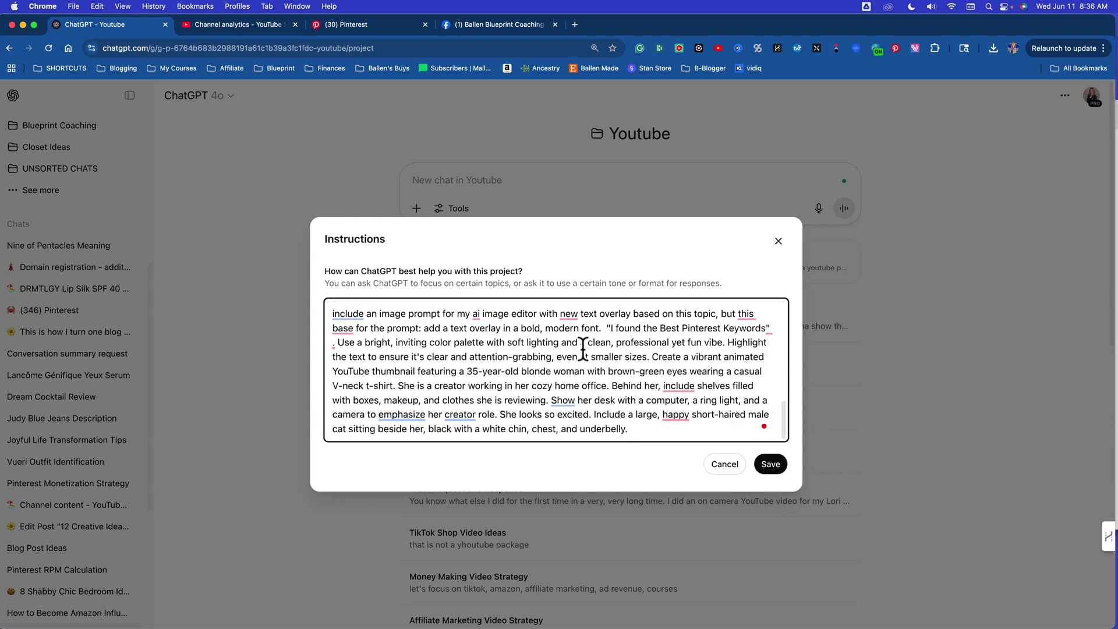
pyautogui.scroll(5, 549, 395)
pyautogui.scroll(1, 549, 396)
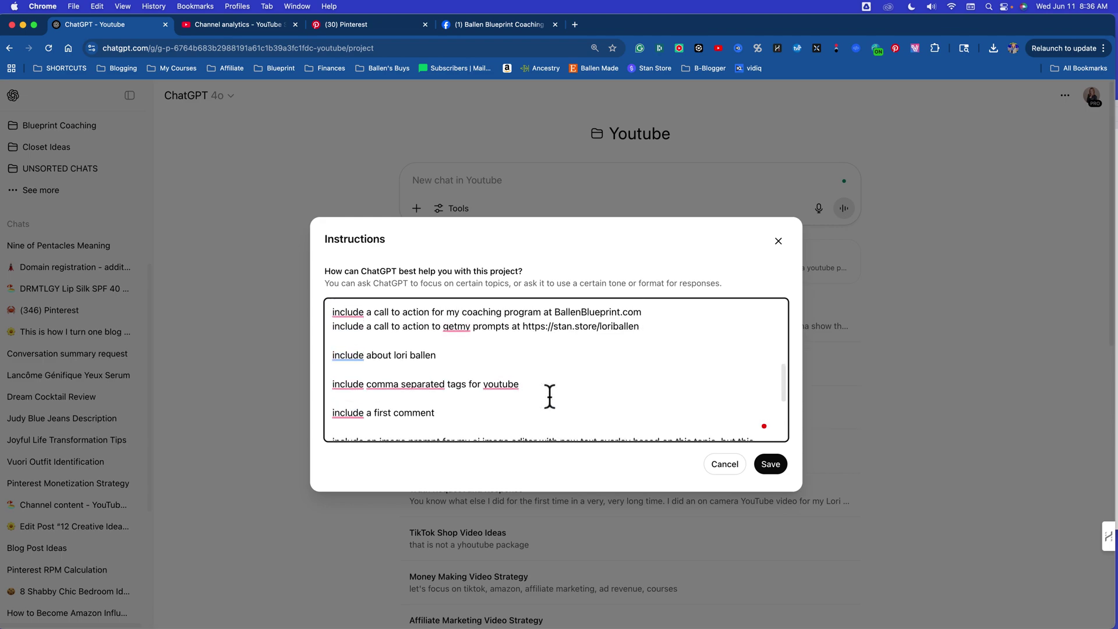
pyautogui.scroll(-5, 549, 395)
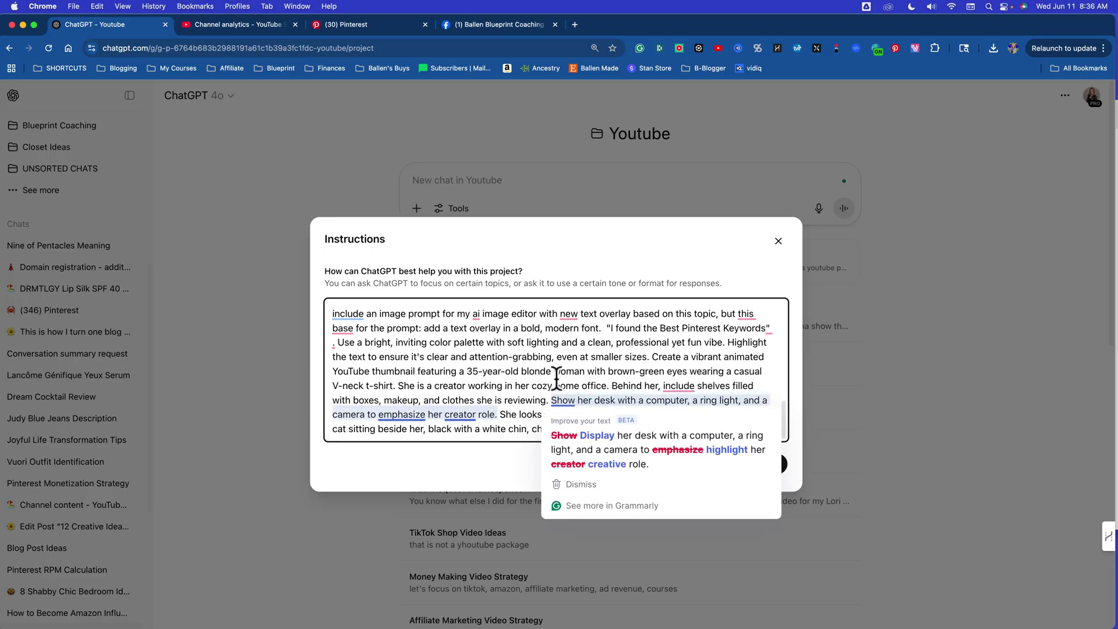
pyautogui.click(480, 357)
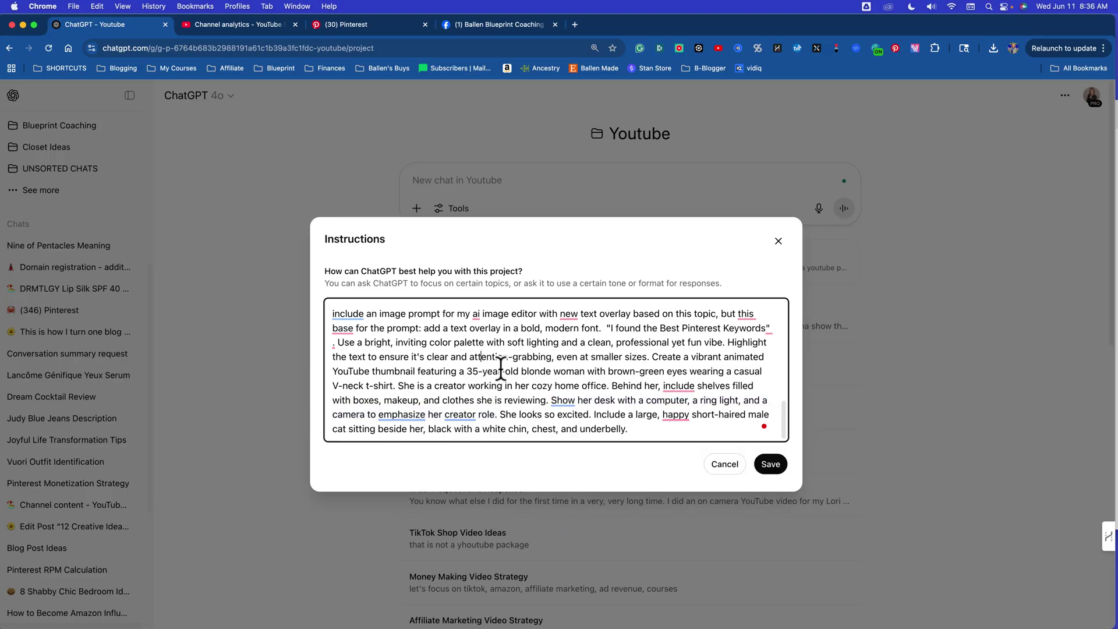
pyautogui.click(778, 241)
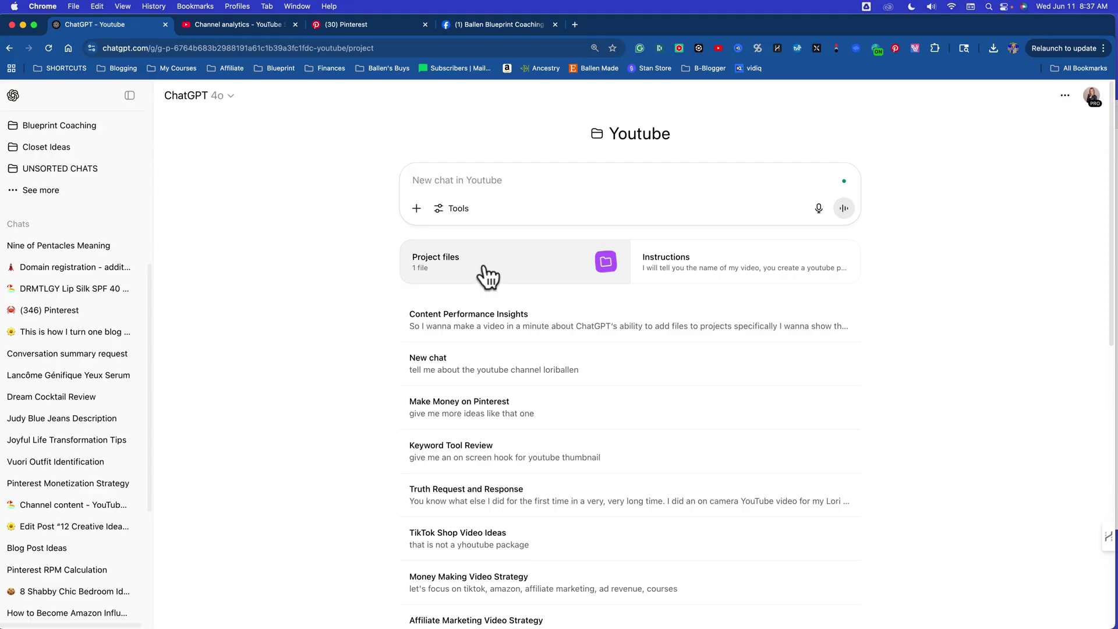
pyautogui.click(222, 23)
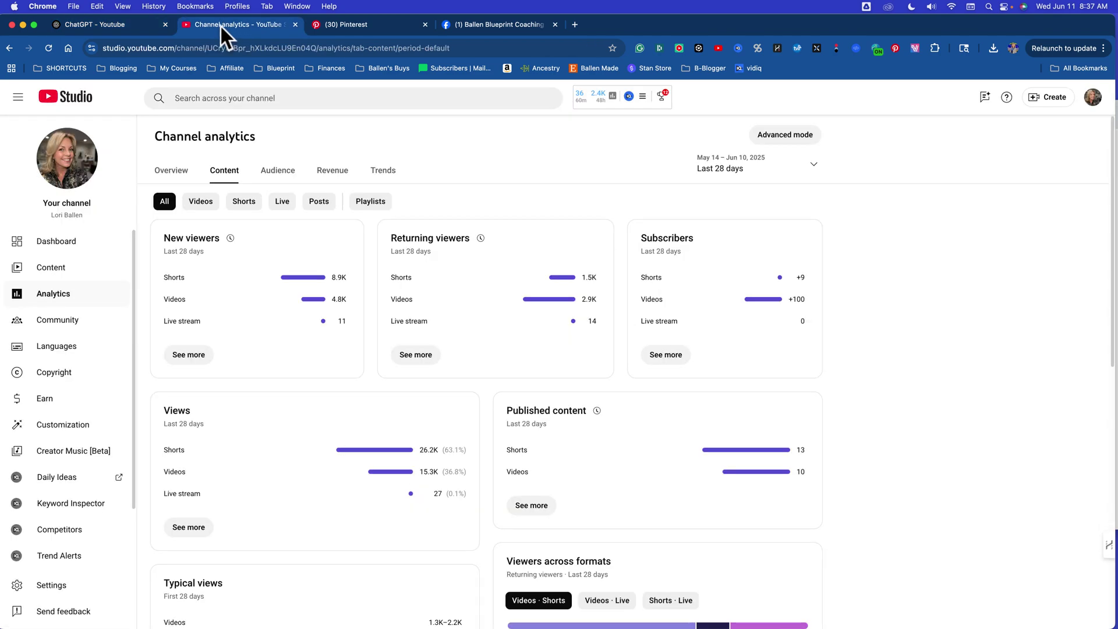
pyautogui.click(93, 24)
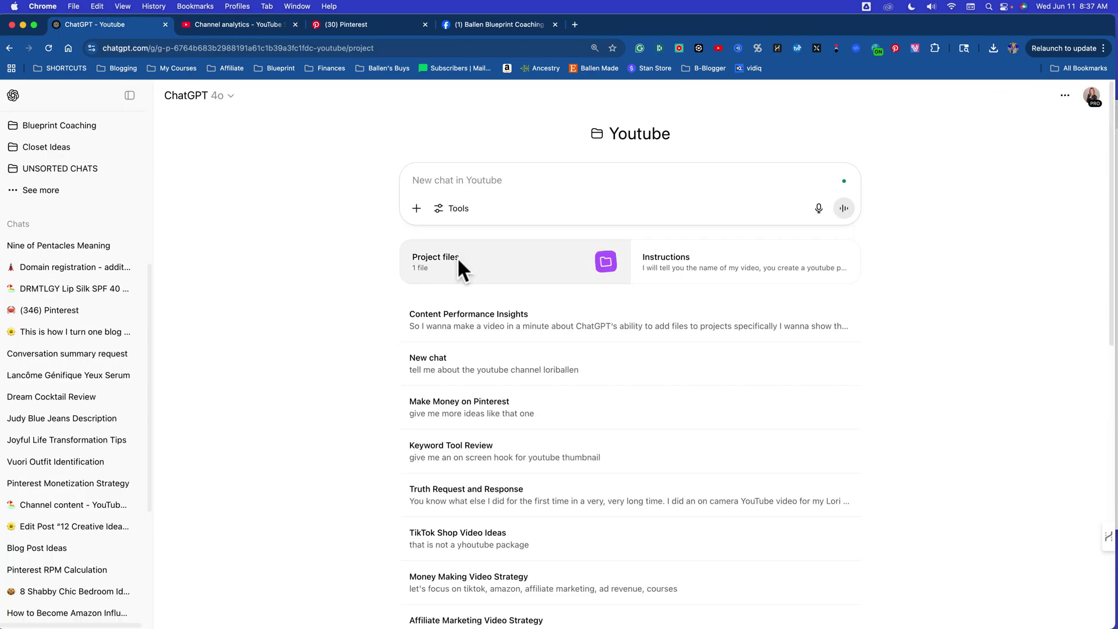
pyautogui.click(490, 269)
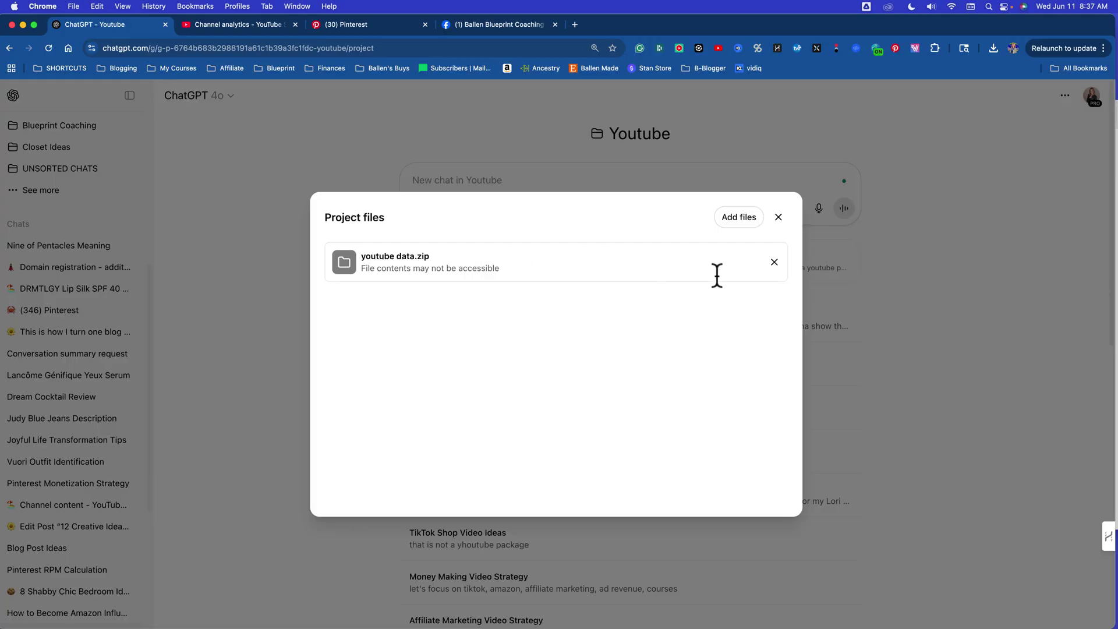
pyautogui.click(778, 218)
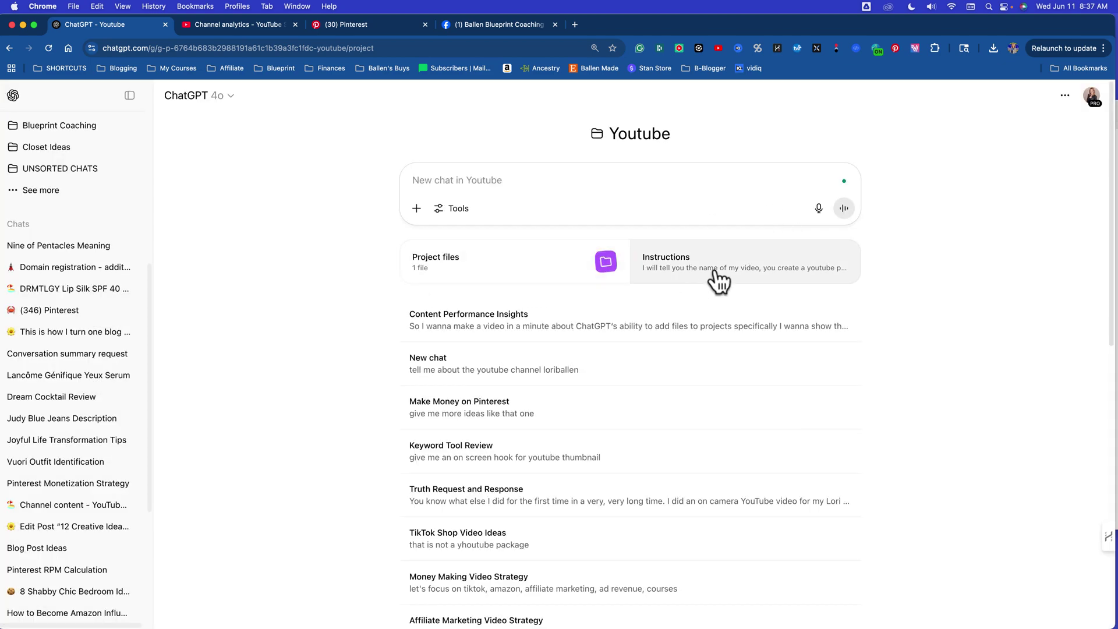
# Step: Open the Content Performance Insights chat and review the Pinterest + Amazon affiliate top performers
pyautogui.click(481, 326)
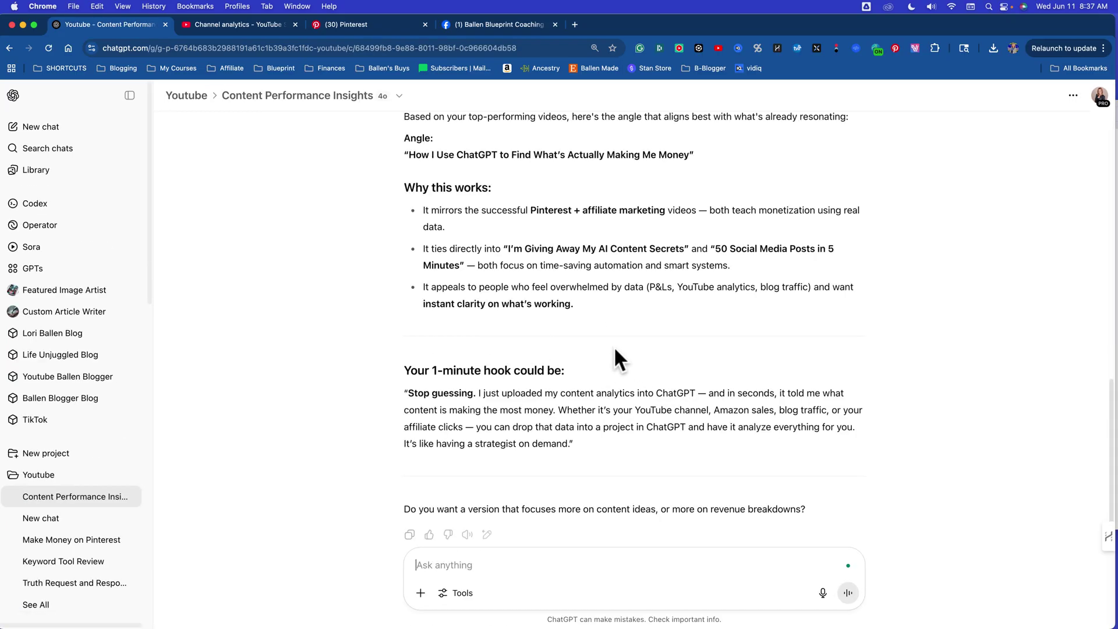
pyautogui.scroll(3, 609, 343)
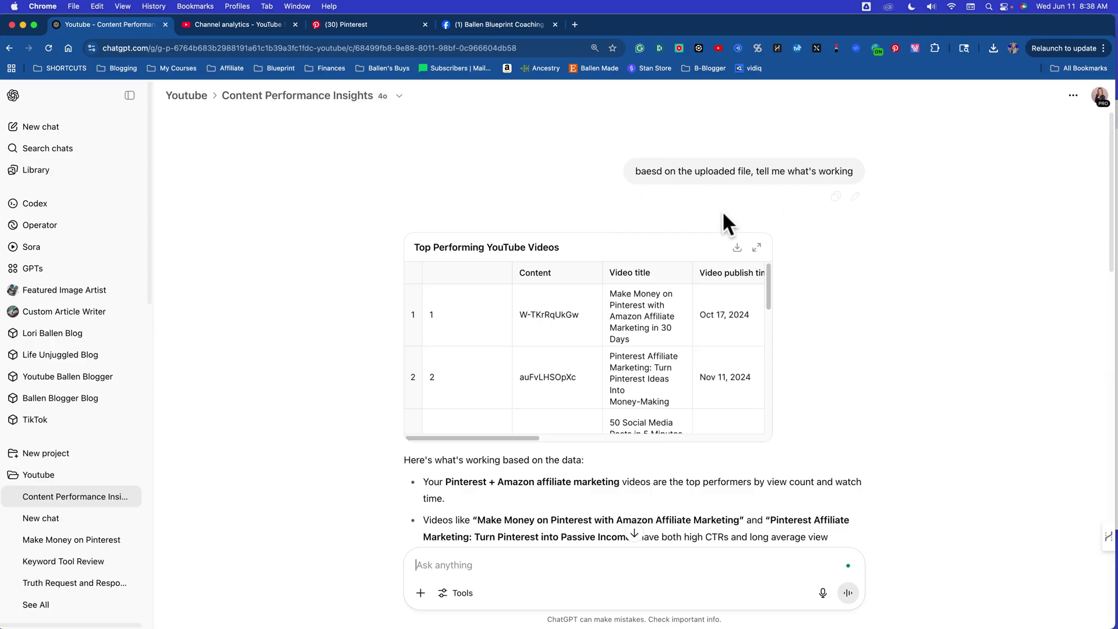
pyautogui.scroll(-1, 724, 214)
pyautogui.scroll(-5, 722, 211)
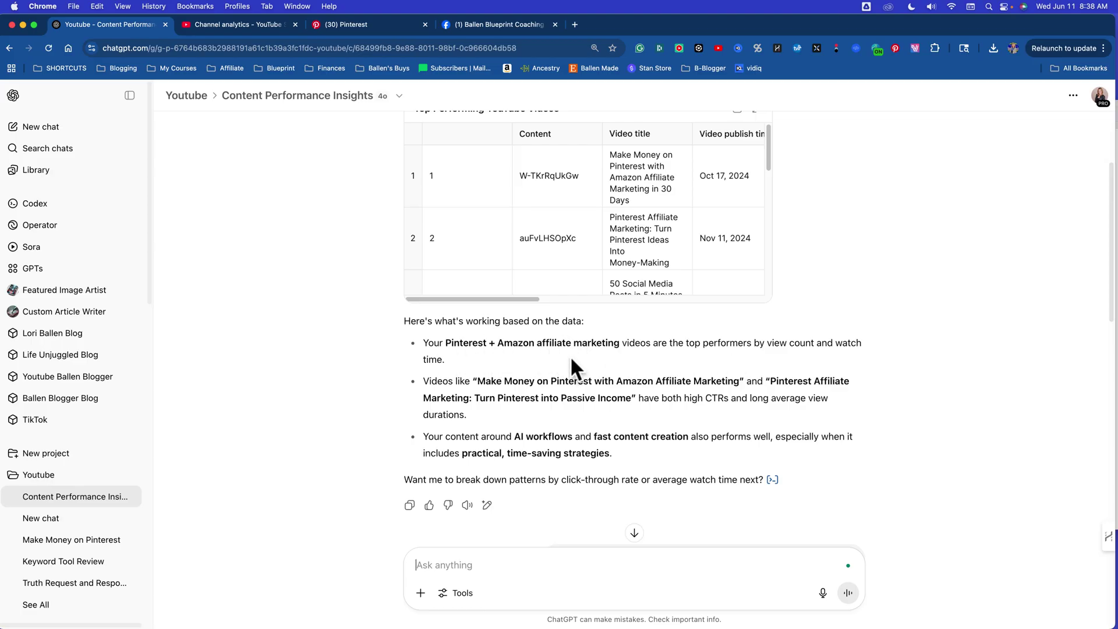
pyautogui.scroll(-1, 558, 367)
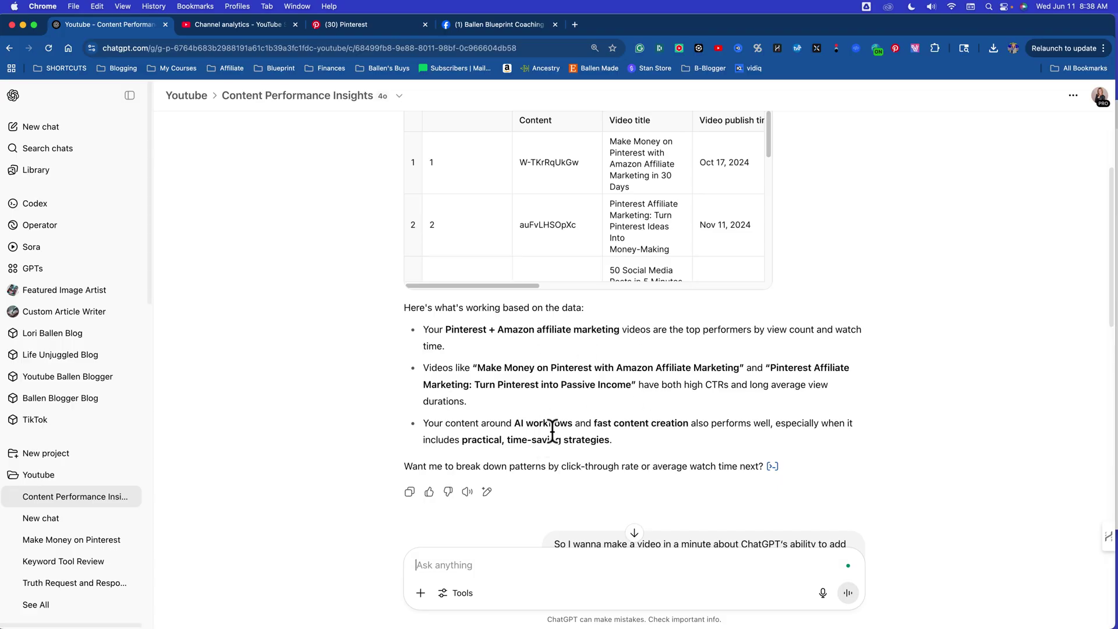
pyautogui.scroll(-1, 606, 425)
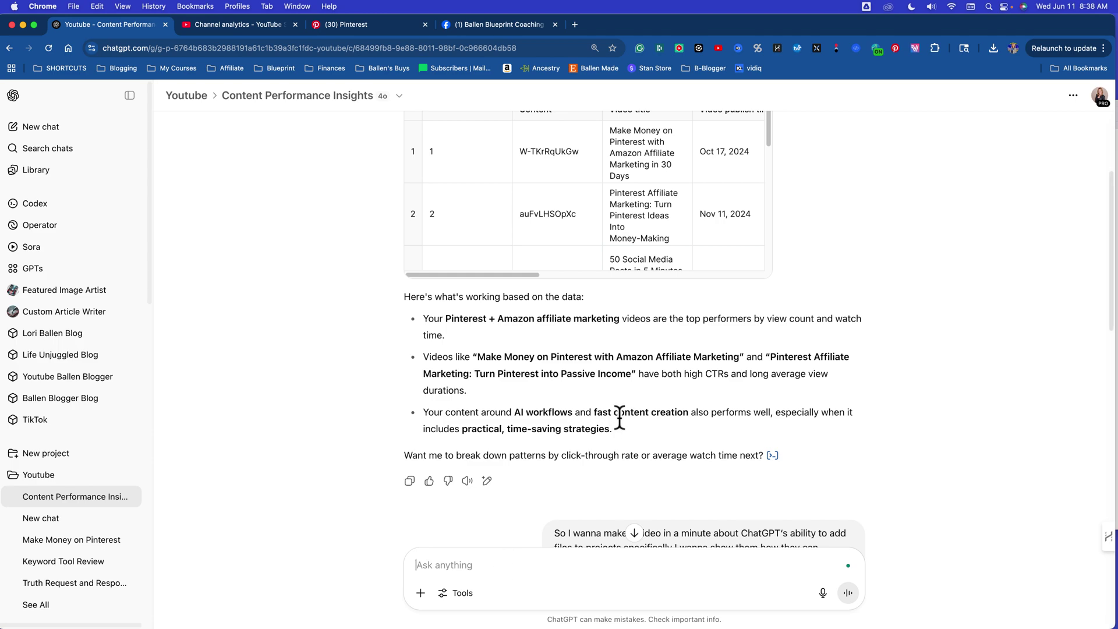
pyautogui.scroll(1, 619, 416)
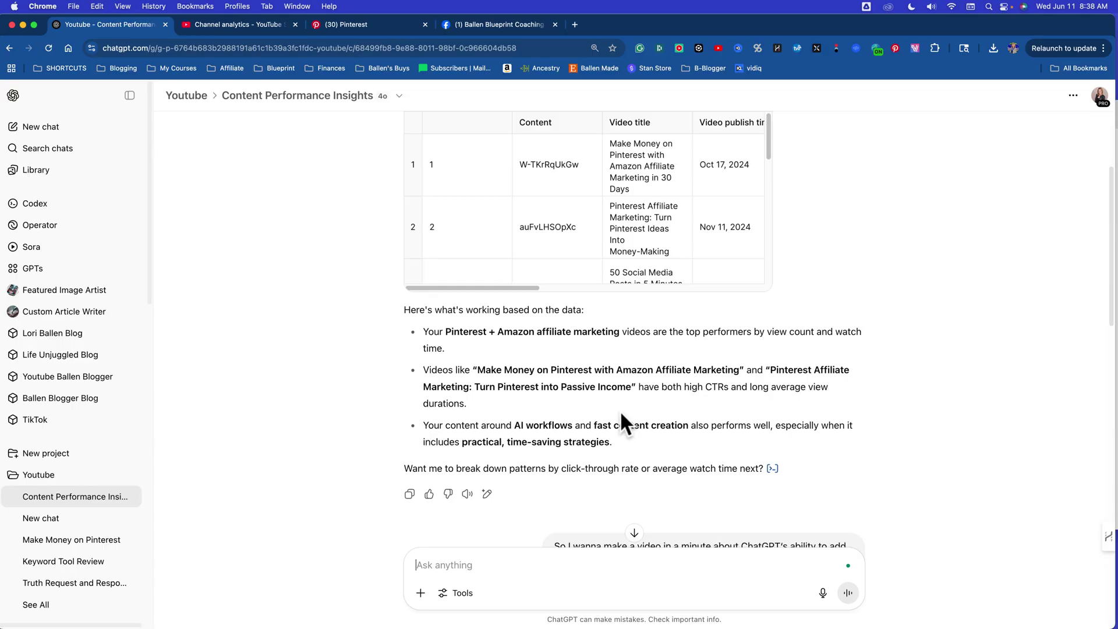
# Step: Read the reply recommending 'How I Use ChatGPT to Find What's Actually Making Me Money' and why
pyautogui.scroll(-3, 620, 410)
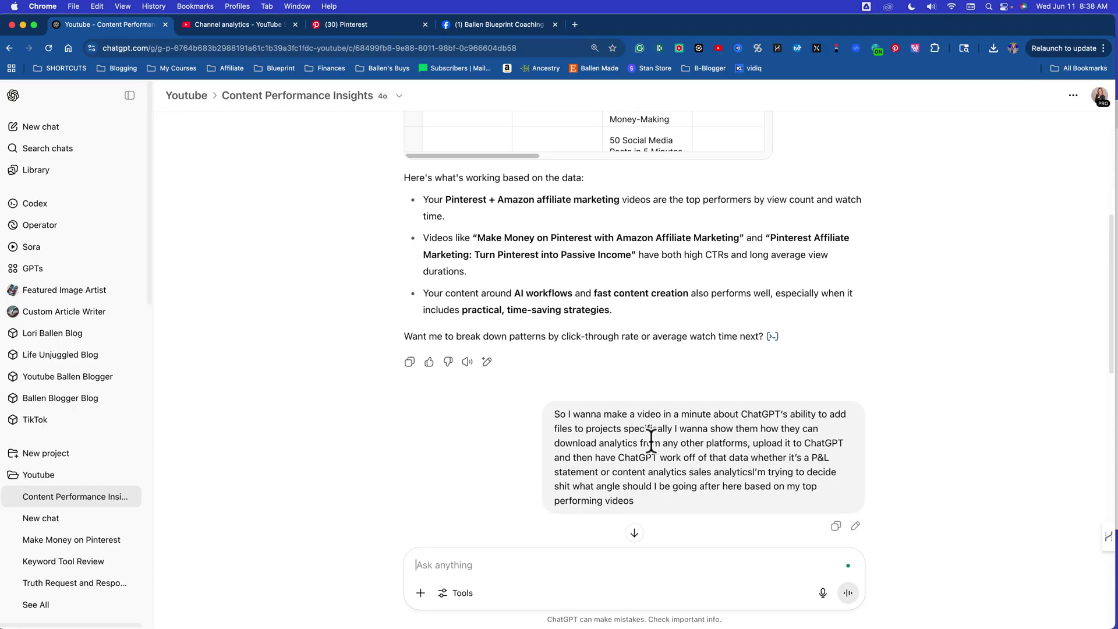
pyautogui.scroll(-1, 771, 429)
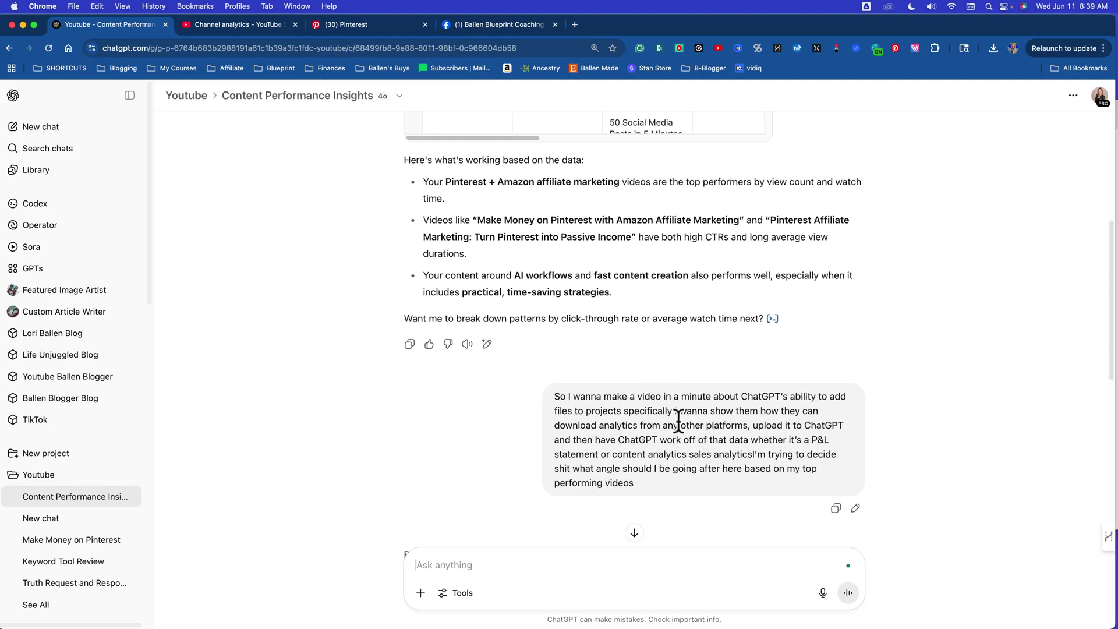
pyautogui.scroll(-1, 629, 440)
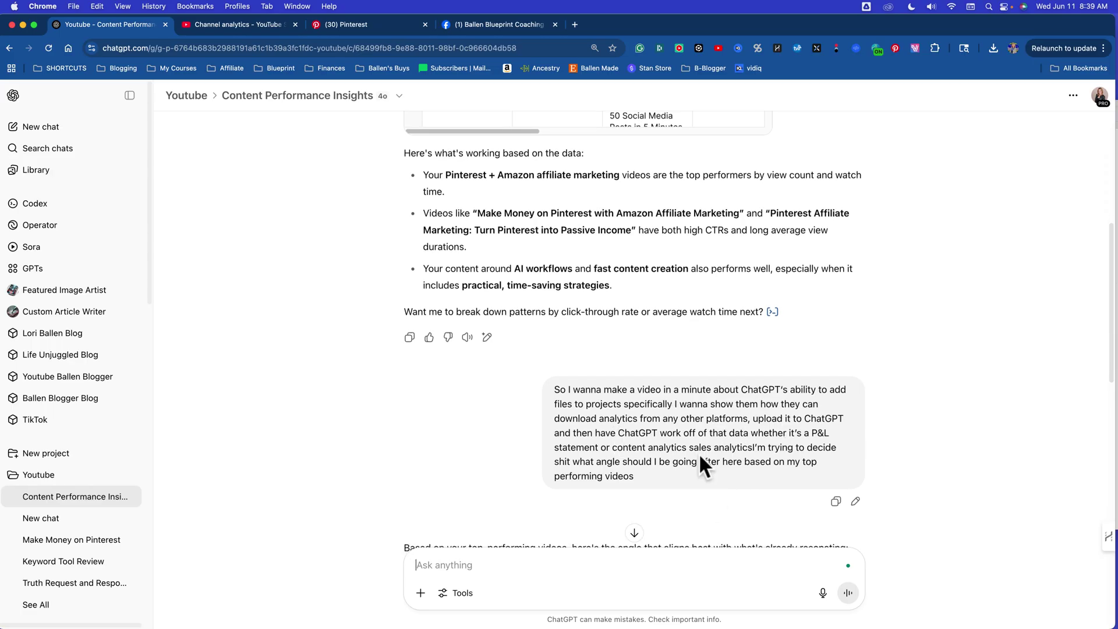
pyautogui.scroll(-2, 700, 459)
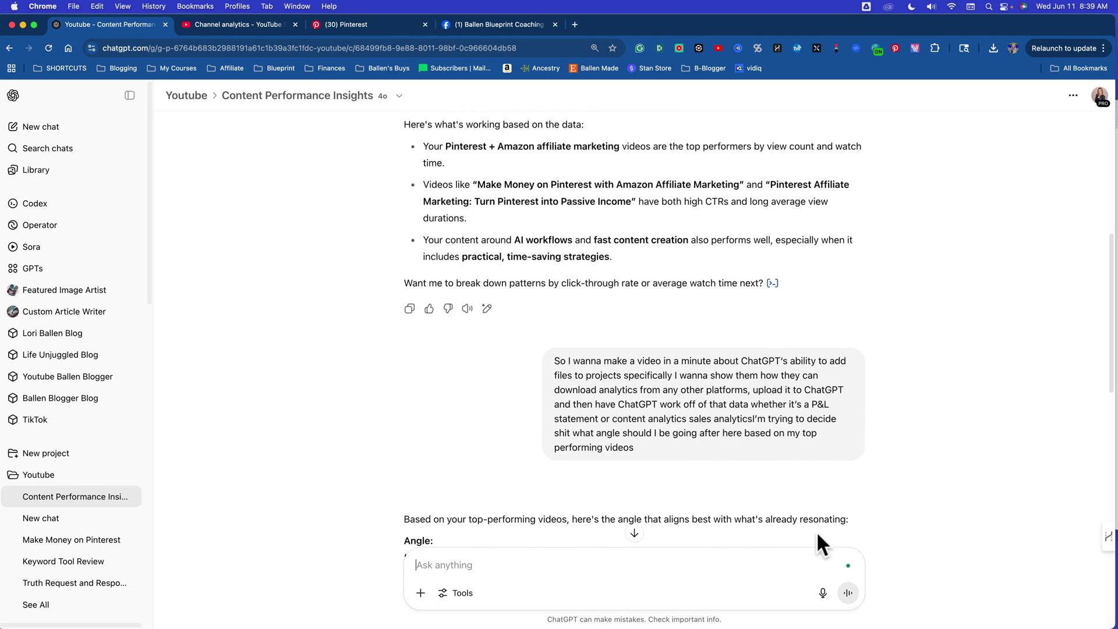
pyautogui.scroll(-2, 704, 473)
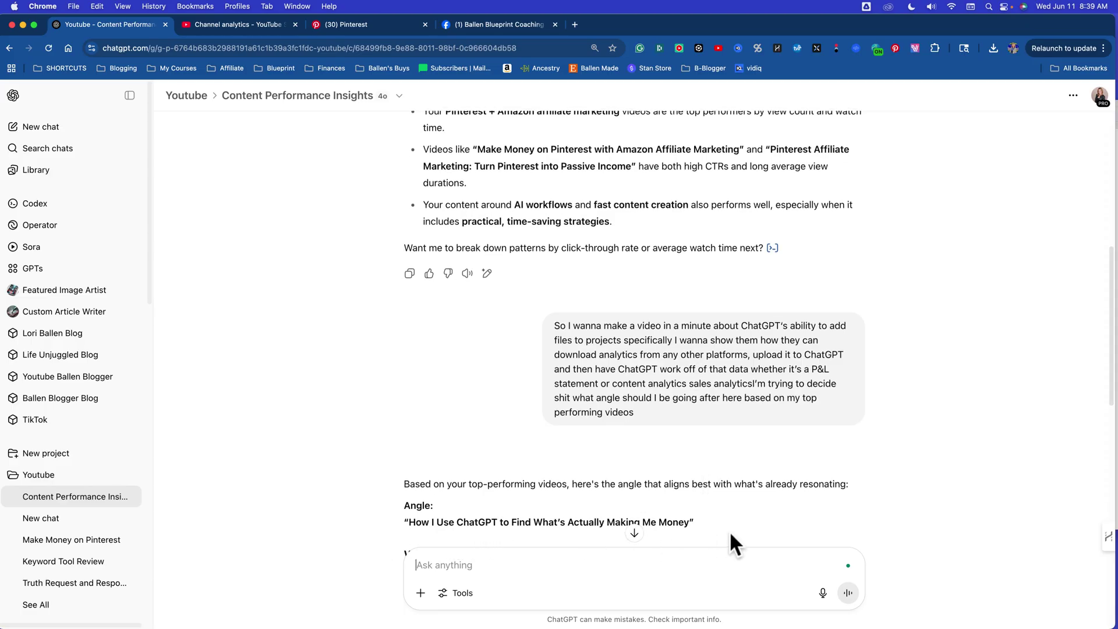
pyautogui.scroll(-4, 713, 516)
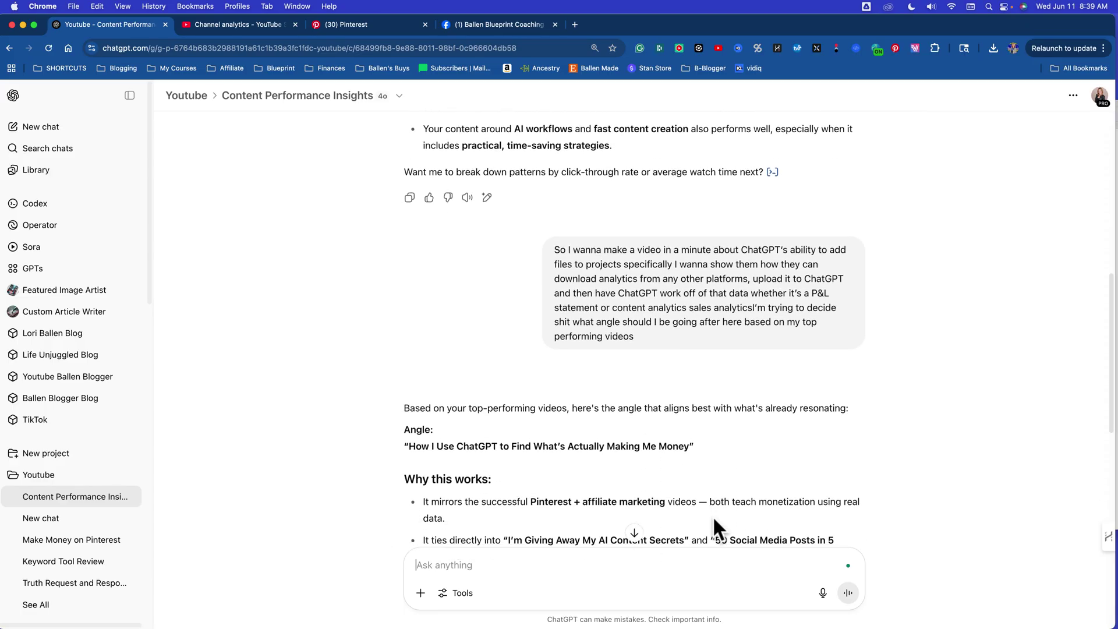
pyautogui.scroll(-5, 711, 518)
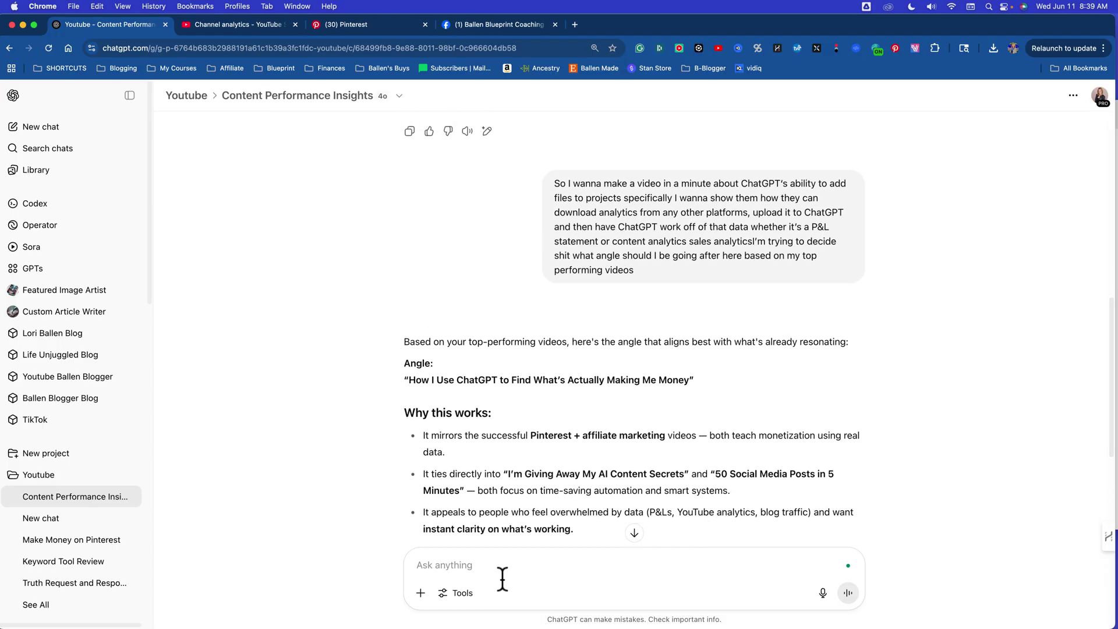
# Step: Ask whether other topics are doing well on the channel and review the topic view-count table
pyautogui.write('you gav')
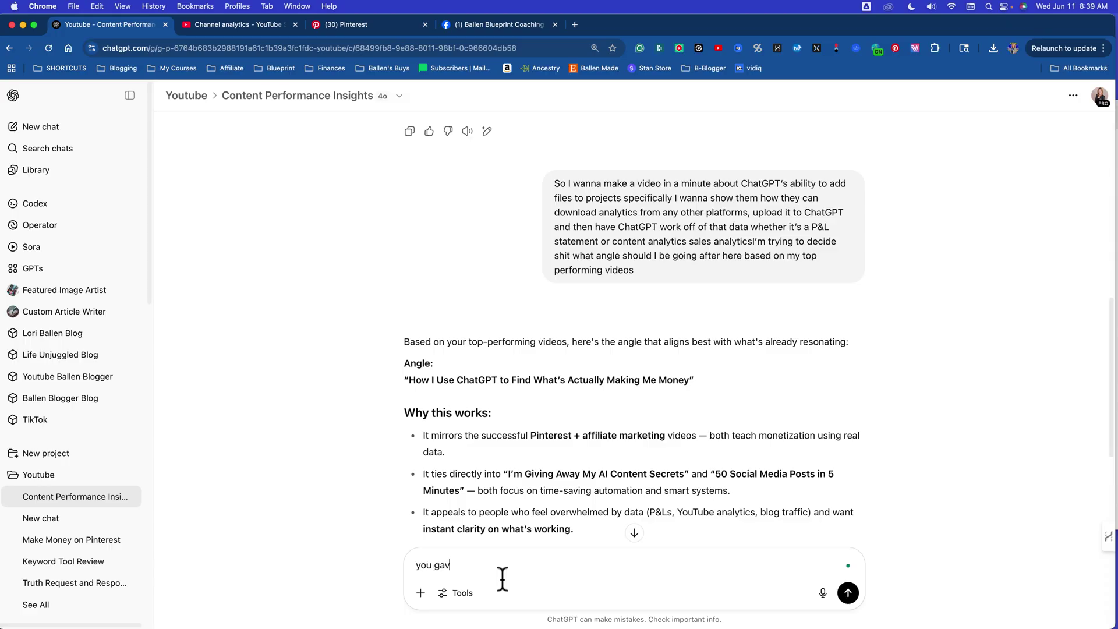
pyautogui.write('e me a few top performing videos, are there other to')
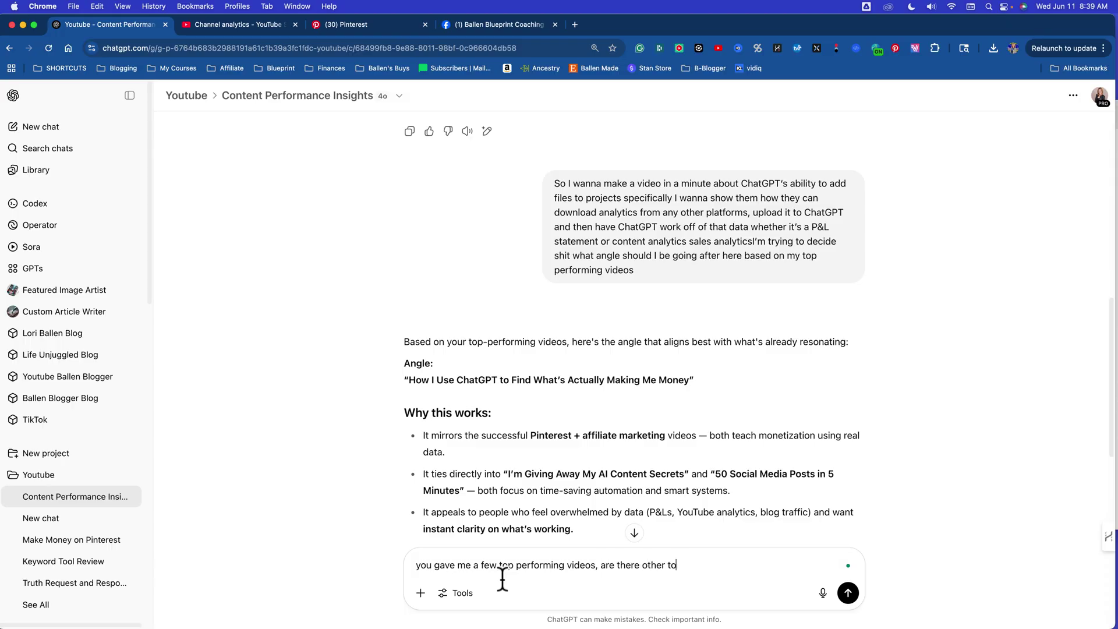
pyautogui.write('pics doing well on this chan')
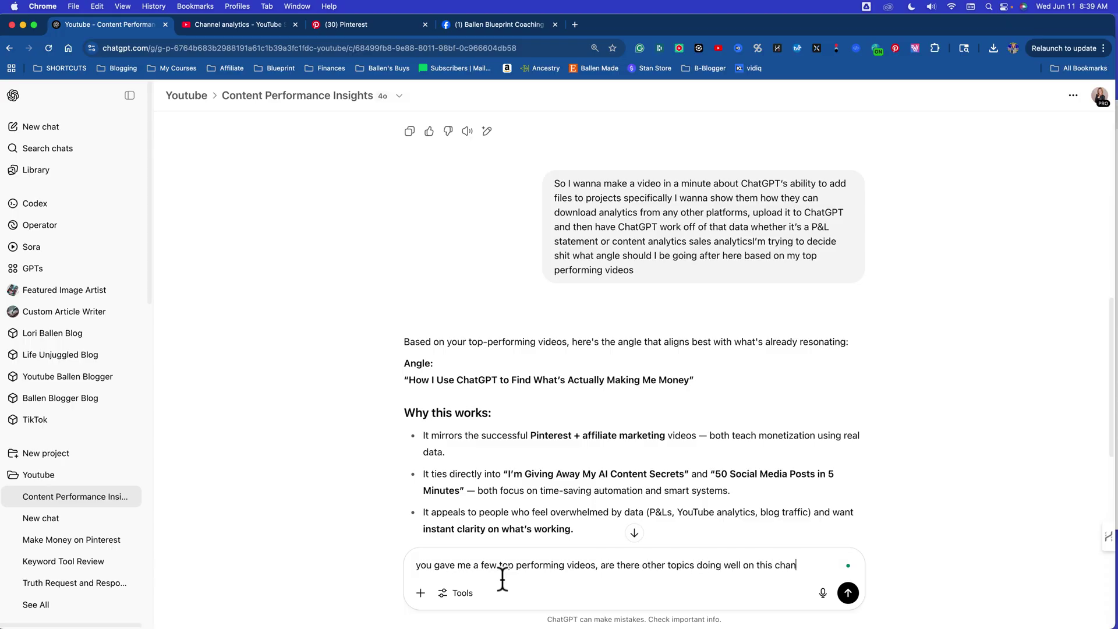
pyautogui.write('nel?')
pyautogui.press('Return')
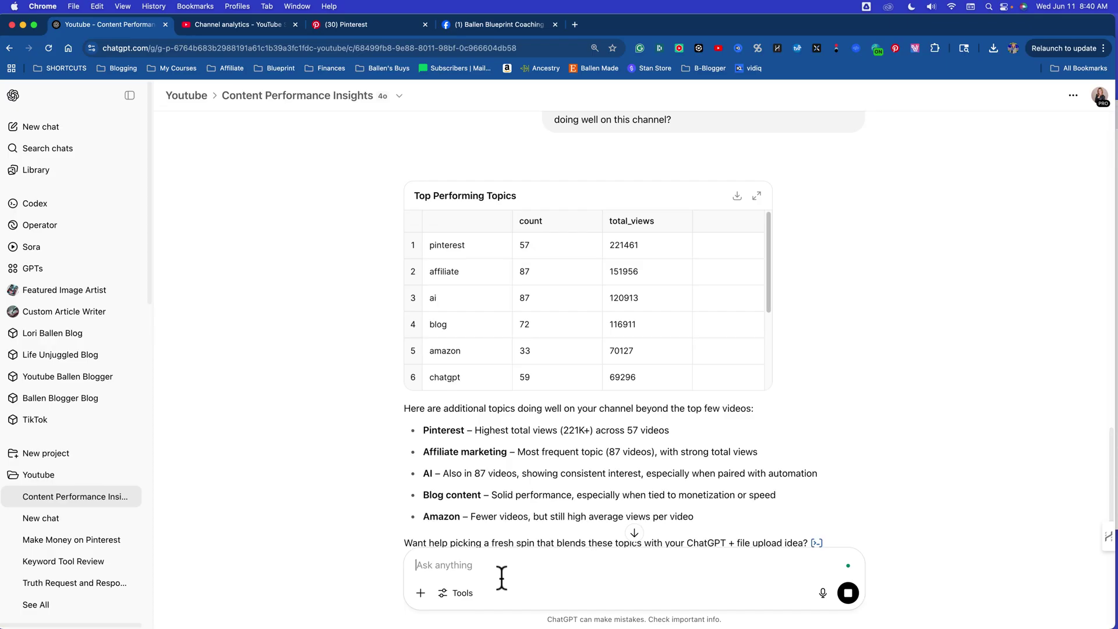
pyautogui.scroll(-1, 460, 284)
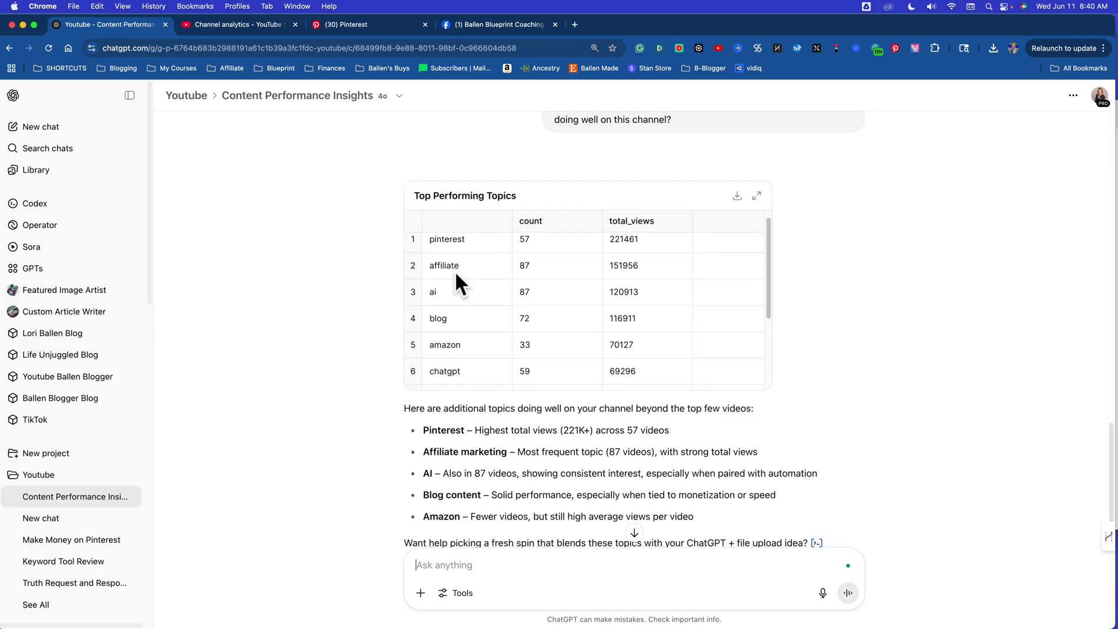
pyautogui.scroll(-2, 455, 273)
pyautogui.scroll(-5, 476, 323)
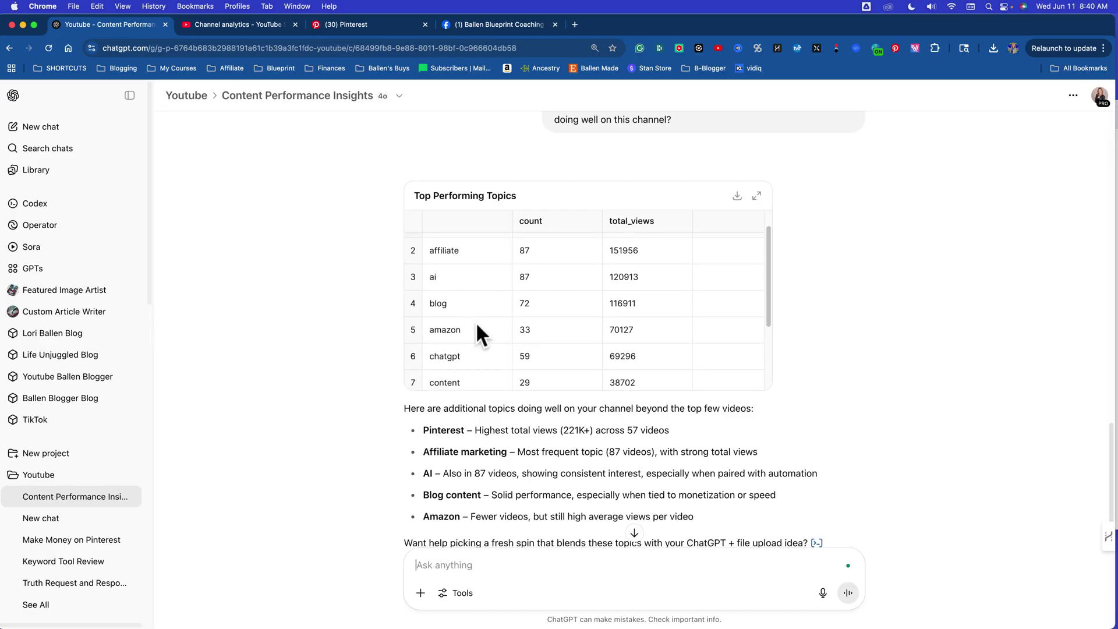
pyautogui.scroll(-3, 477, 303)
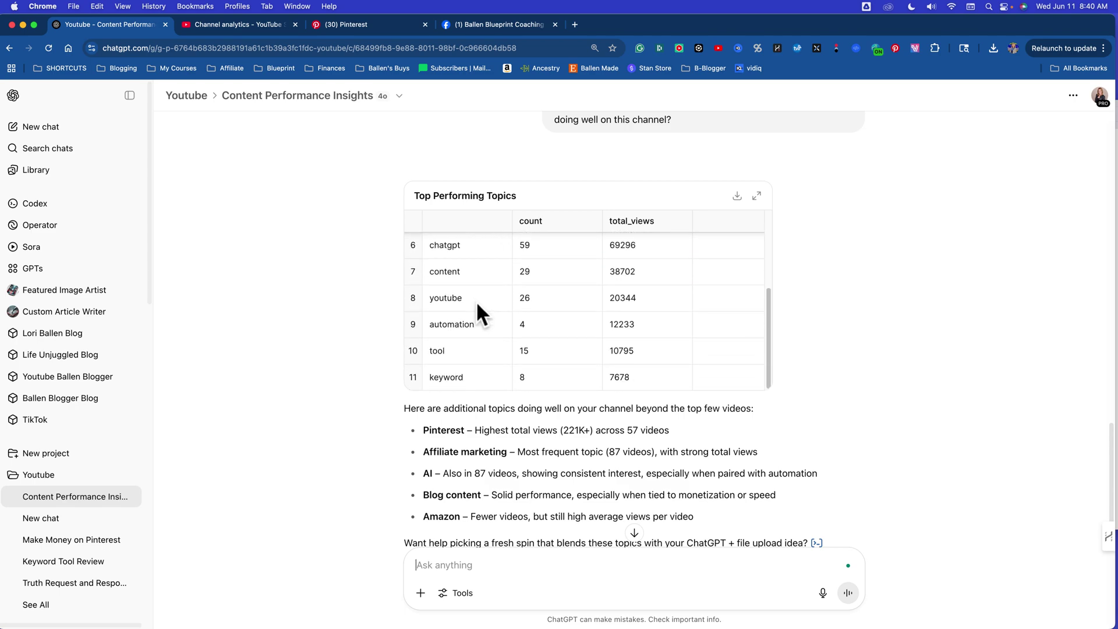
pyautogui.scroll(-3, 475, 452)
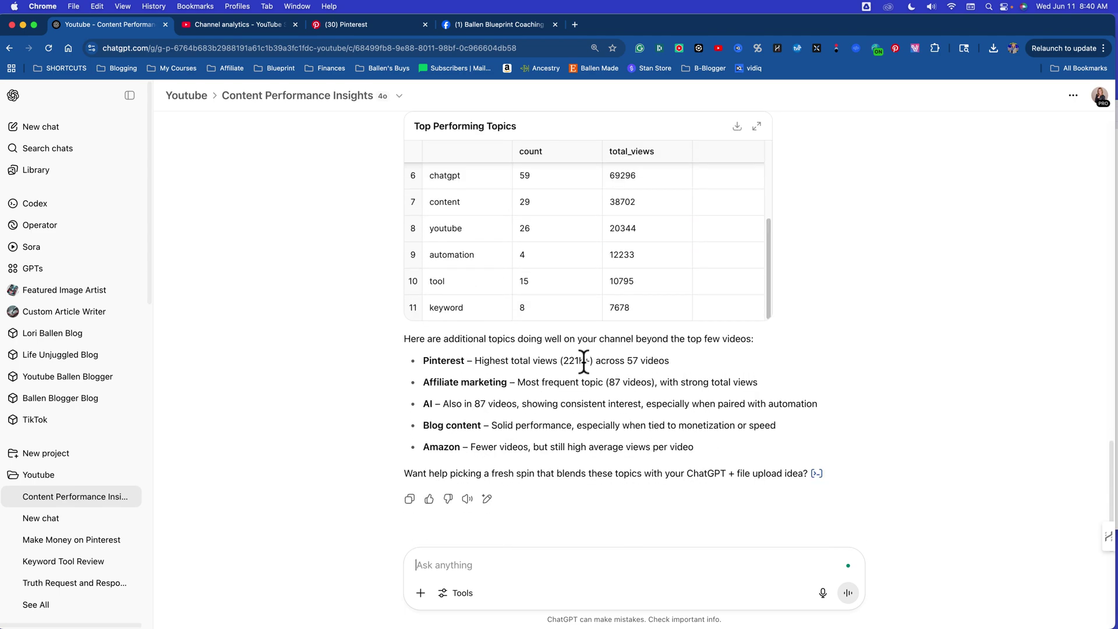
# Step: Highlight the Pinterest and Affiliate marketing bullet descriptions in the summary
pyautogui.moveTo(664, 362); pyautogui.dragTo(424, 359)
pyautogui.scroll(-1, 601, 361)
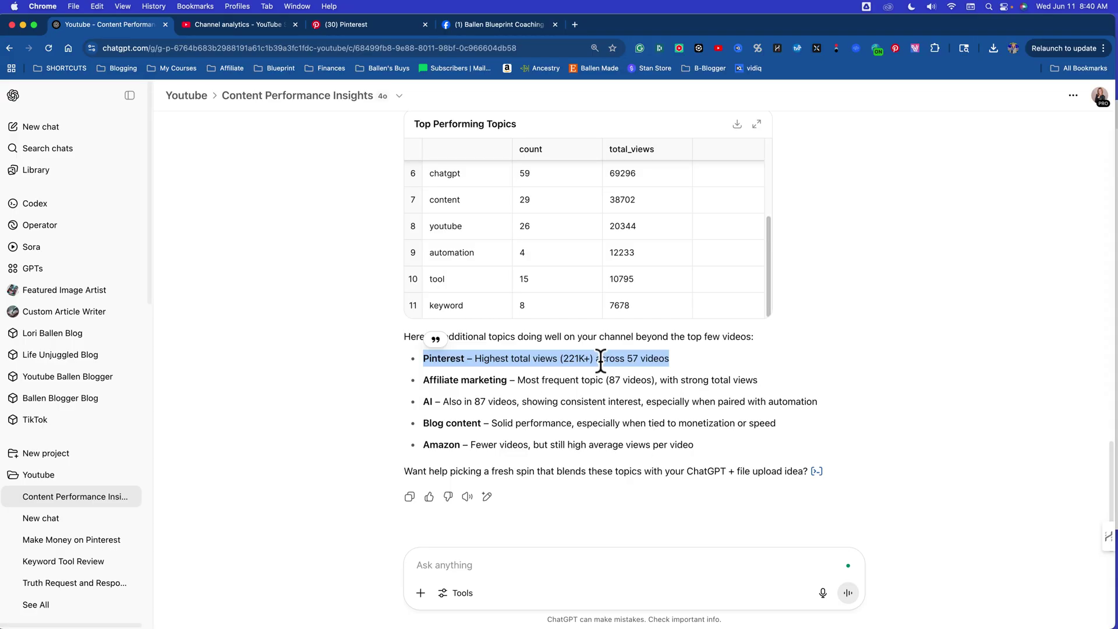
pyautogui.scroll(-1, 601, 361)
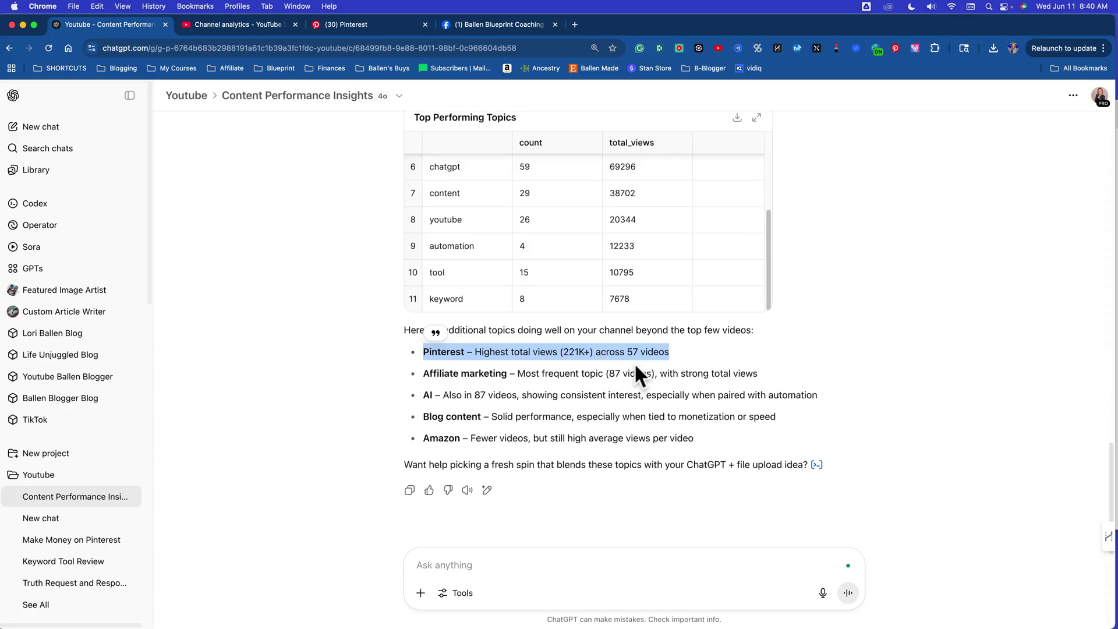
pyautogui.scroll(-1, 485, 379)
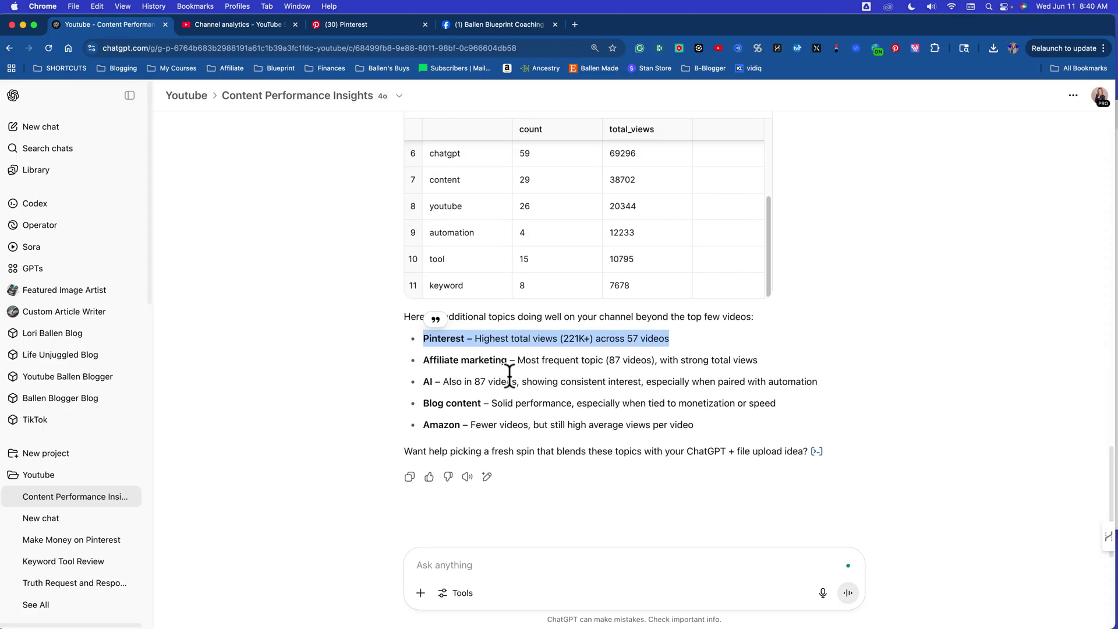
pyautogui.click(520, 357)
pyautogui.moveTo(520, 357); pyautogui.dragTo(761, 361)
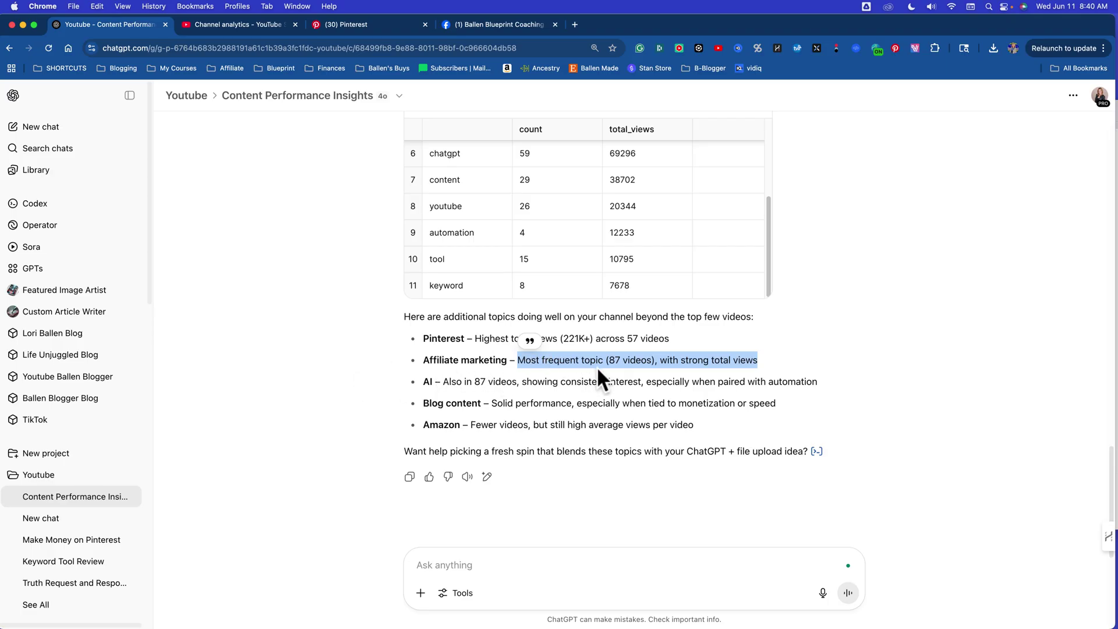
pyautogui.moveTo(758, 361); pyautogui.dragTo(644, 361)
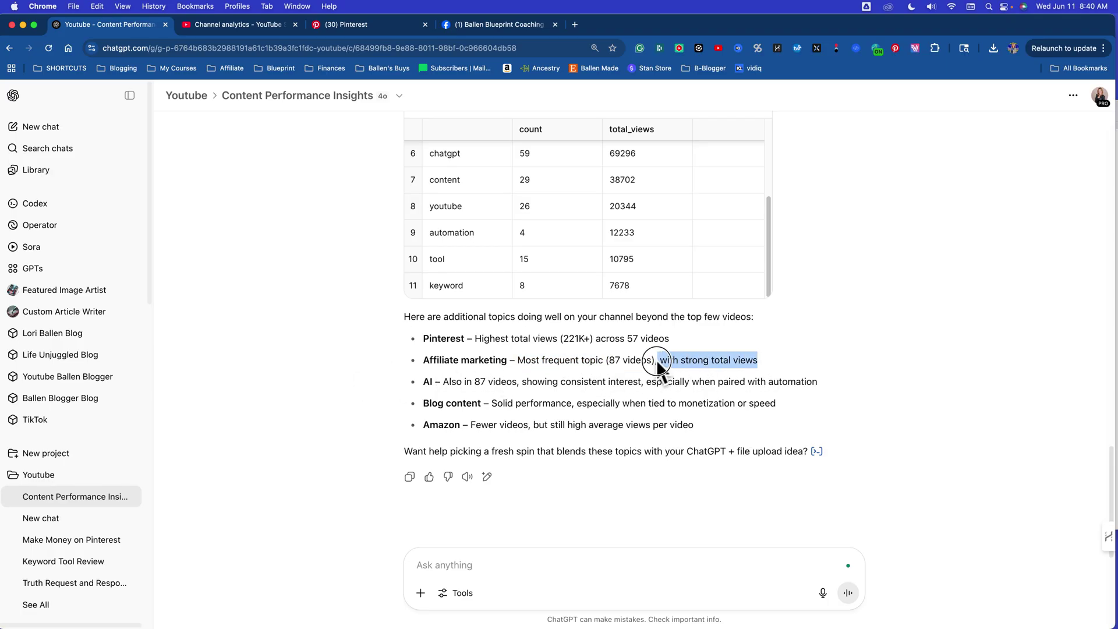
pyautogui.moveTo(555, 361); pyautogui.dragTo(516, 363)
pyautogui.click(472, 394)
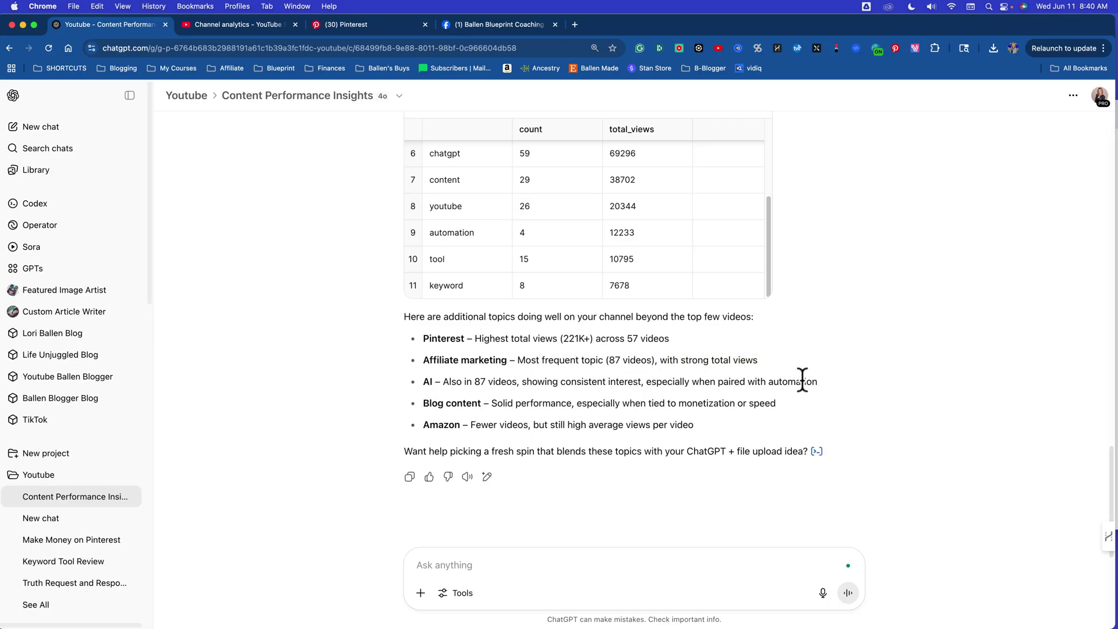
# Step: Highlight the AI and Amazon bullet lines in the summary
pyautogui.moveTo(815, 384); pyautogui.dragTo(419, 378)
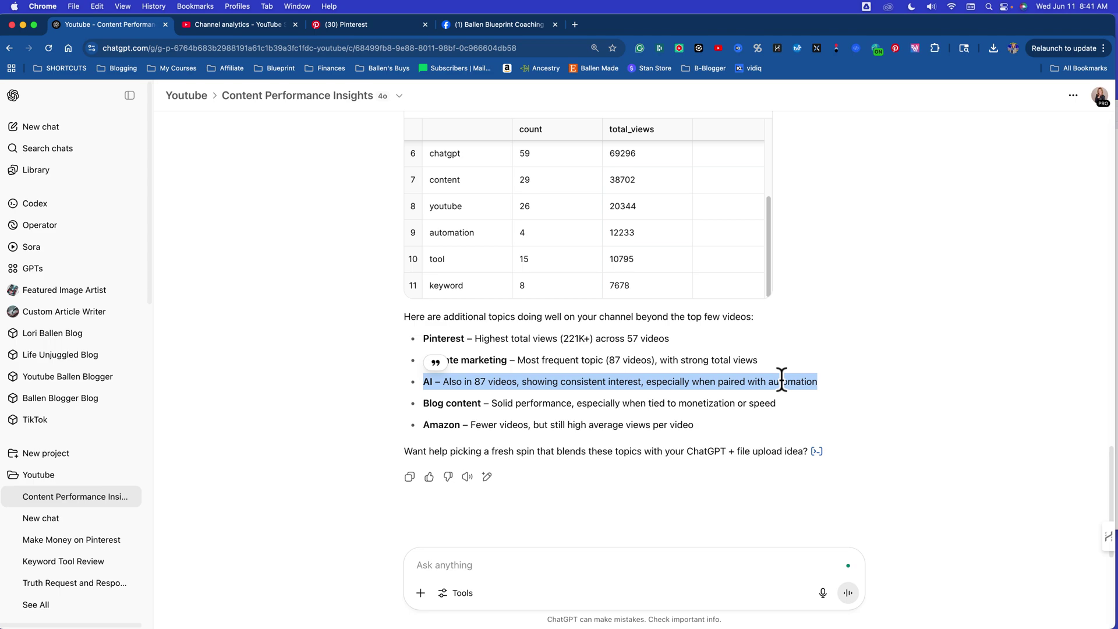
pyautogui.scroll(-1, 441, 418)
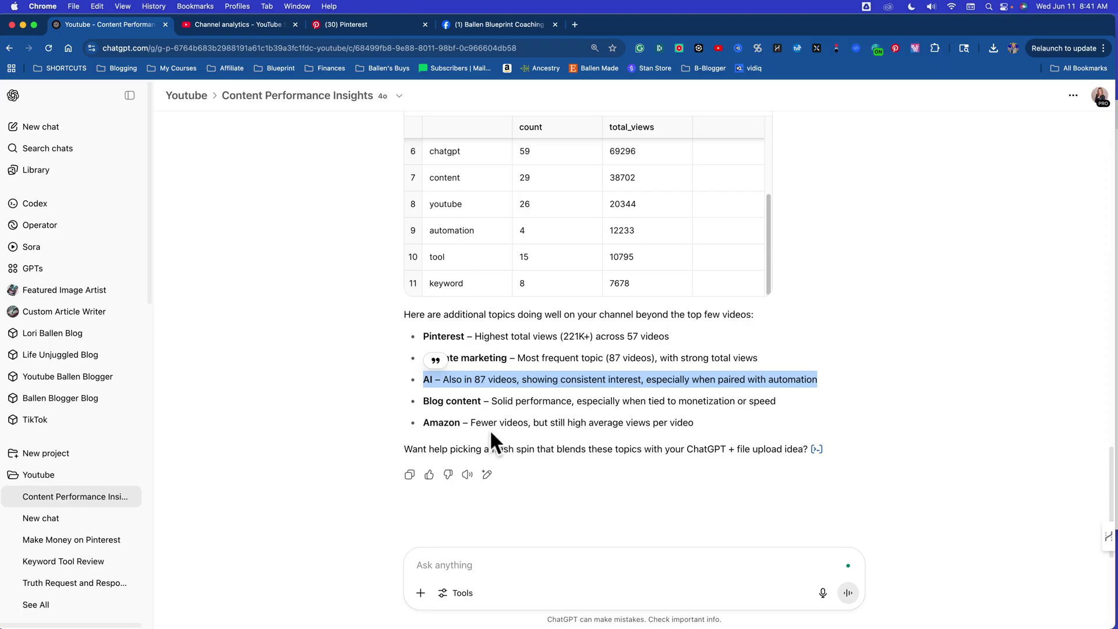
pyautogui.moveTo(423, 423); pyautogui.dragTo(489, 428)
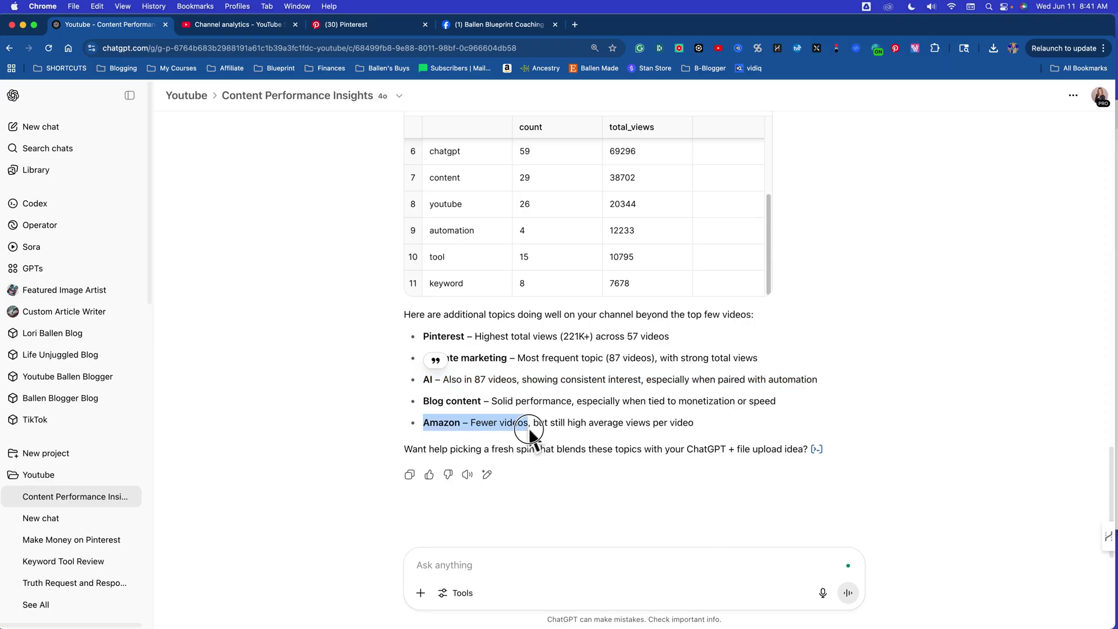
pyautogui.moveTo(530, 430); pyautogui.dragTo(702, 425)
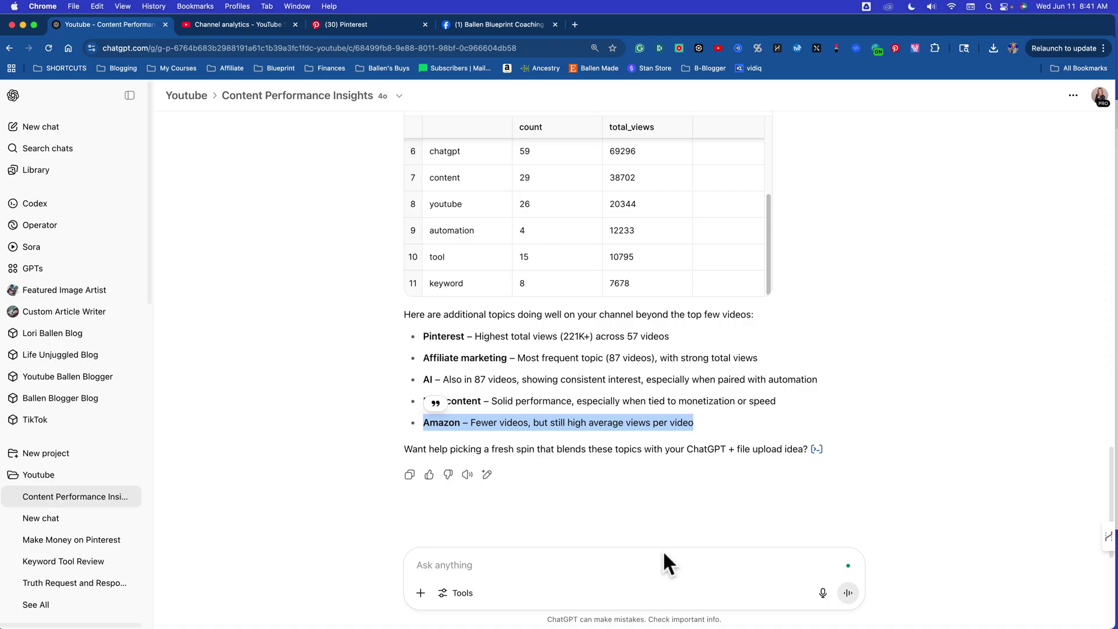
# Step: Ask for any other strong topics and what YouTube believes the channel is about
pyautogui.click(559, 559)
pyautogui.write('n')
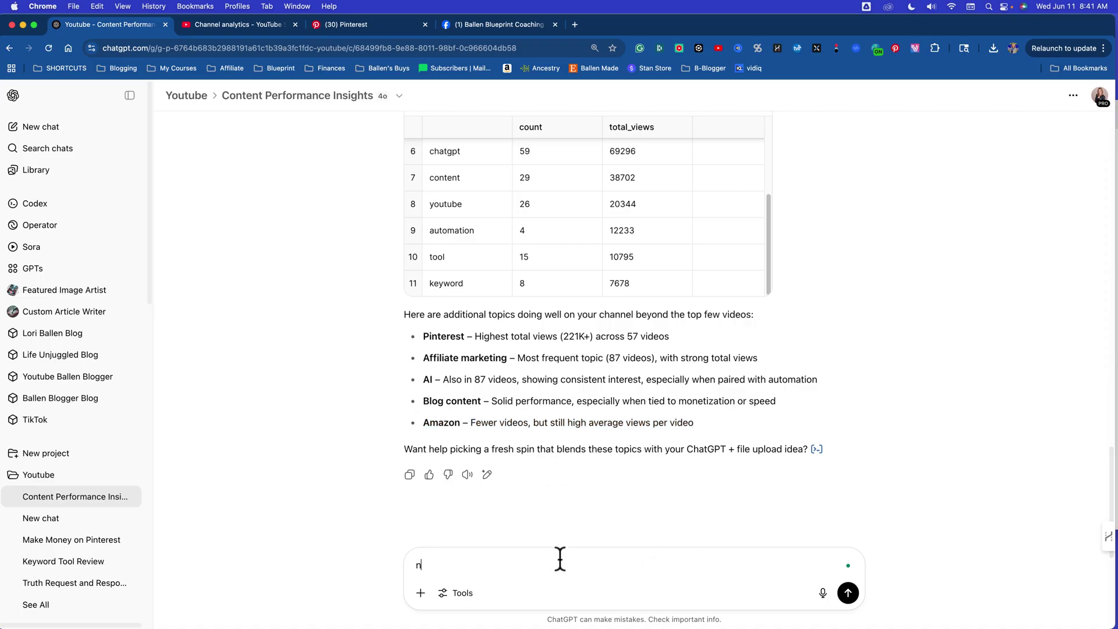
pyautogui.write('o, are there any other strong topics')
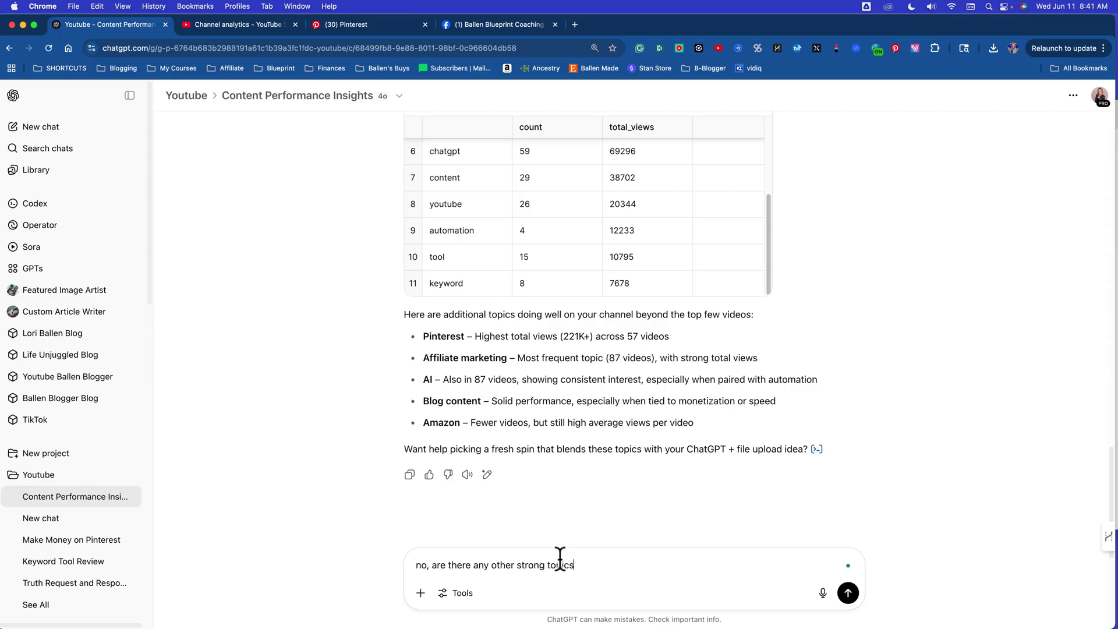
pyautogui.write('? What do you think youtube belie')
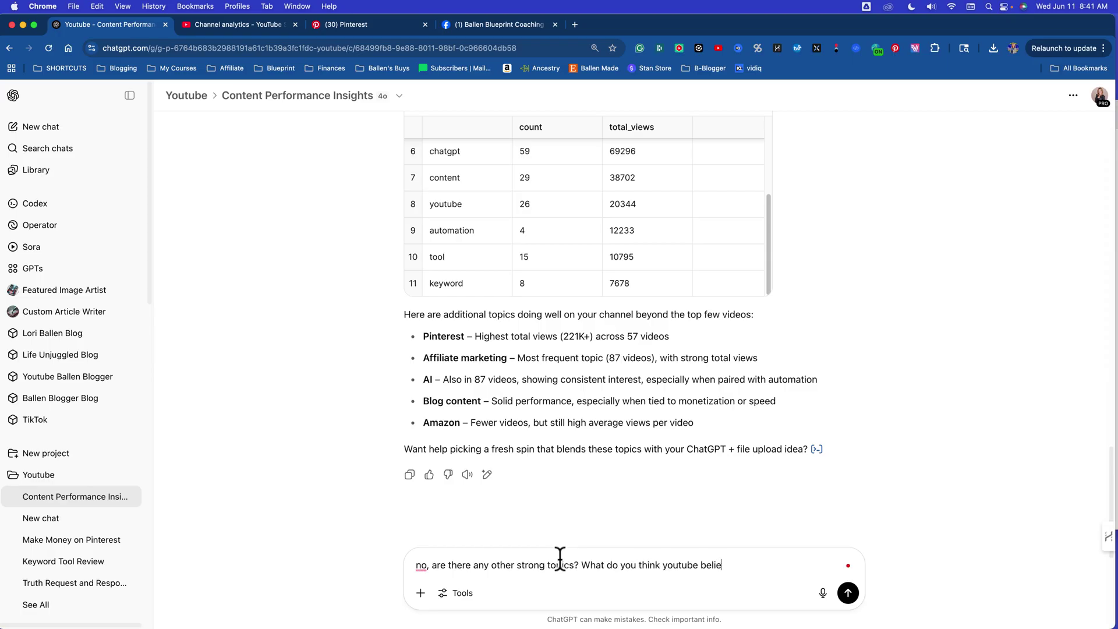
pyautogui.write('ves my channel is about no')
pyautogui.press('Return')
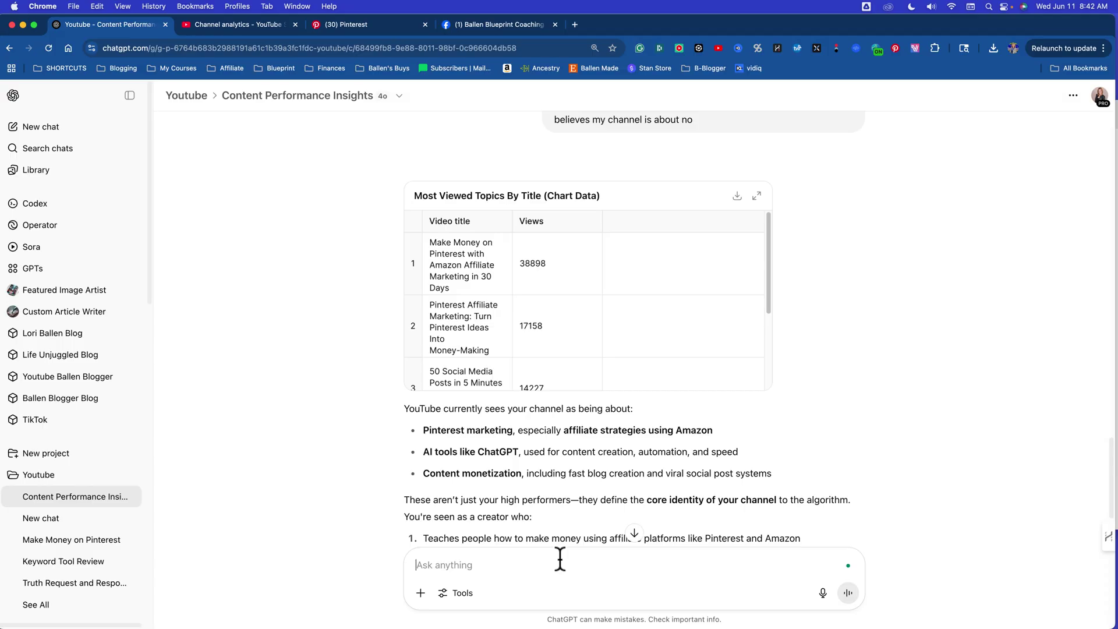
# Step: Highlight the Content monetization bullet, then reply 'yes' to get niche-reinforcement advice
pyautogui.moveTo(417, 473); pyautogui.dragTo(522, 473)
pyautogui.scroll(-5, 518, 471)
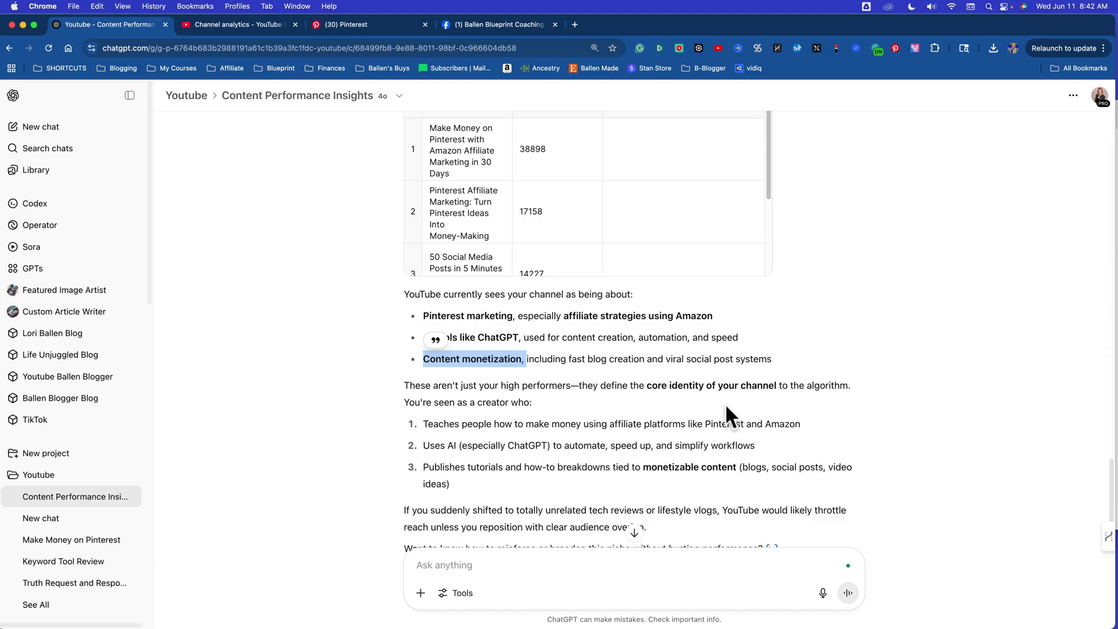
pyautogui.scroll(-2, 716, 401)
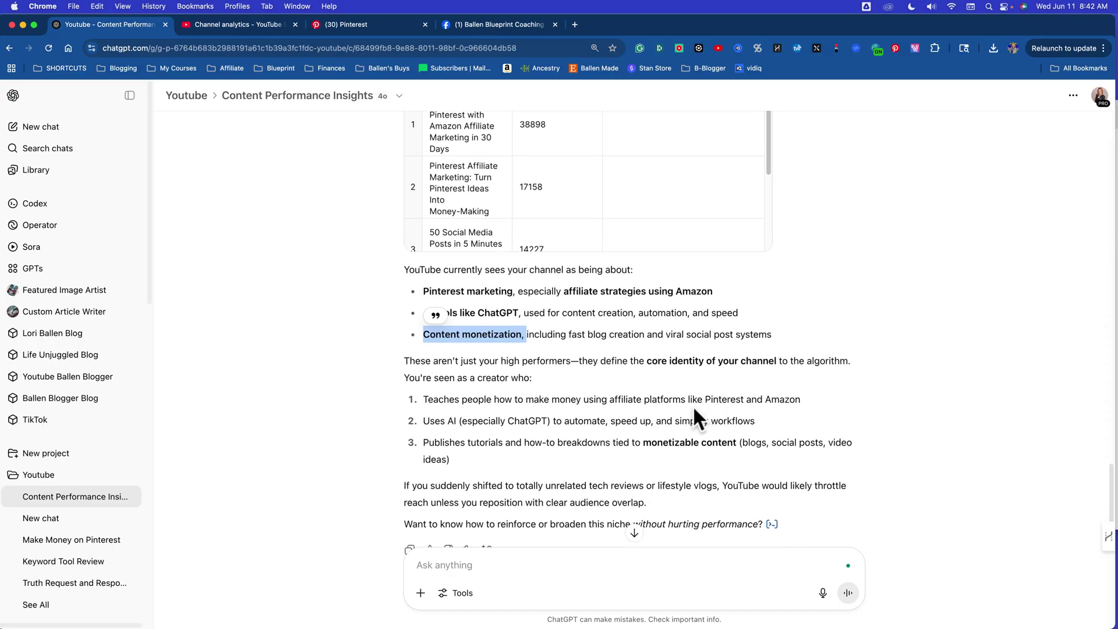
pyautogui.scroll(-3, 626, 460)
pyautogui.click(521, 572)
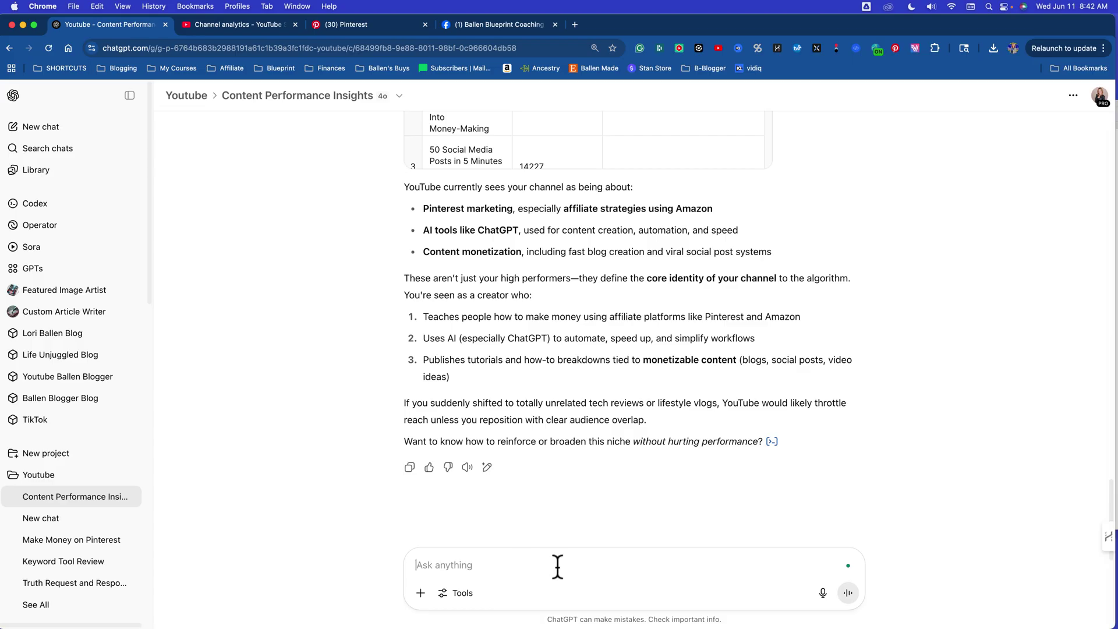
pyautogui.write('yes')
pyautogui.press('Return')
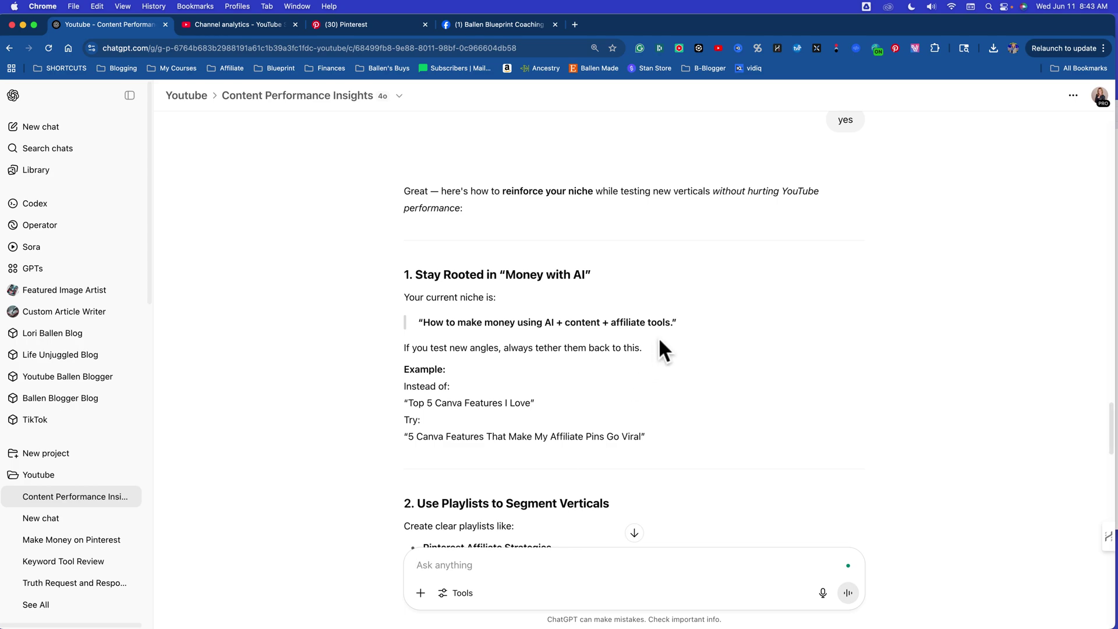
pyautogui.moveTo(672, 326); pyautogui.dragTo(402, 274)
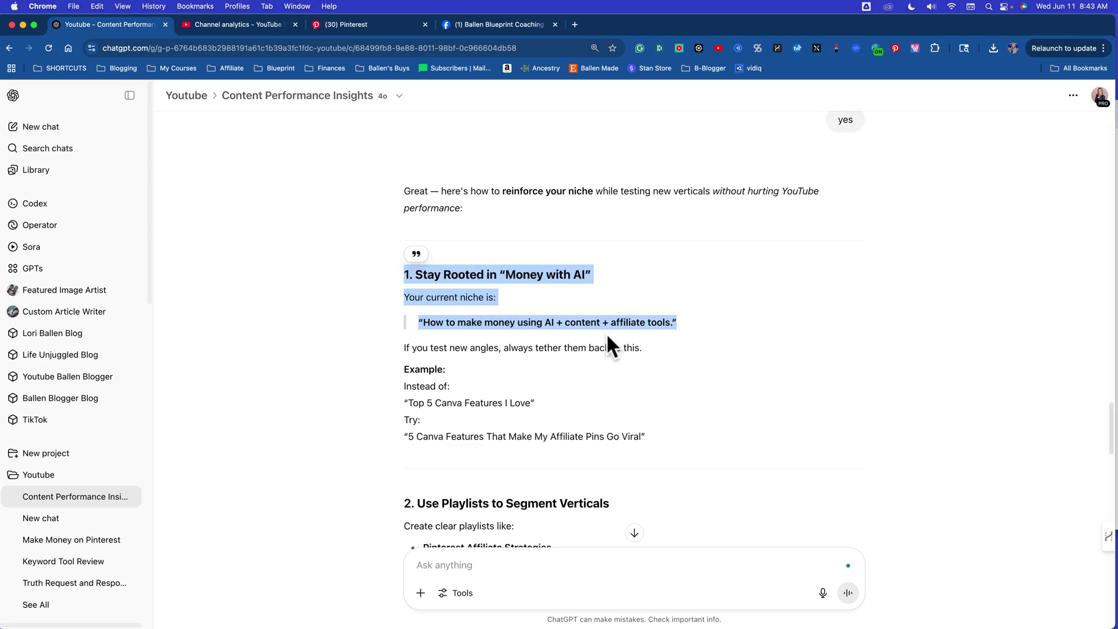
pyautogui.click(688, 330)
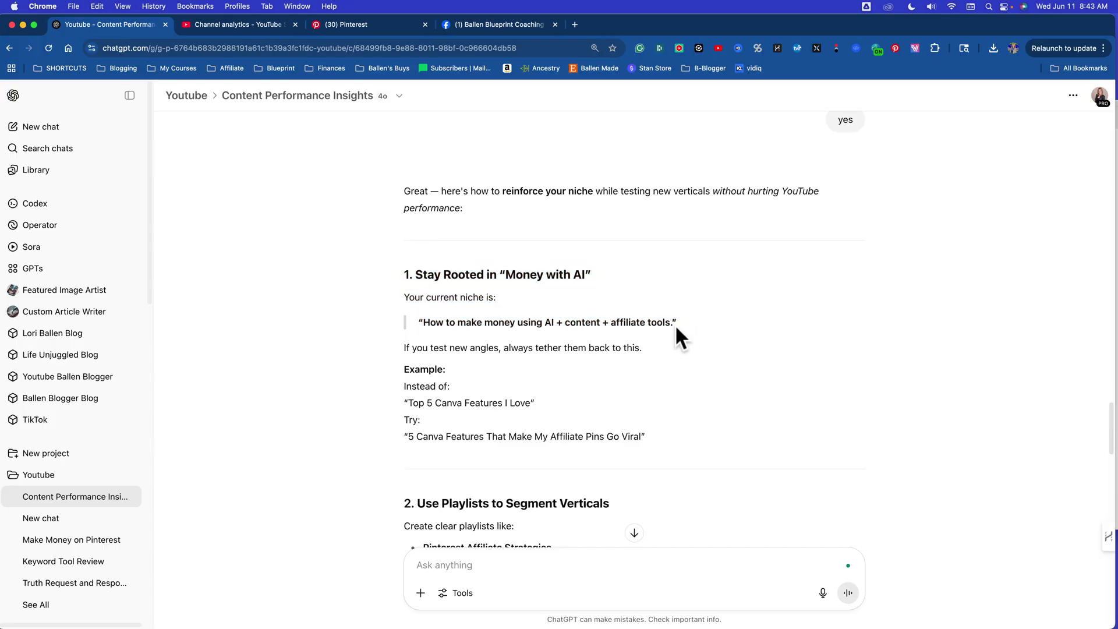
pyautogui.moveTo(674, 324); pyautogui.dragTo(435, 317)
pyautogui.scroll(-2, 465, 367)
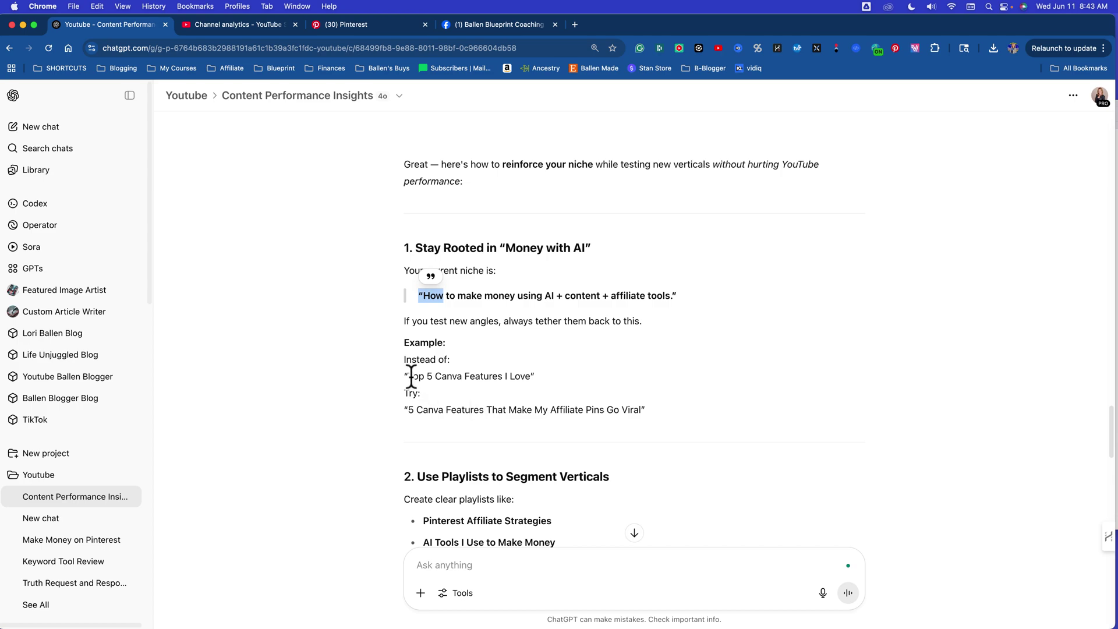
pyautogui.moveTo(409, 377); pyautogui.dragTo(531, 378)
pyautogui.scroll(-1, 530, 377)
pyautogui.click(530, 375)
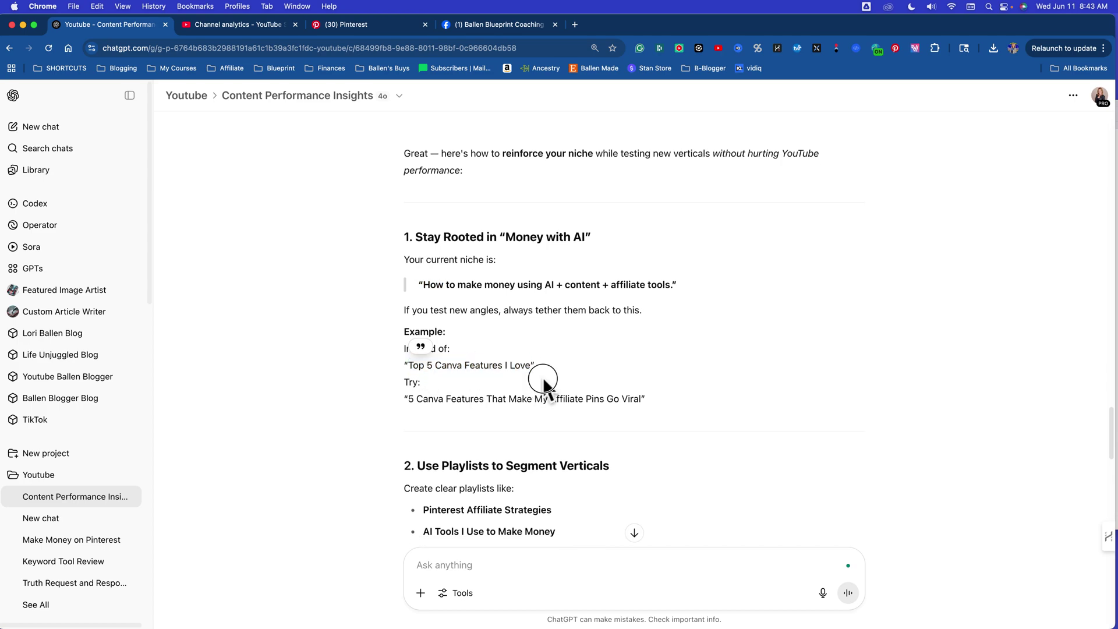
pyautogui.scroll(-1, 542, 373)
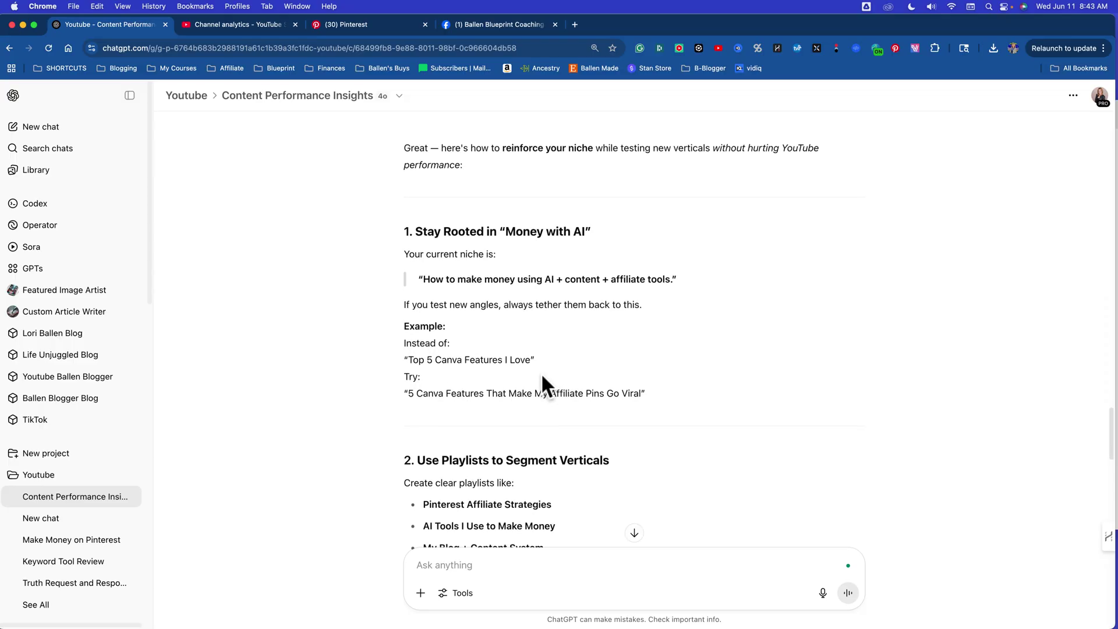
pyautogui.click(407, 391)
pyautogui.moveTo(408, 391); pyautogui.dragTo(643, 395)
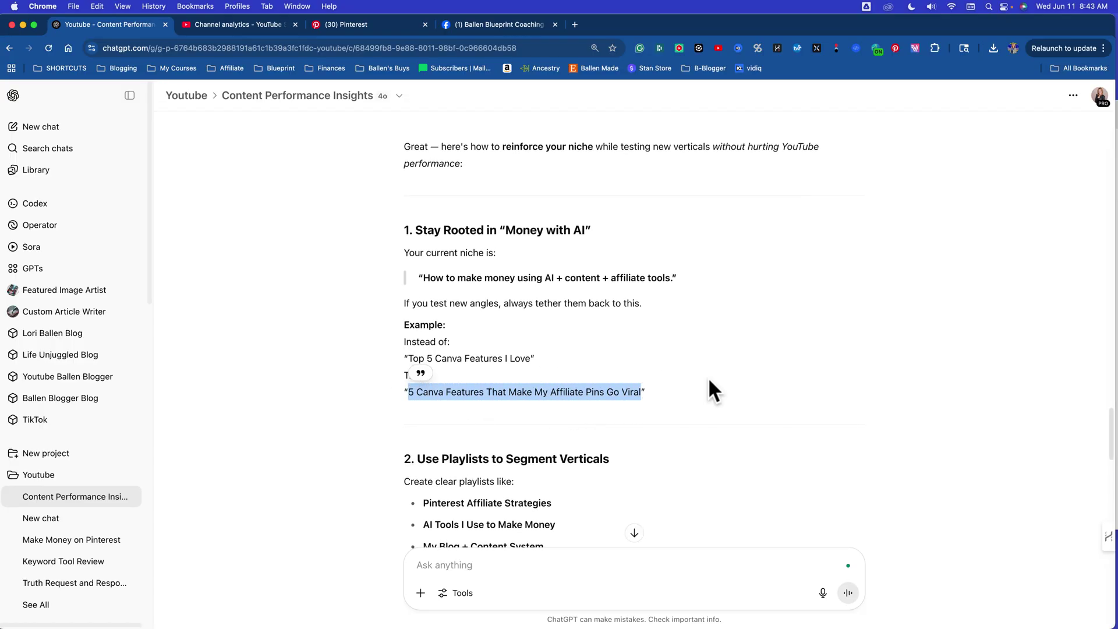
pyautogui.scroll(-4, 708, 377)
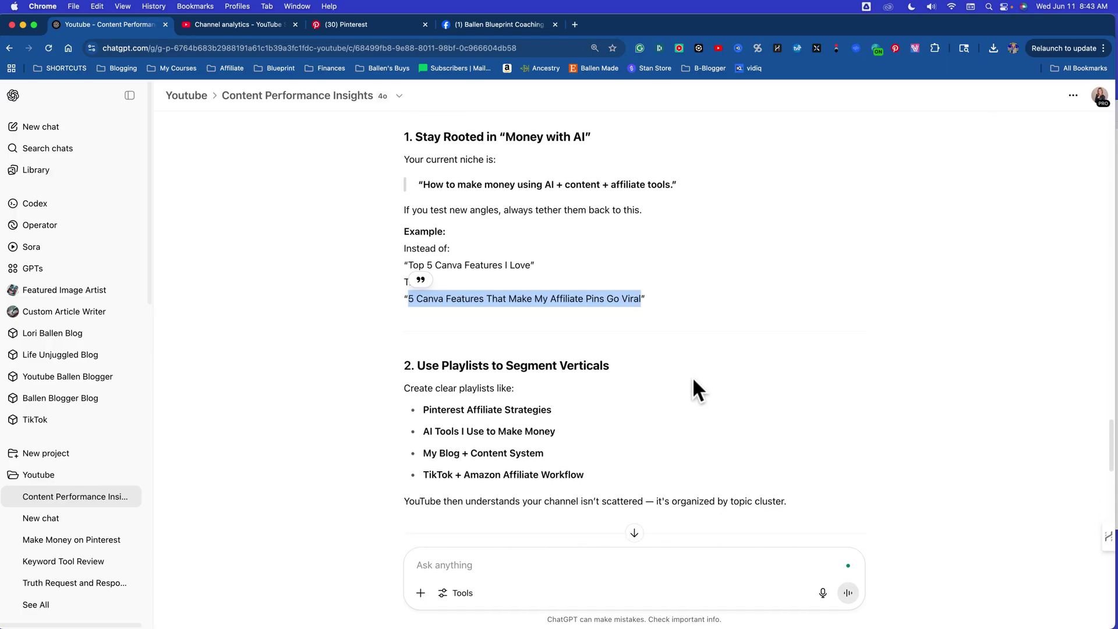
pyautogui.scroll(-3, 481, 377)
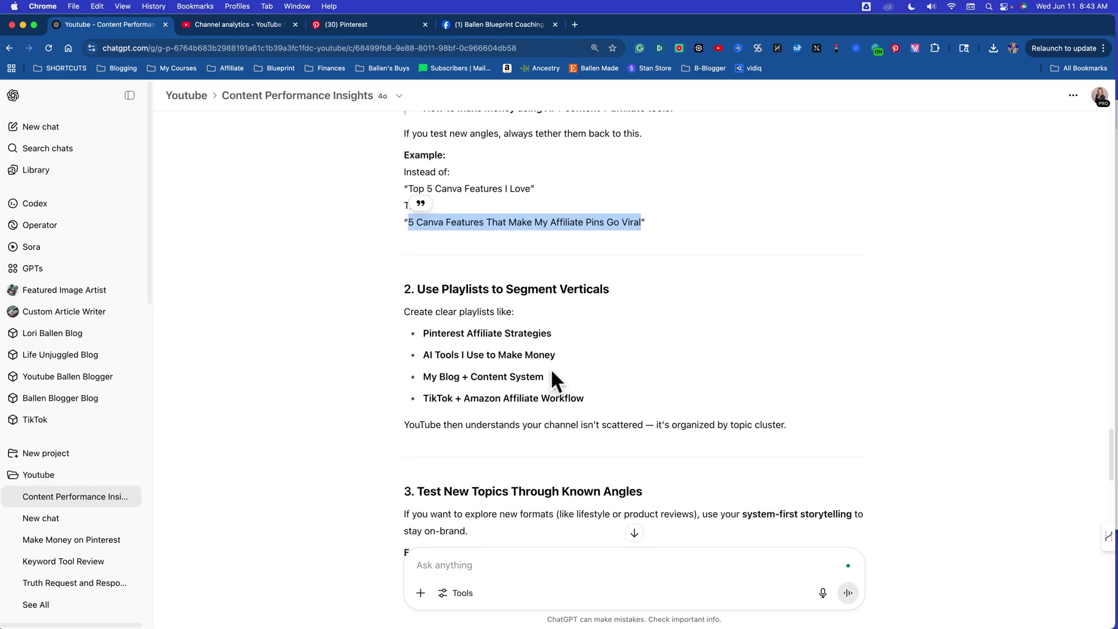
pyautogui.scroll(-1, 550, 368)
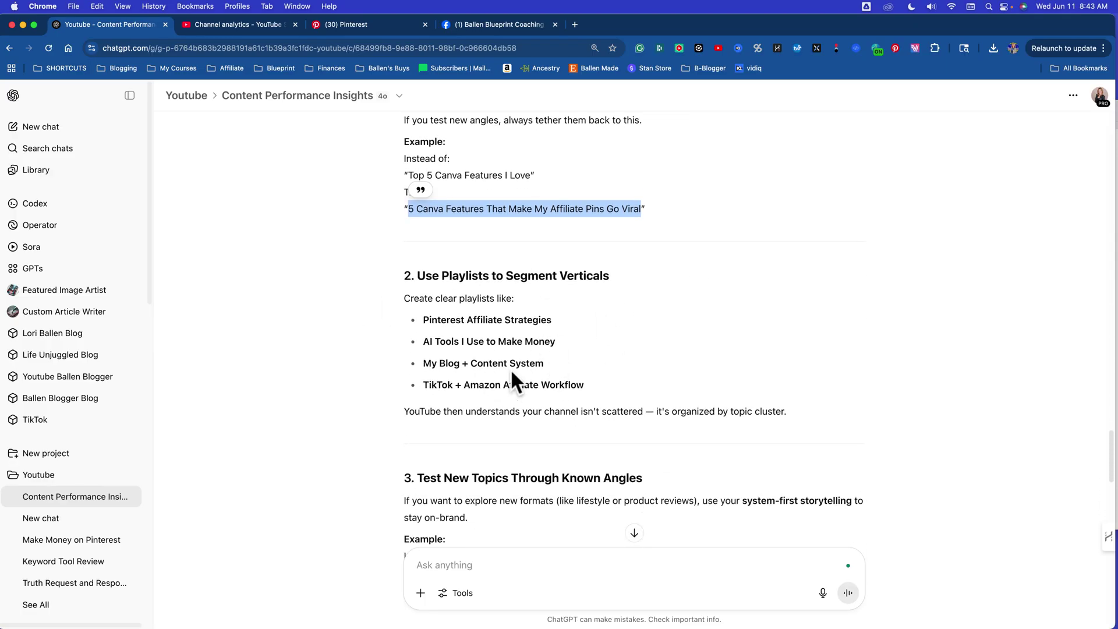
pyautogui.scroll(-7, 510, 368)
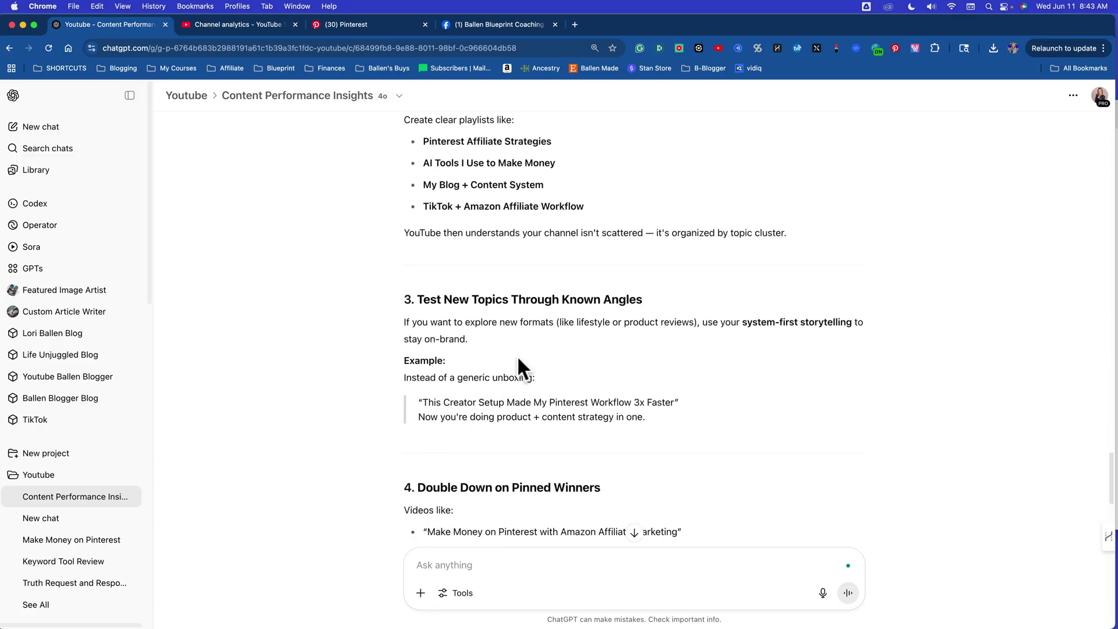
pyautogui.scroll(-2, 517, 360)
pyautogui.click(495, 364)
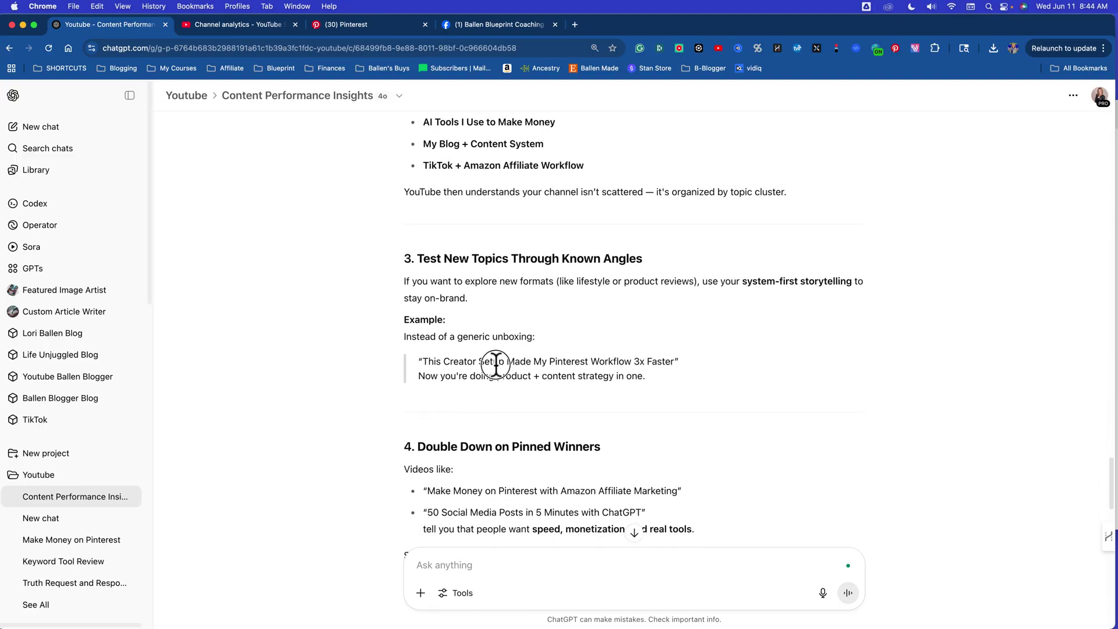
pyautogui.moveTo(674, 362); pyautogui.dragTo(612, 363)
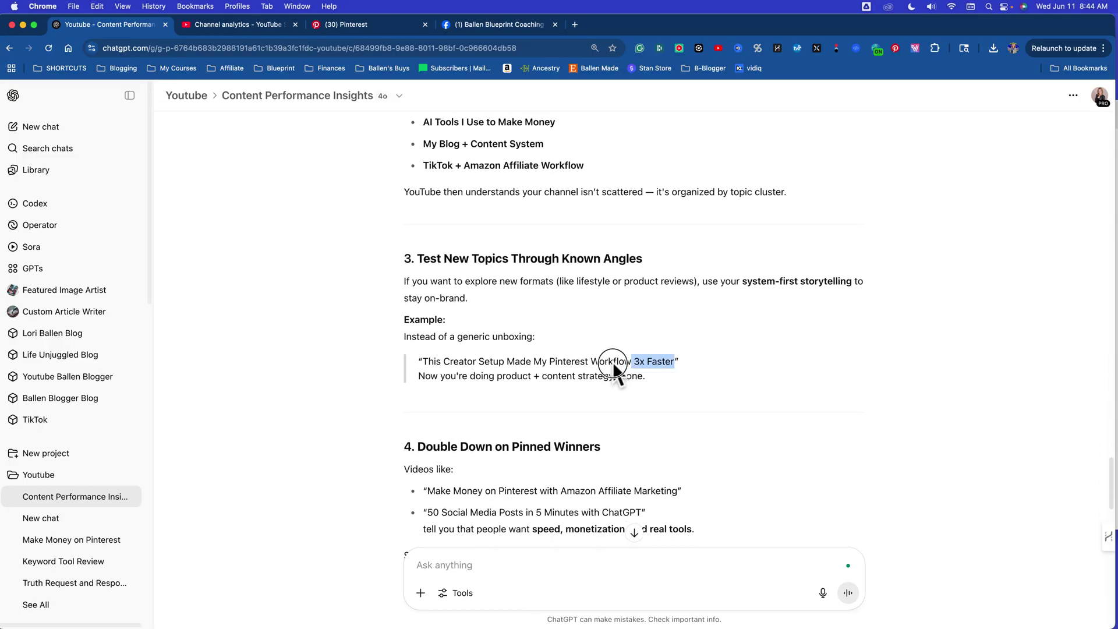
pyautogui.moveTo(494, 362); pyautogui.dragTo(423, 363)
pyautogui.scroll(-4, 478, 400)
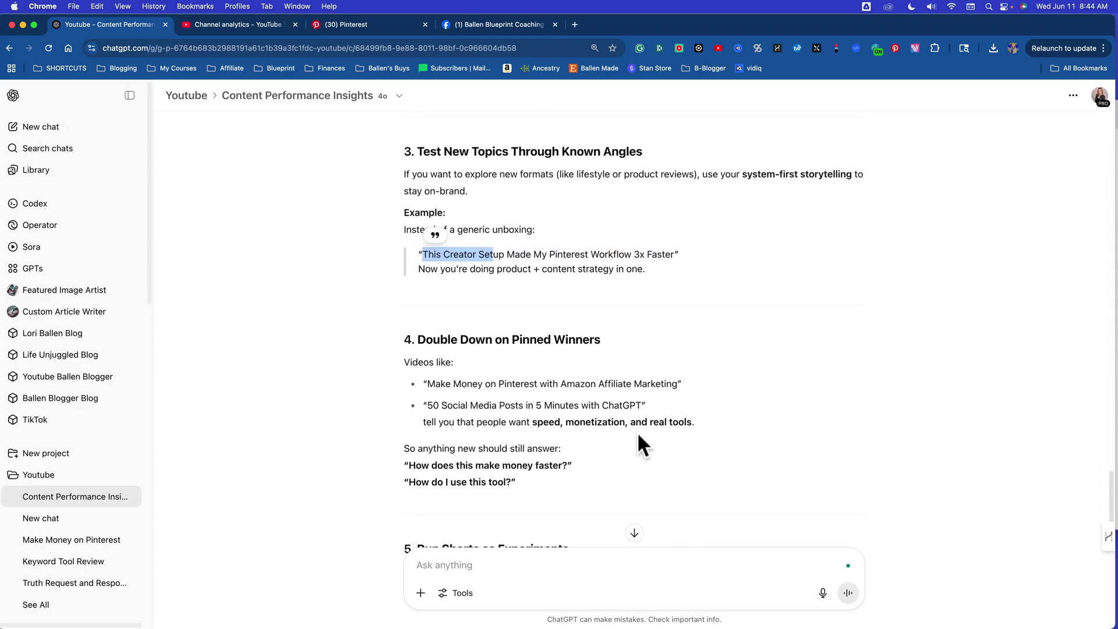
pyautogui.scroll(-2, 629, 429)
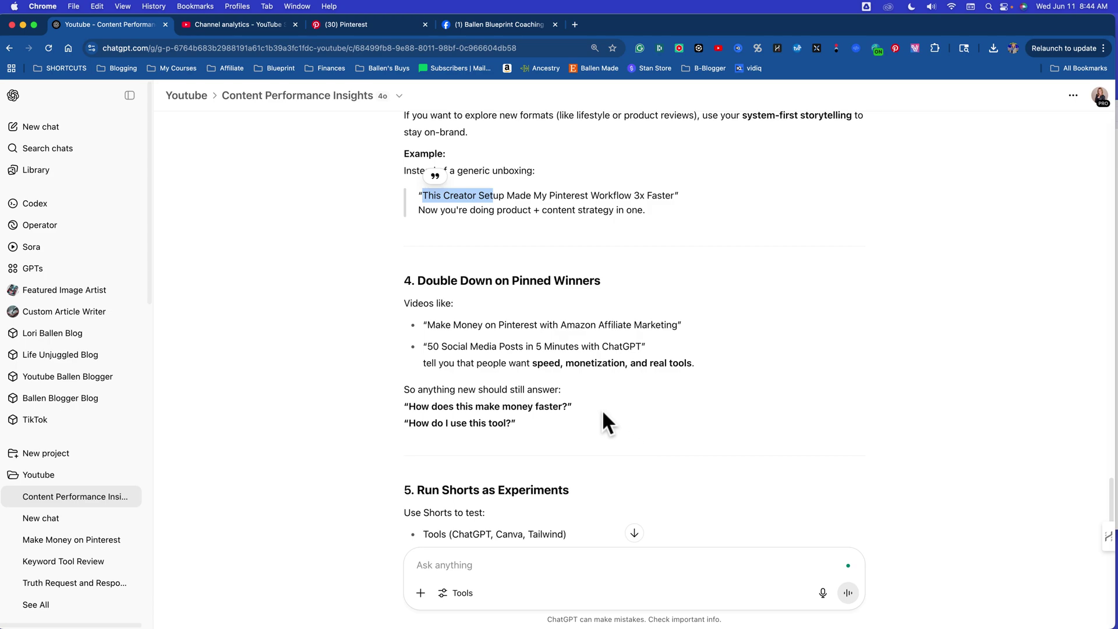
pyautogui.scroll(-2, 624, 434)
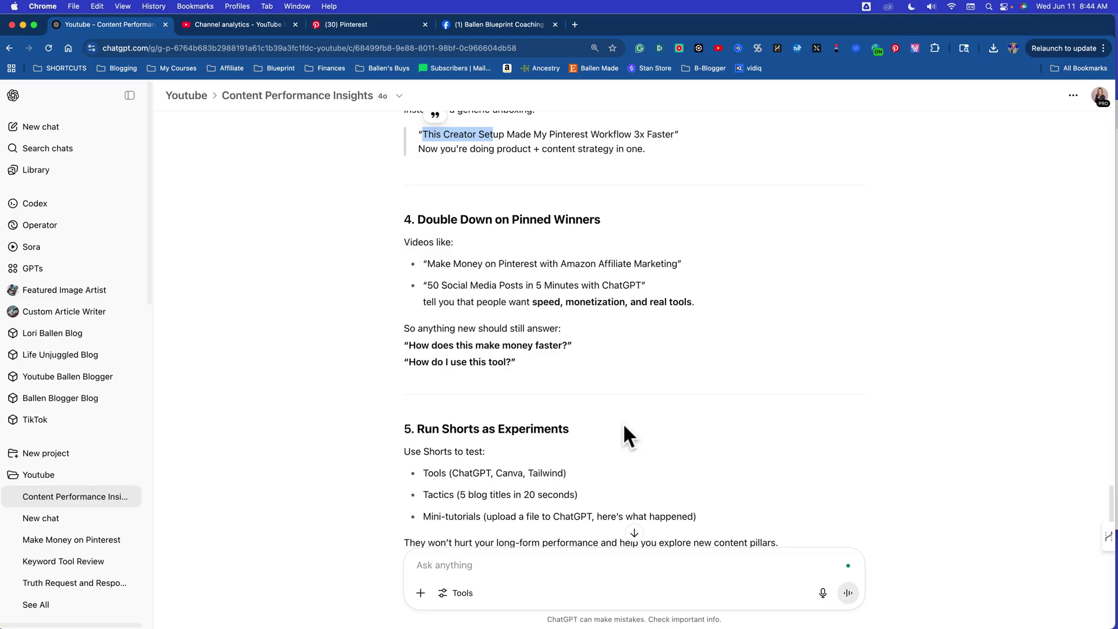
pyautogui.scroll(-5, 624, 430)
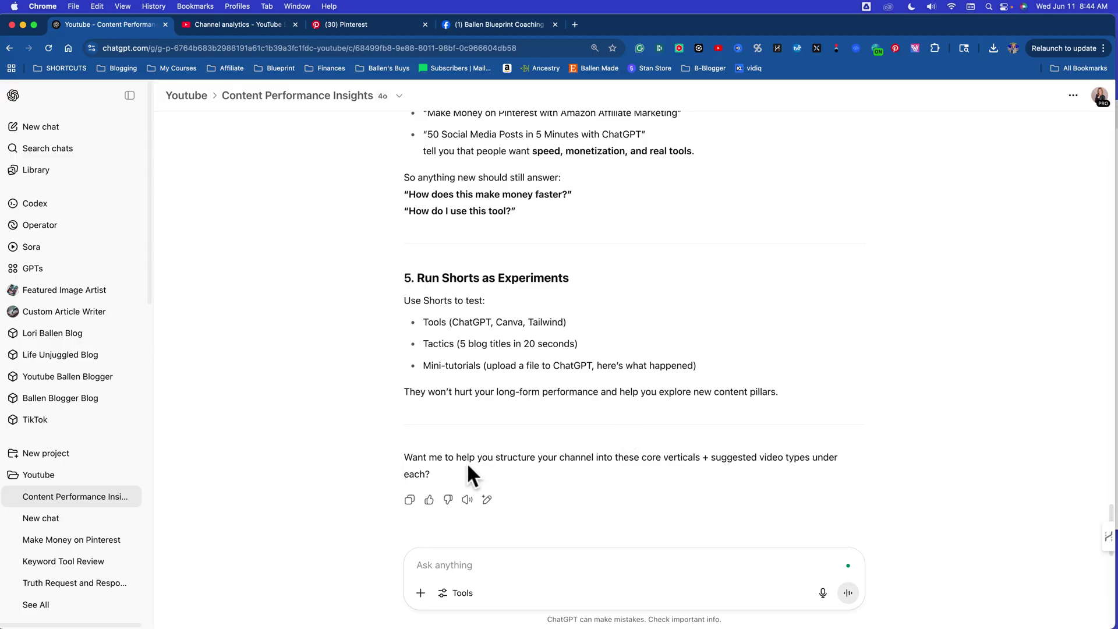
pyautogui.click(582, 574)
pyautogui.write('yes')
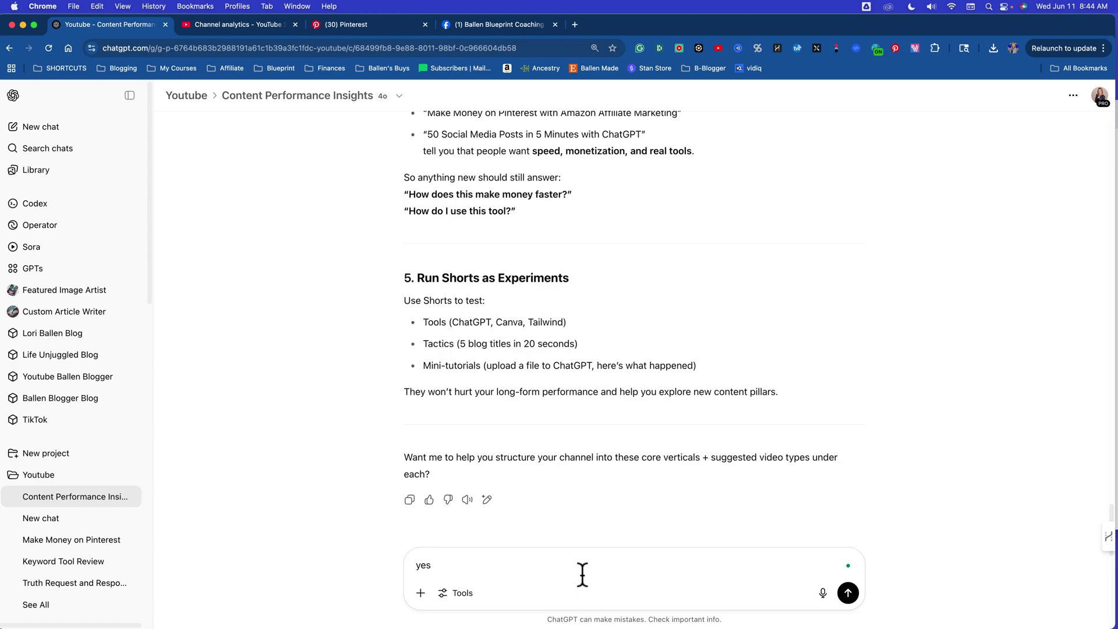
pyautogui.write('!')
pyautogui.press('Return')
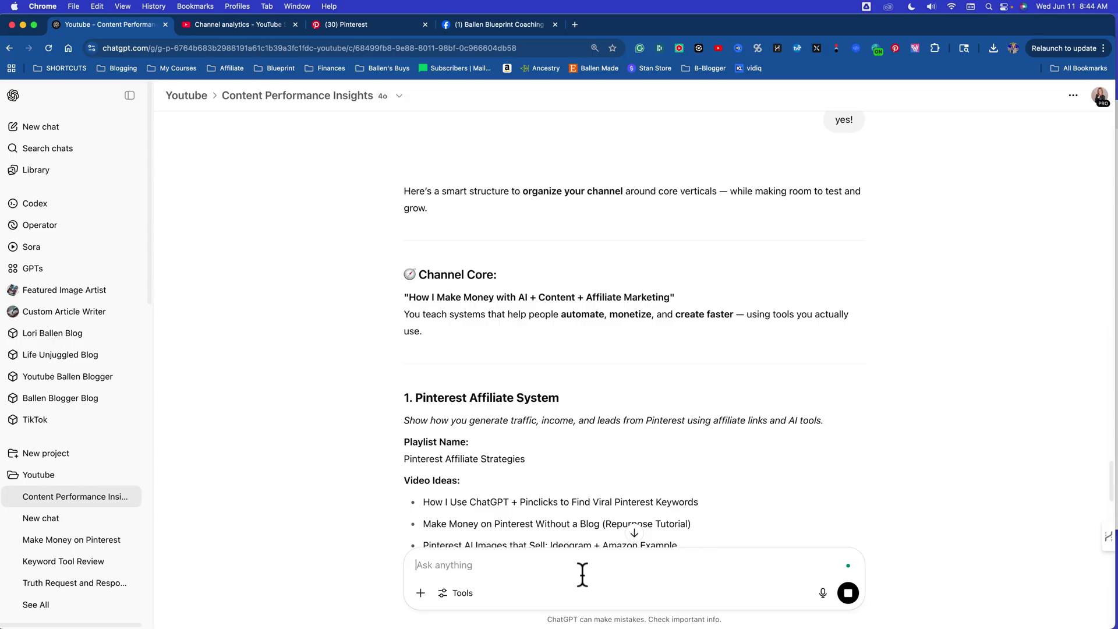
pyautogui.scroll(-5, 504, 269)
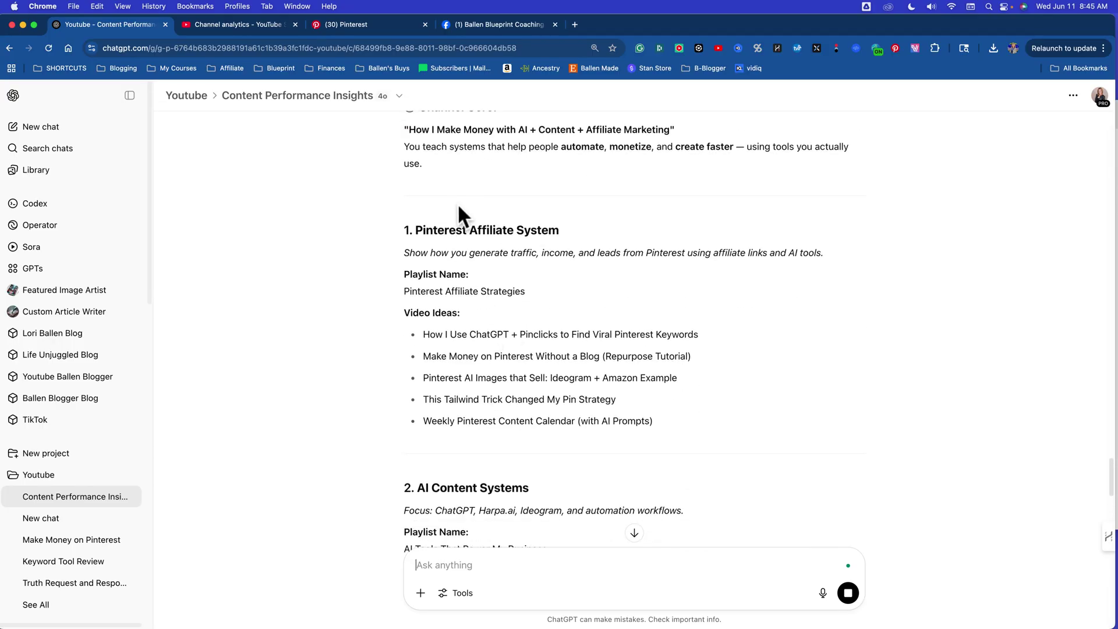
pyautogui.scroll(-1, 472, 210)
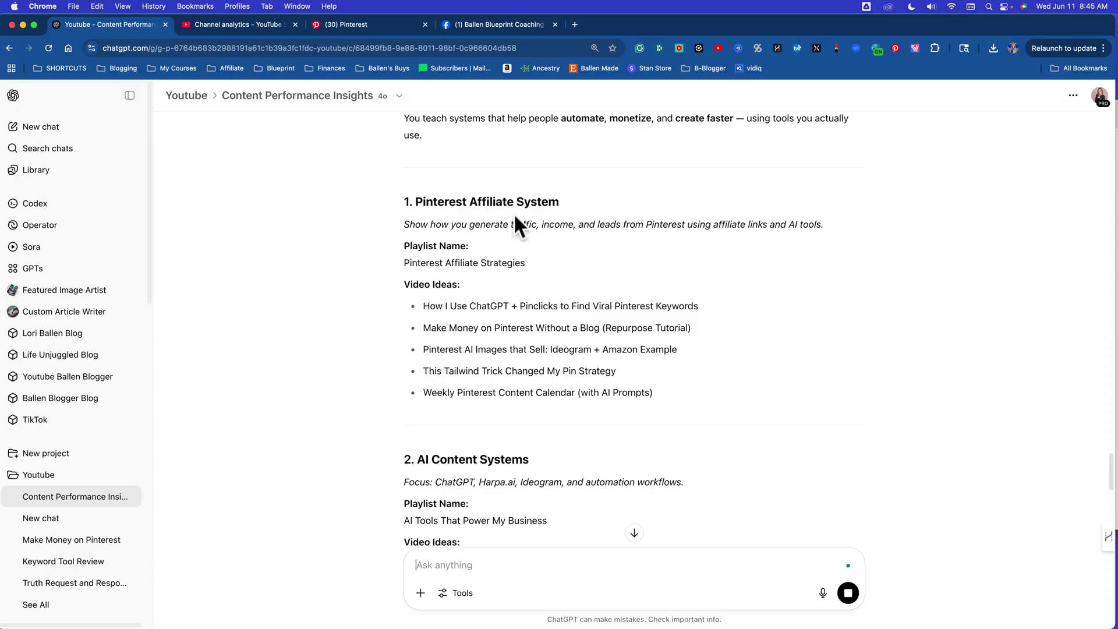
pyautogui.scroll(-8, 539, 285)
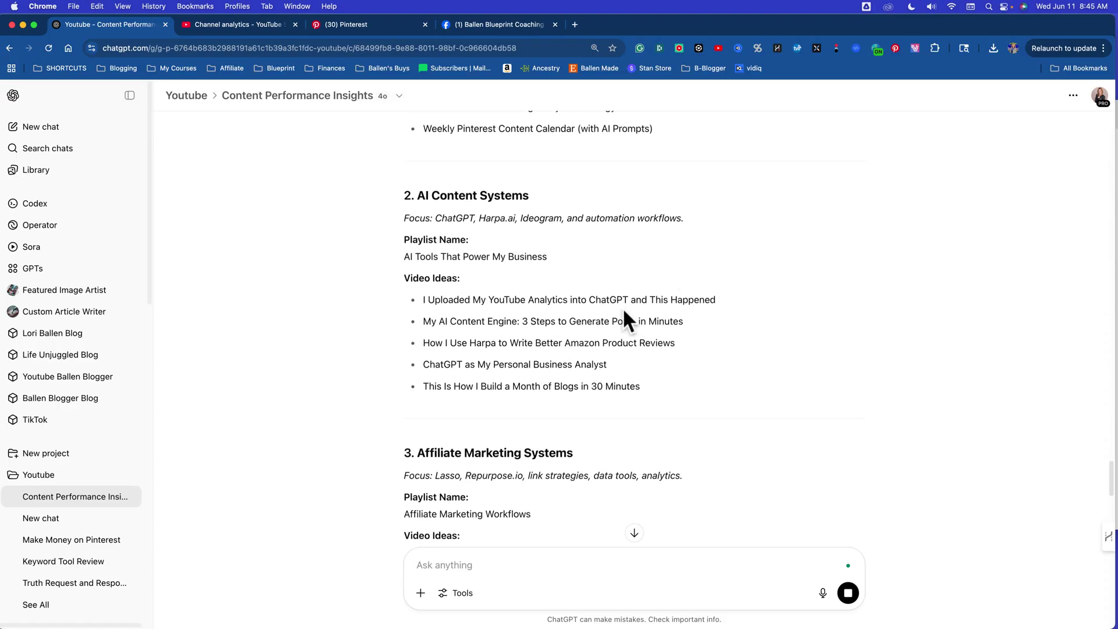
pyautogui.scroll(-5, 618, 307)
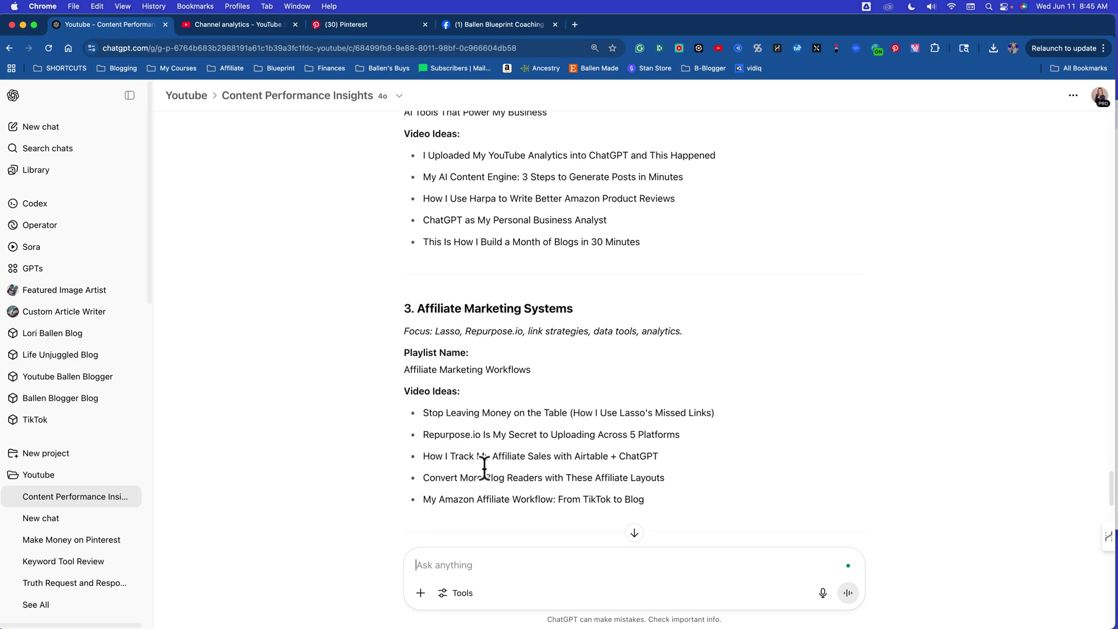
pyautogui.scroll(-6, 484, 466)
pyautogui.scroll(-8, 524, 460)
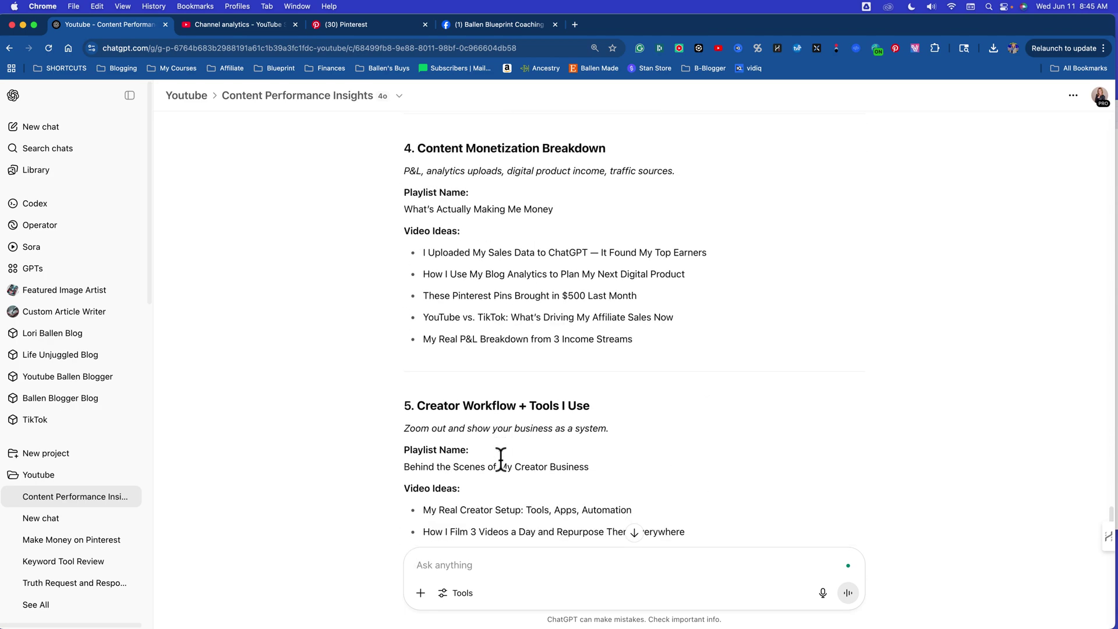
pyautogui.scroll(-4, 499, 460)
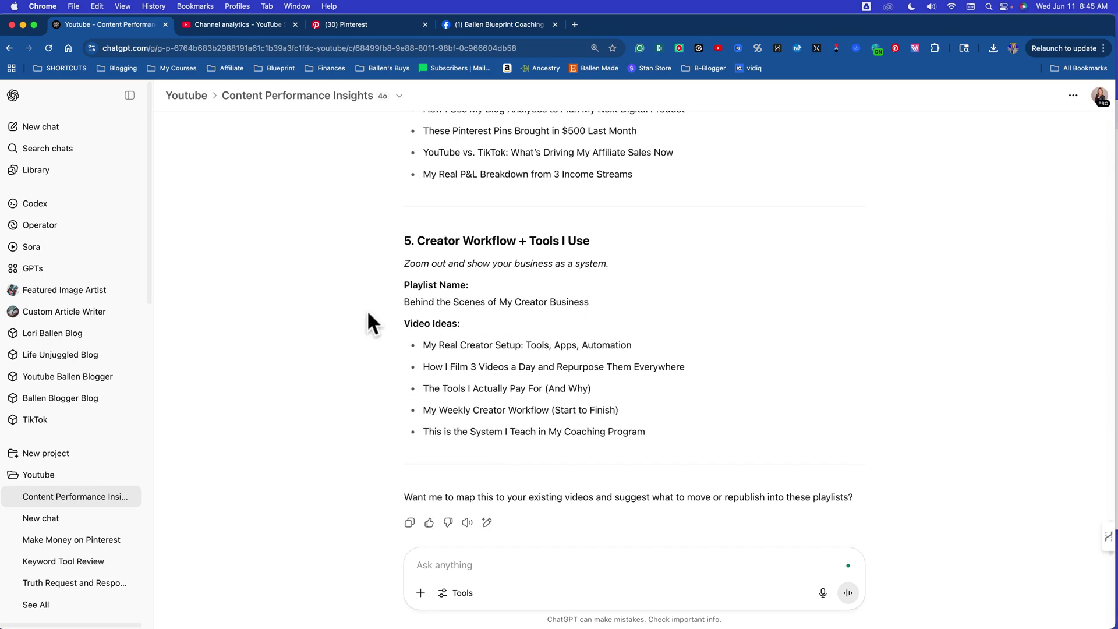
pyautogui.scroll(-2, 536, 407)
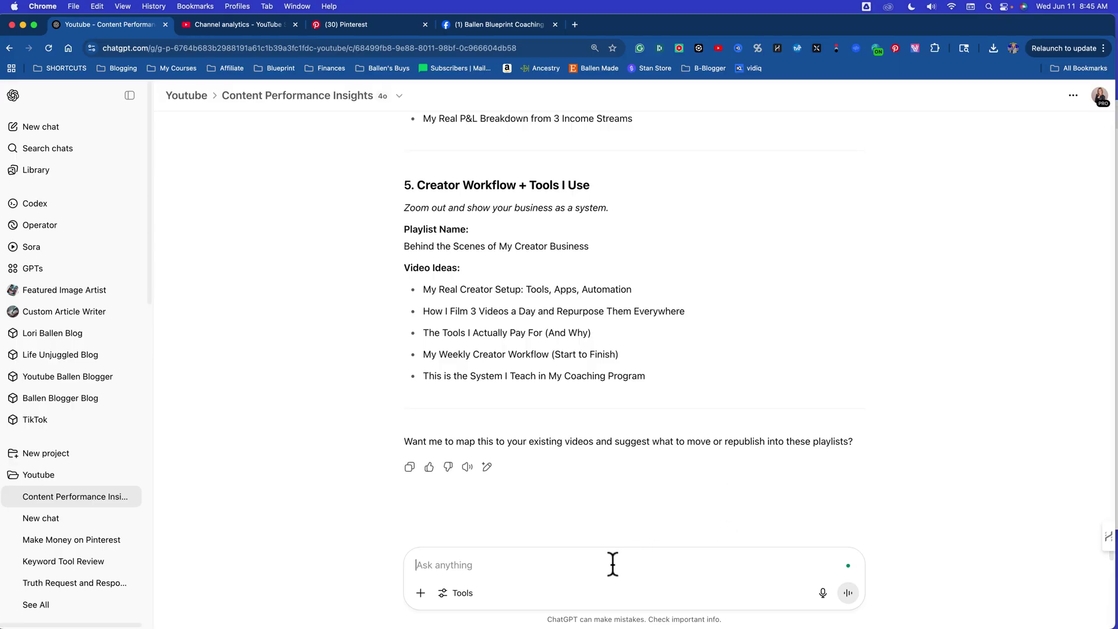
# Step: Reply 'yes' and review the Video Playlist Mapping table, e.g. Pinterest Affiliate Strategies, AI Tools That Power My Business
pyautogui.write('yes')
pyautogui.press('Return')
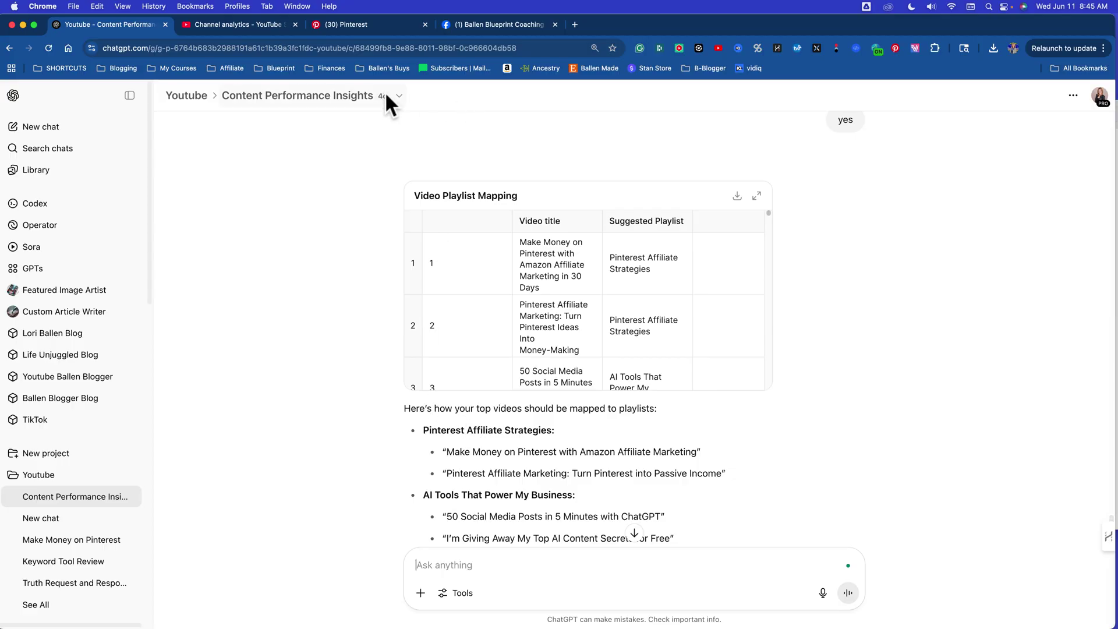
pyautogui.scroll(-1, 474, 411)
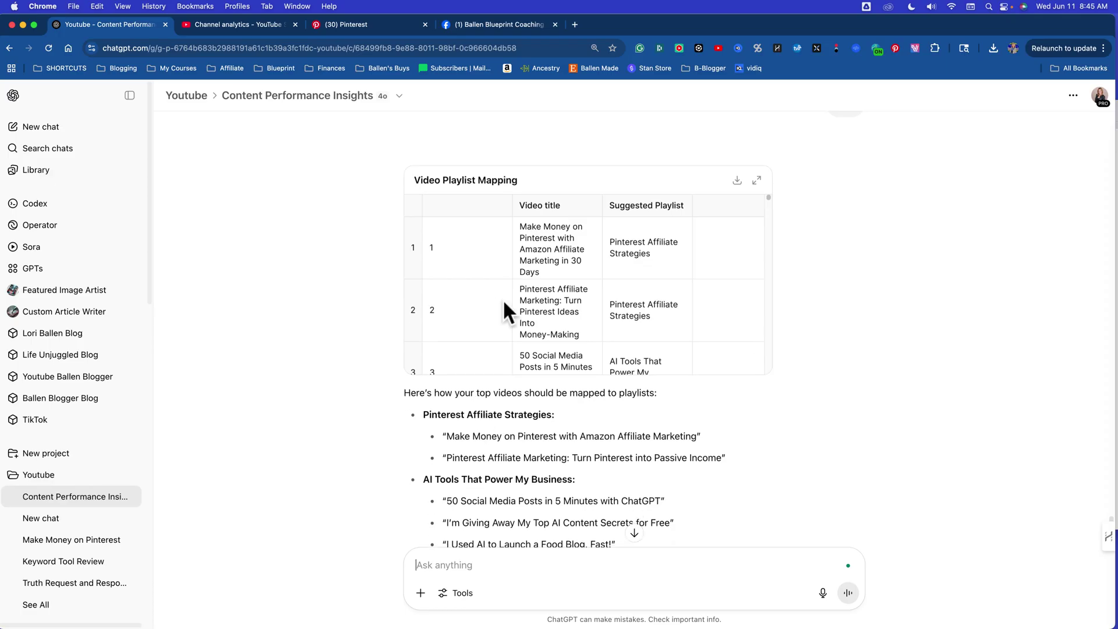
pyautogui.scroll(-15, 501, 305)
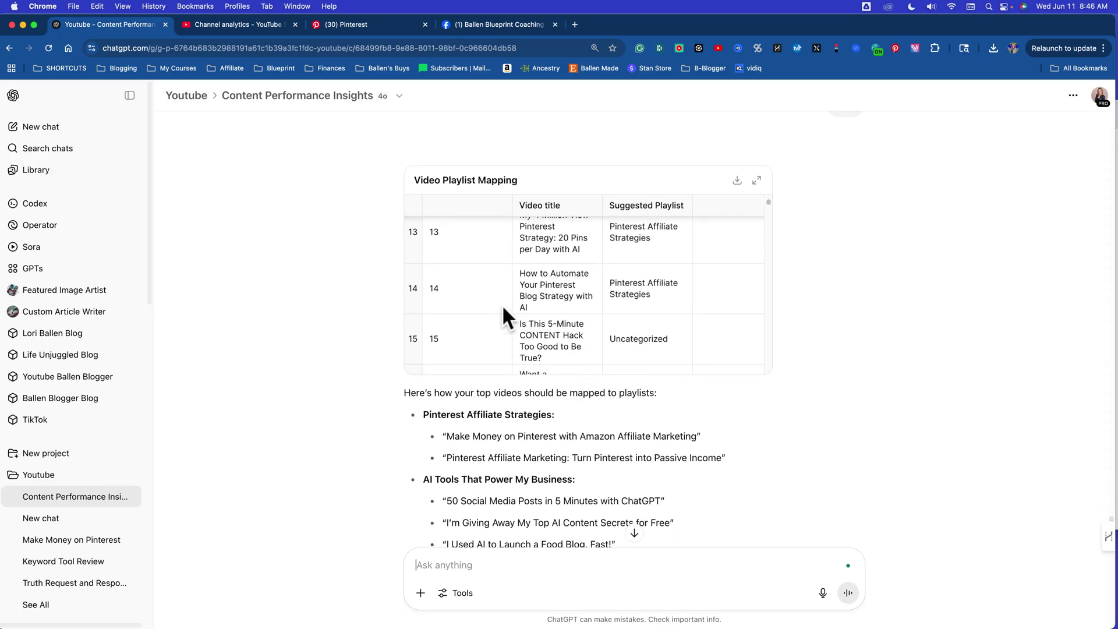
pyautogui.scroll(-3, 660, 343)
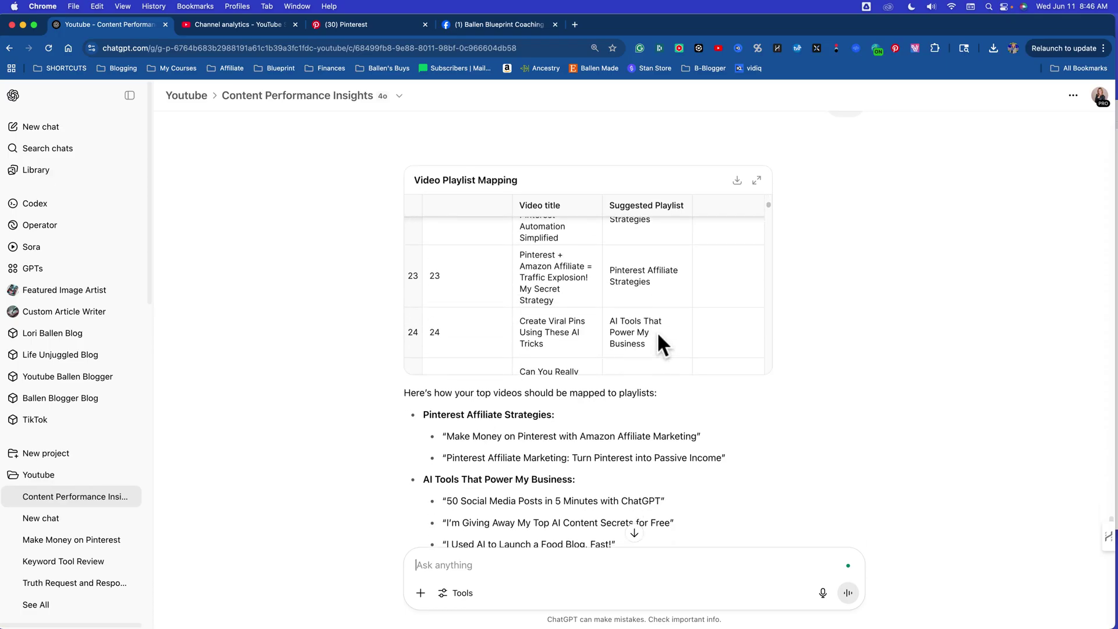
pyautogui.scroll(-2, 656, 331)
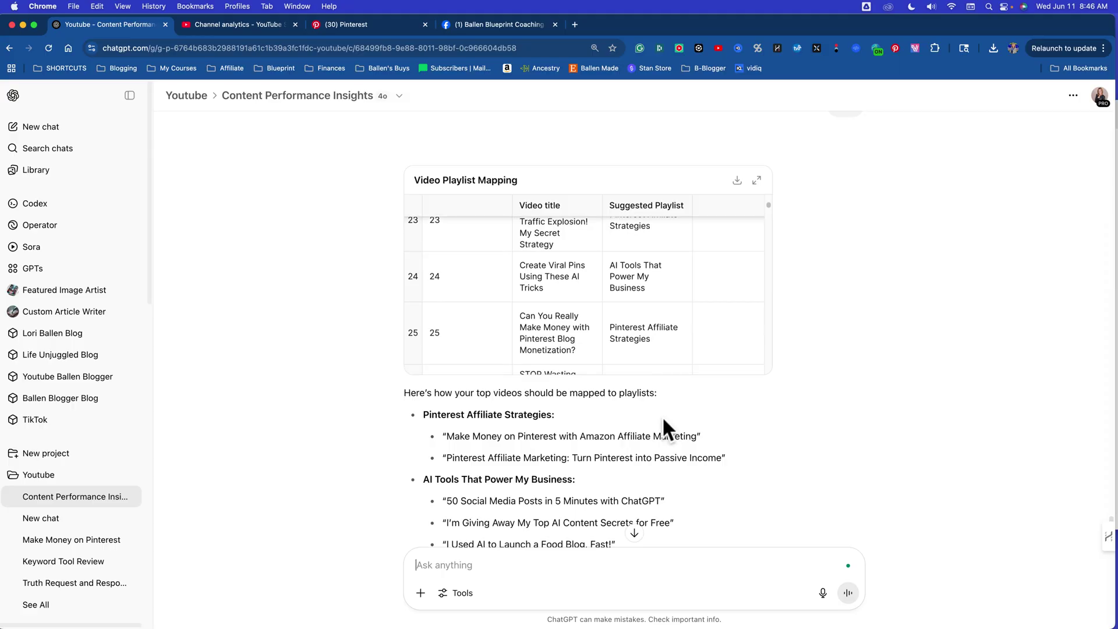
pyautogui.scroll(-3, 661, 415)
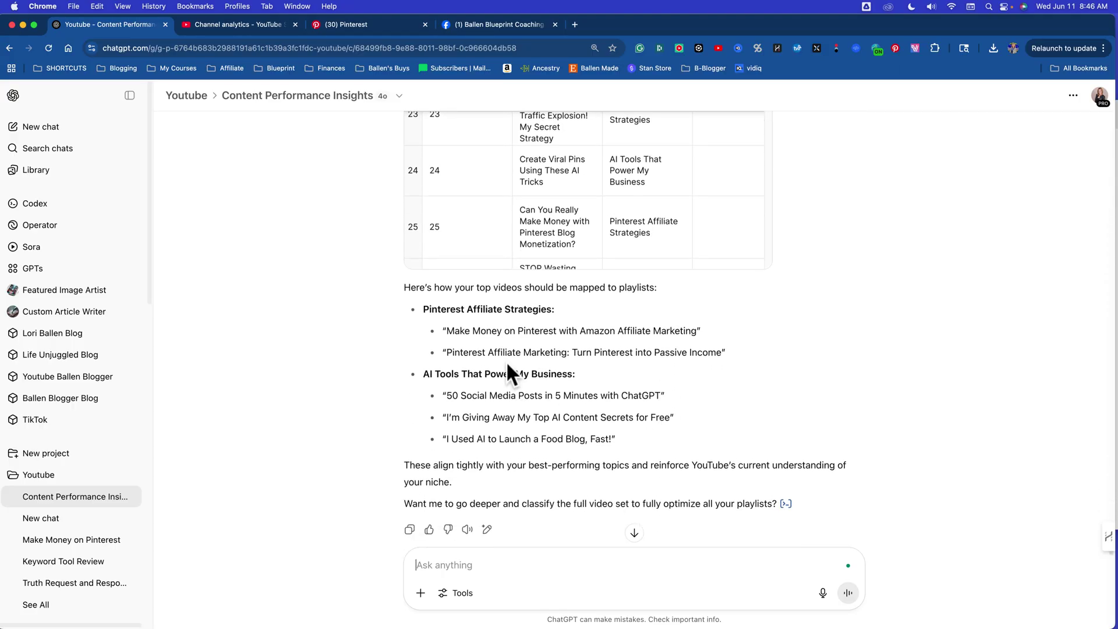
pyautogui.scroll(-1, 505, 367)
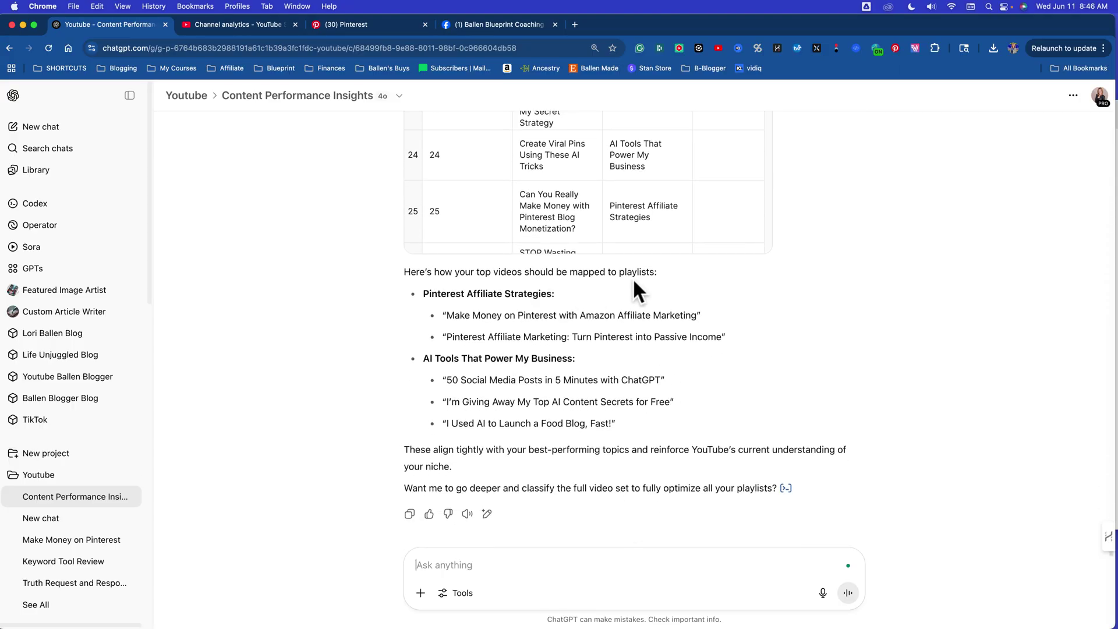
pyautogui.scroll(-2, 500, 315)
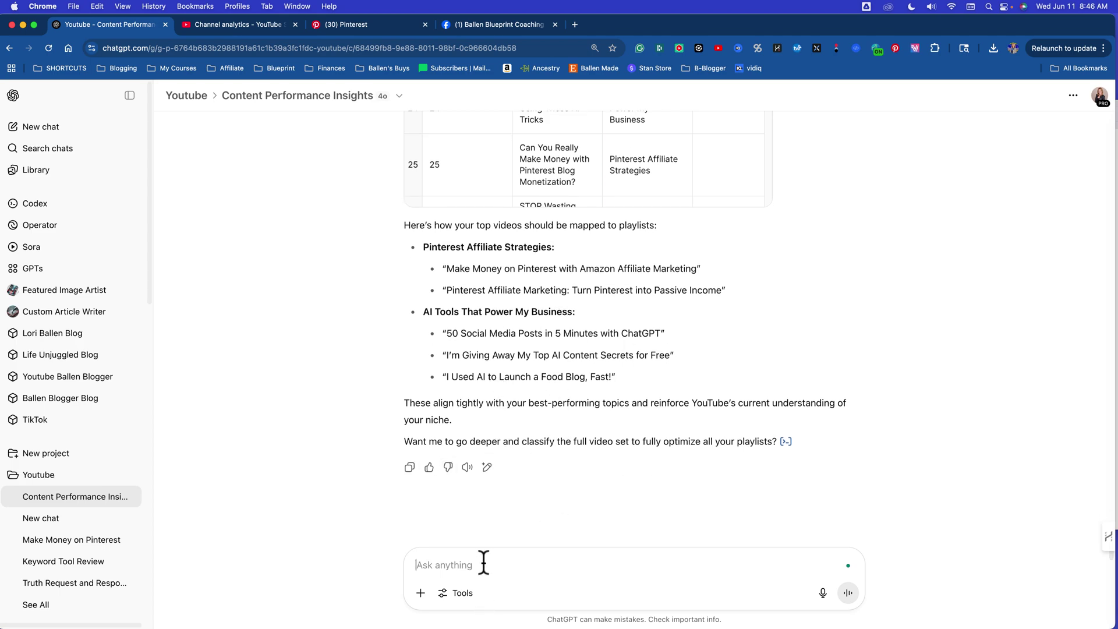
# Step: Reply 'yes' and review the Full Video Playlist Mapping table, including its Uncategorized videos
pyautogui.write('yes')
pyautogui.press('Return')
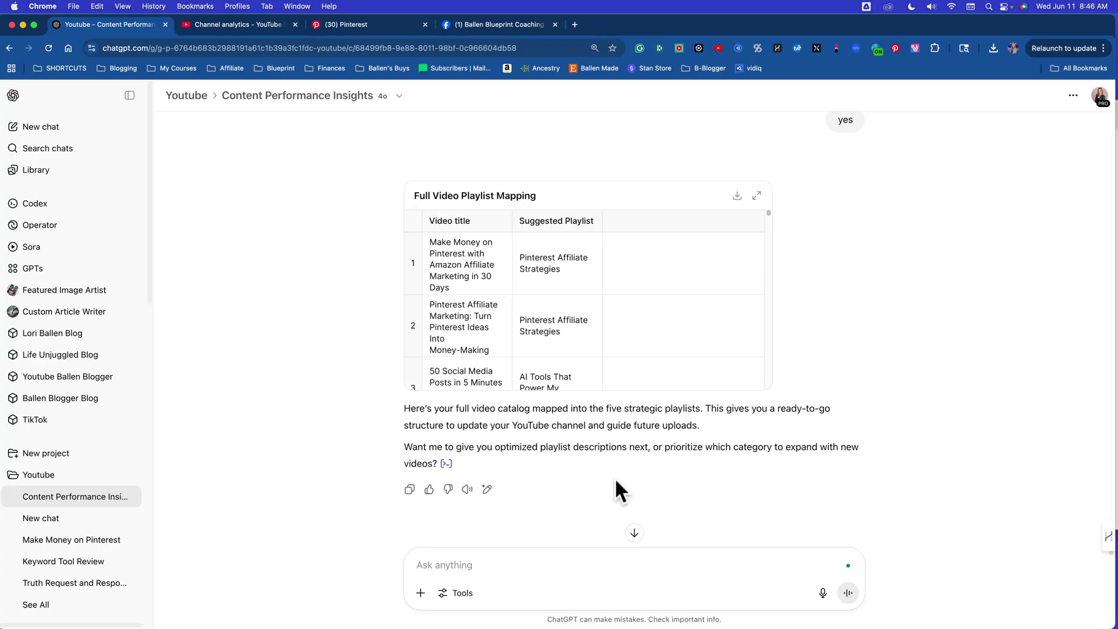
pyautogui.scroll(-10, 622, 344)
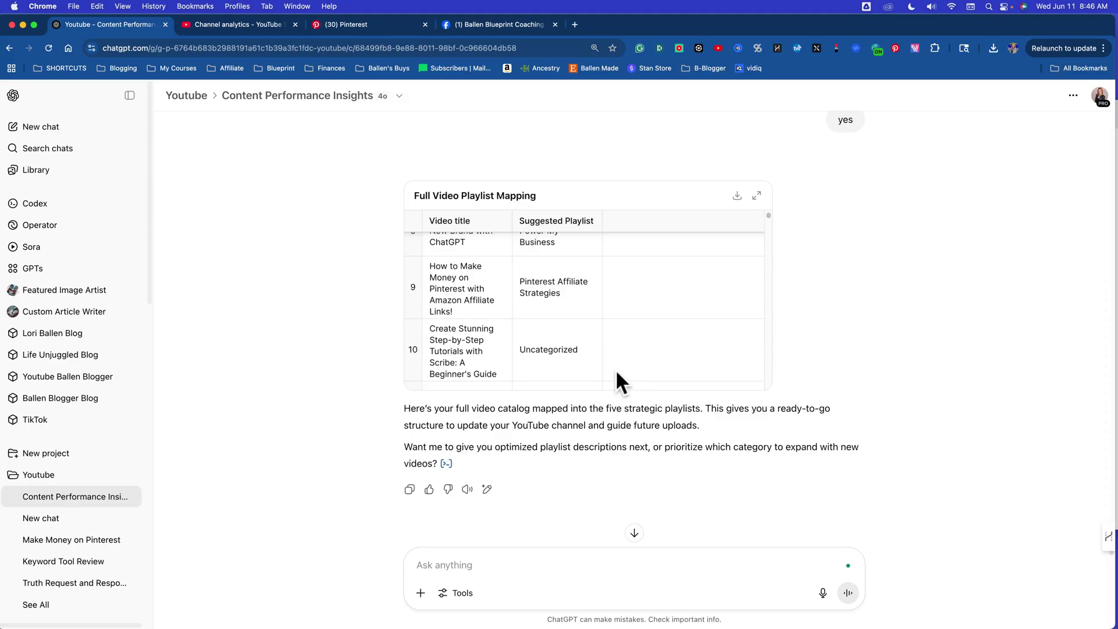
pyautogui.scroll(-4, 616, 369)
pyautogui.scroll(-15, 637, 375)
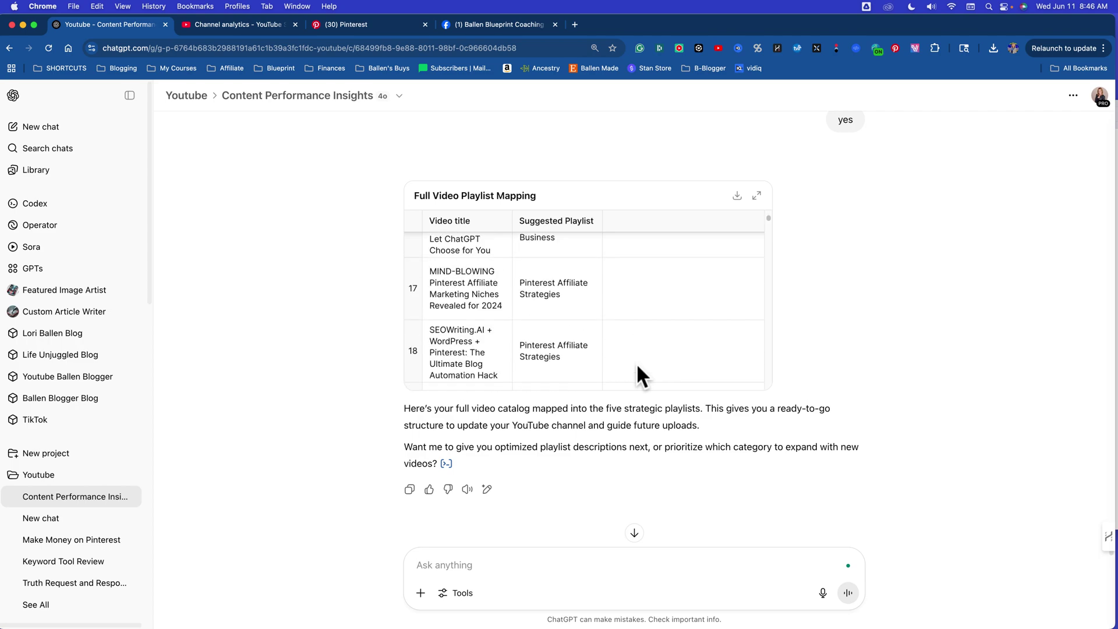
pyautogui.scroll(-20, 635, 365)
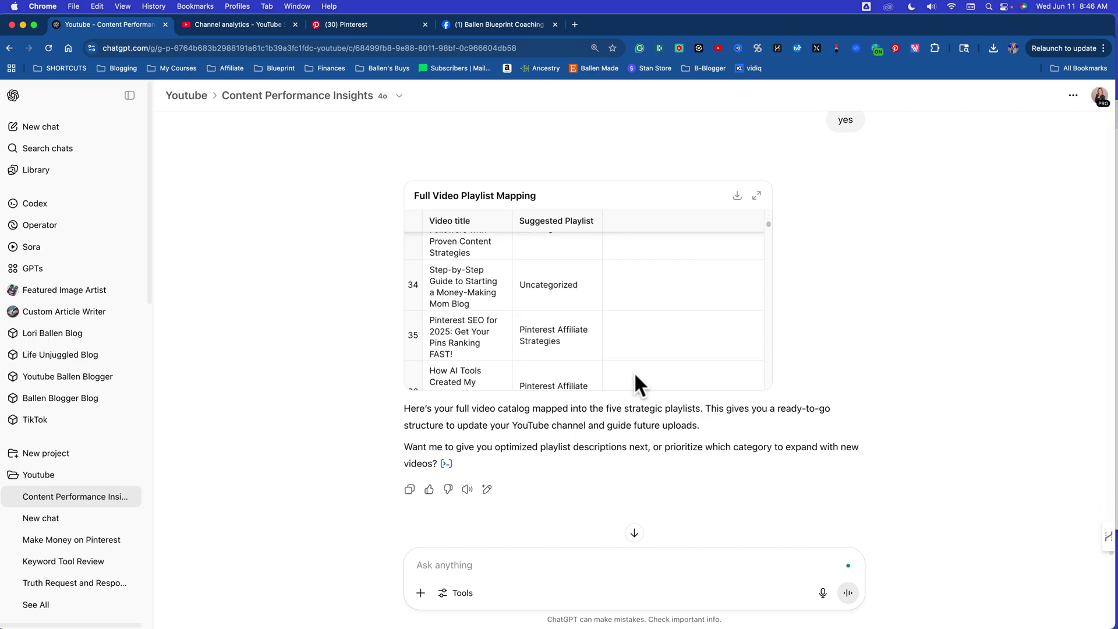
pyautogui.scroll(-20, 634, 371)
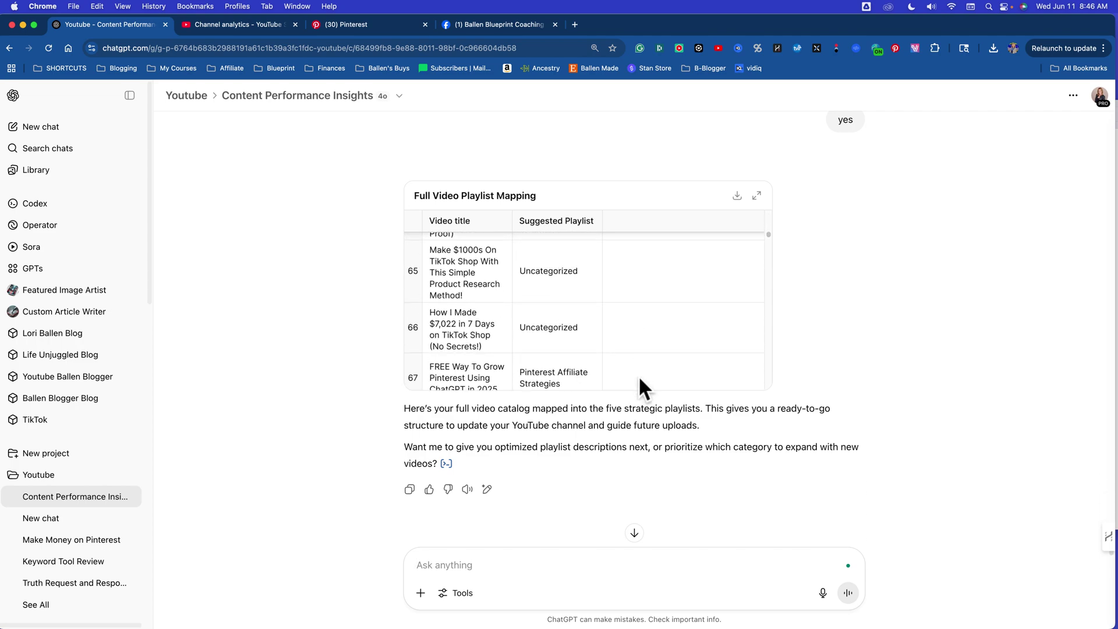
pyautogui.scroll(-12, 624, 382)
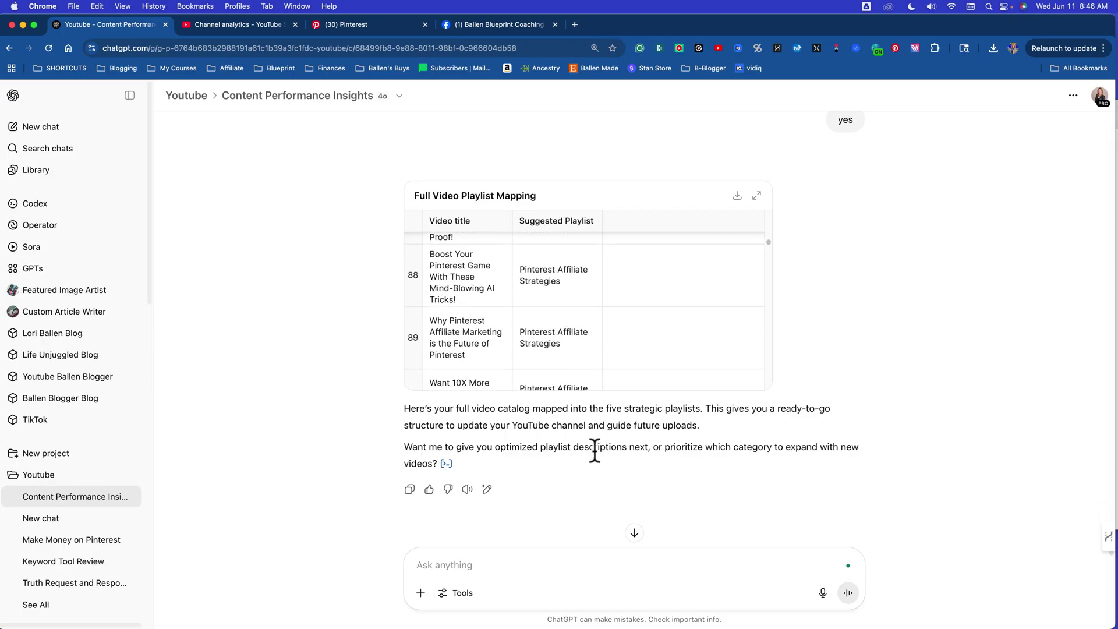
pyautogui.scroll(-3, 593, 452)
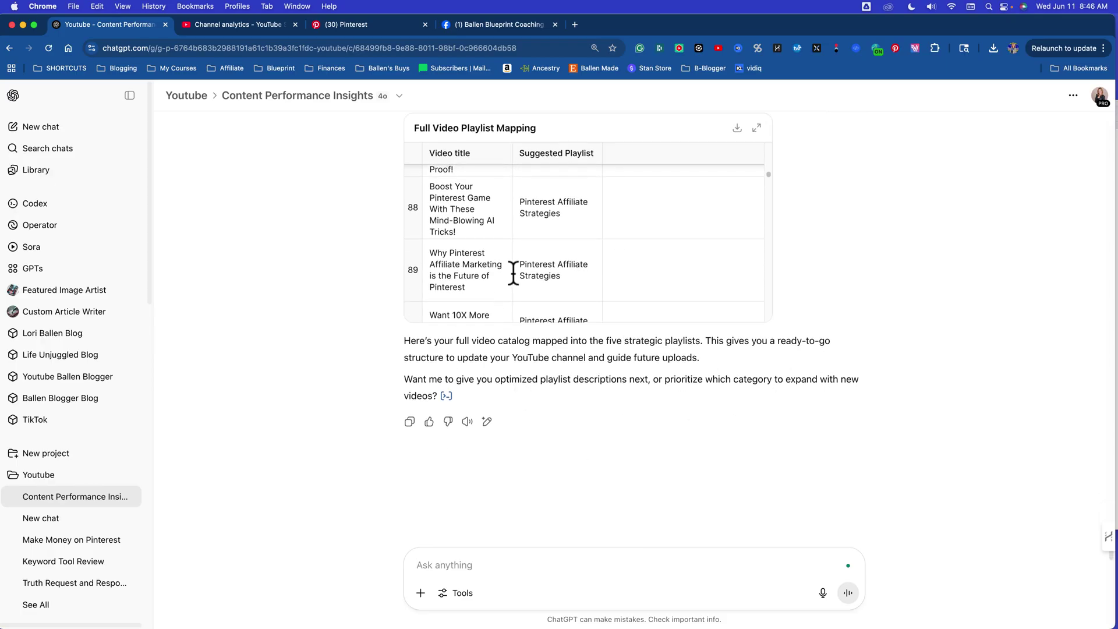
pyautogui.scroll(-7, 511, 271)
pyautogui.scroll(20, 511, 271)
pyautogui.scroll(20, 511, 271)
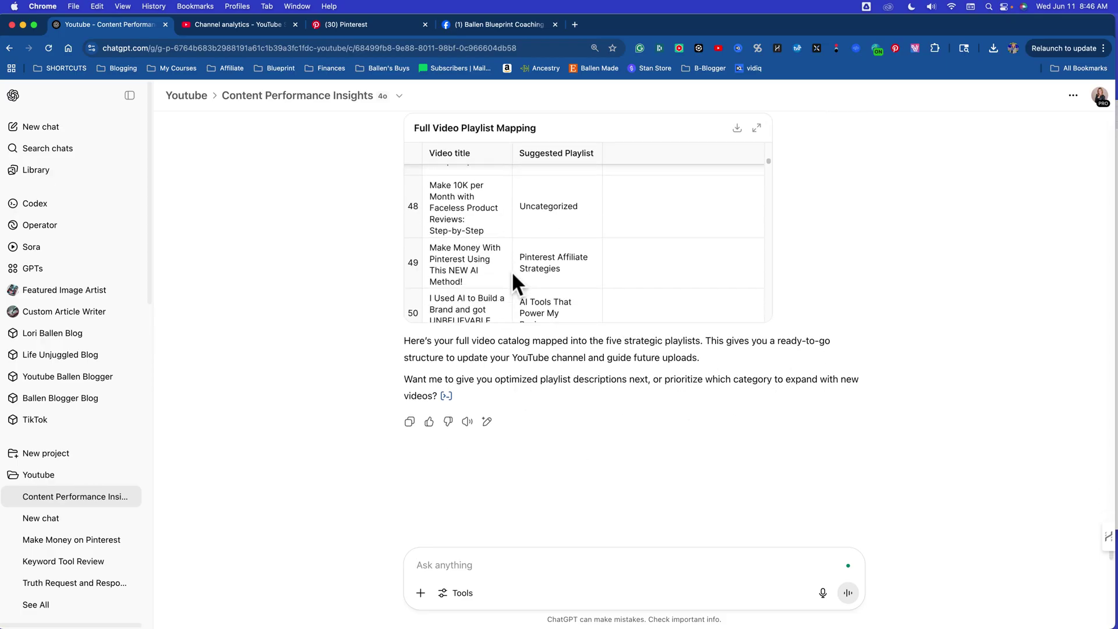
pyautogui.scroll(11, 511, 271)
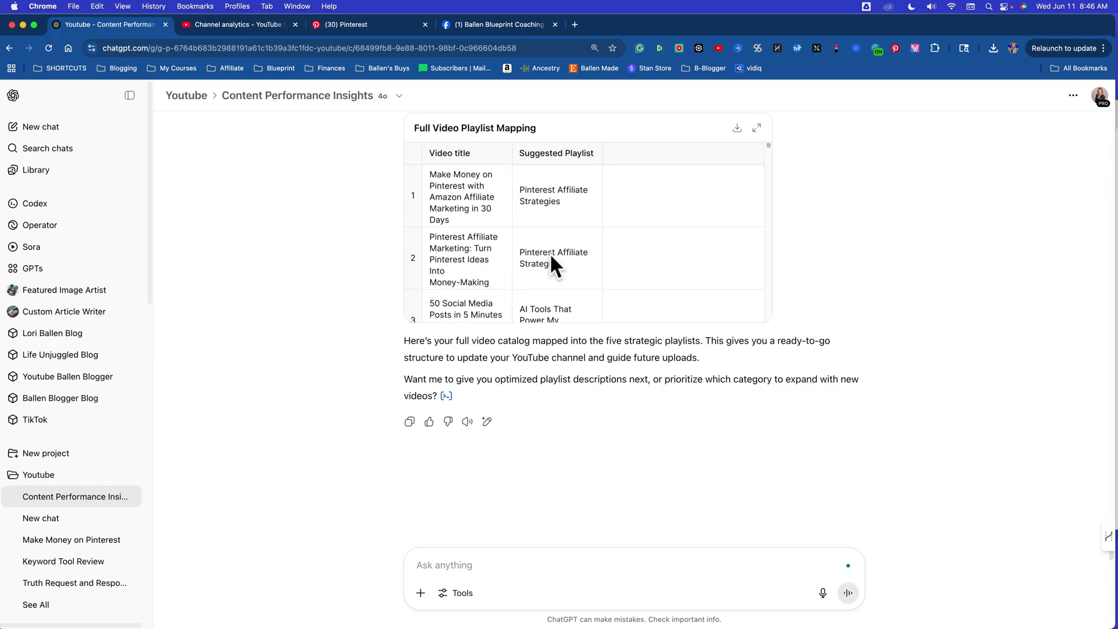
pyautogui.scroll(-3, 556, 319)
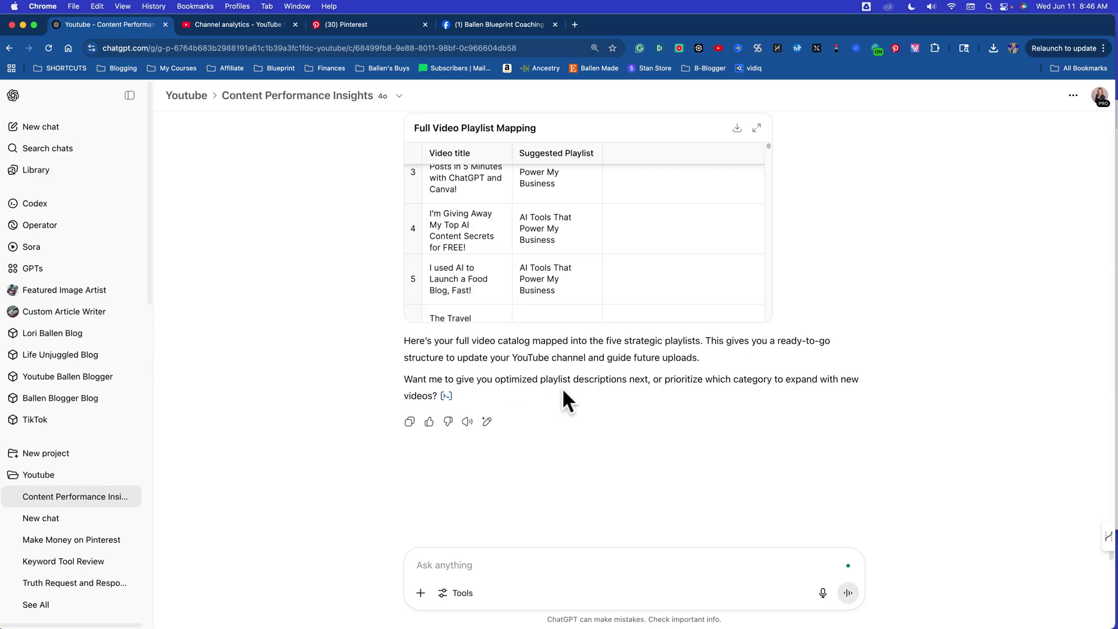
# Step: Reply 'yes' to get optimized SEO descriptions for all five playlists
pyautogui.write('yes')
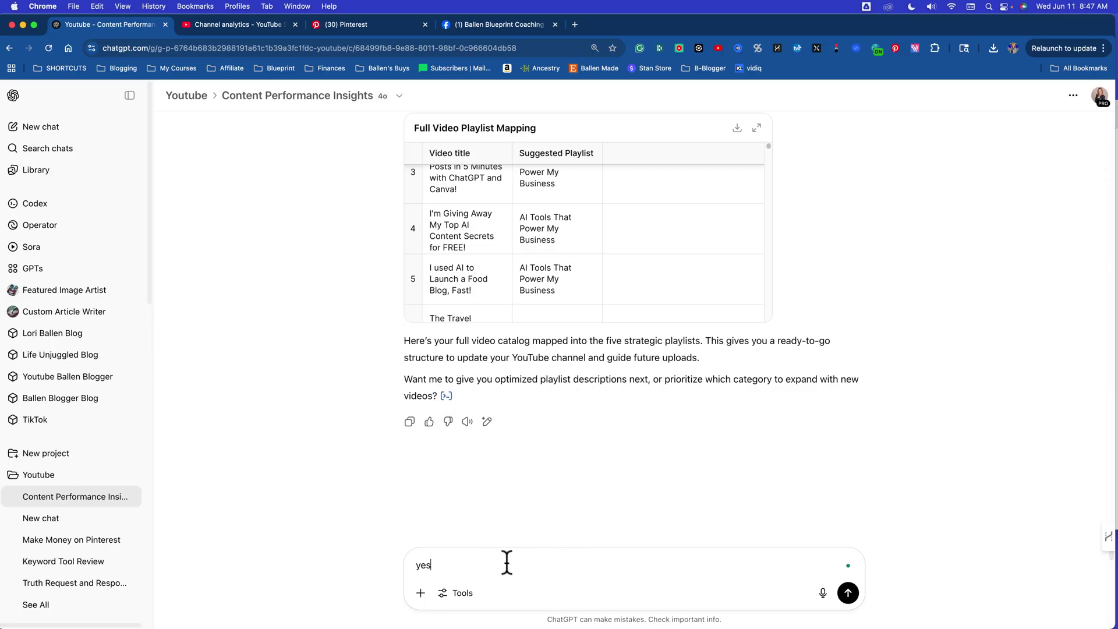
pyautogui.press('Return')
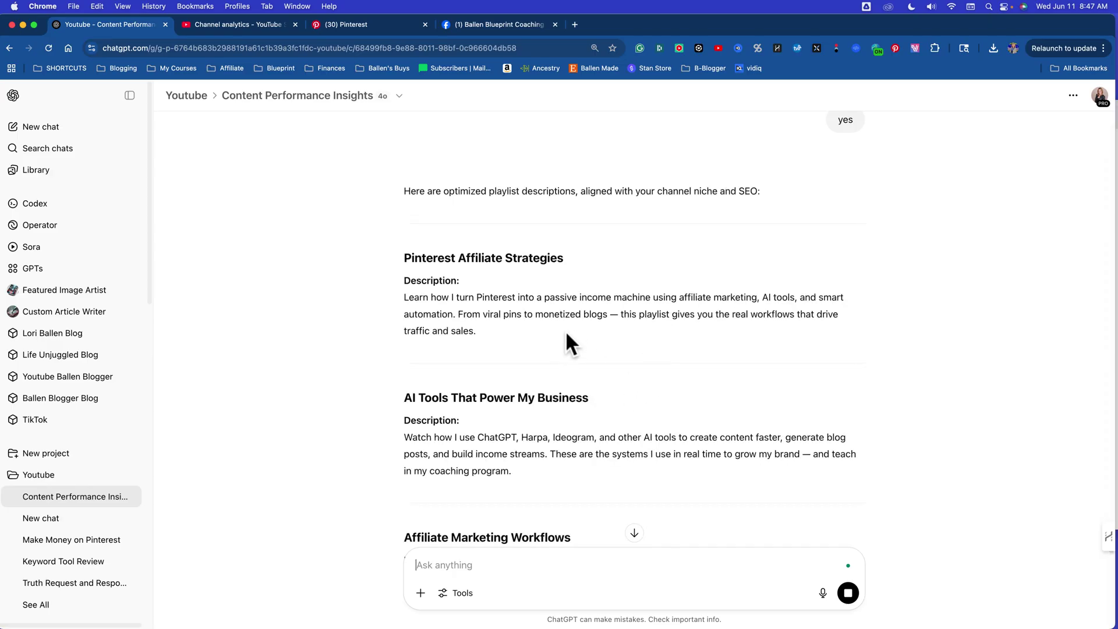
pyautogui.scroll(-3, 564, 334)
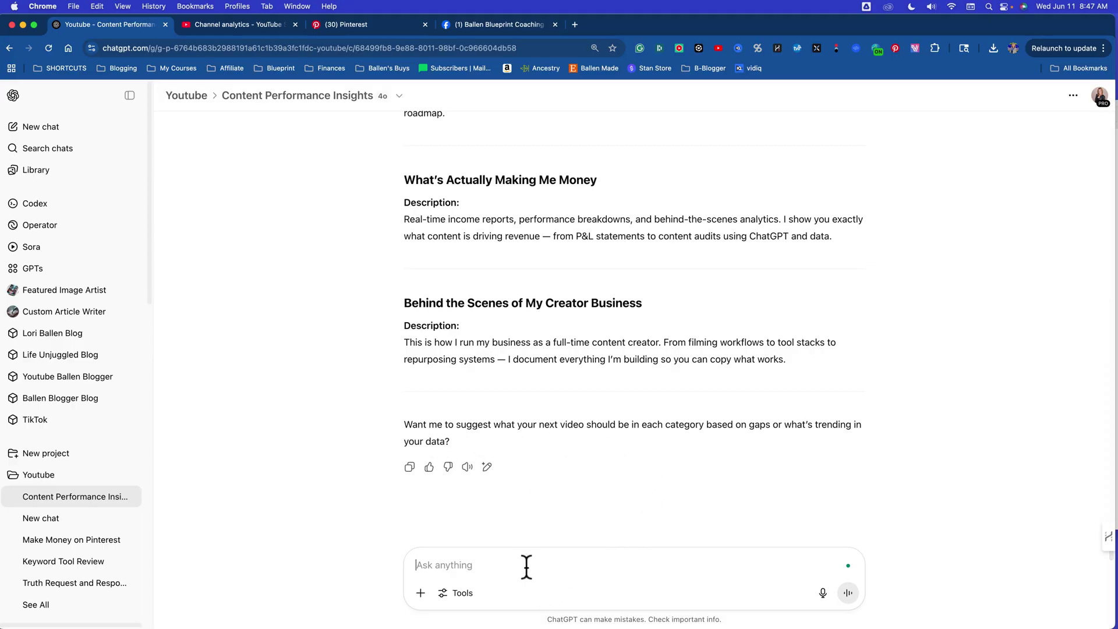
# Step: Reply 'yes' and read through the five next-video ideas, one per playlist
pyautogui.write('yes')
pyautogui.press('Return')
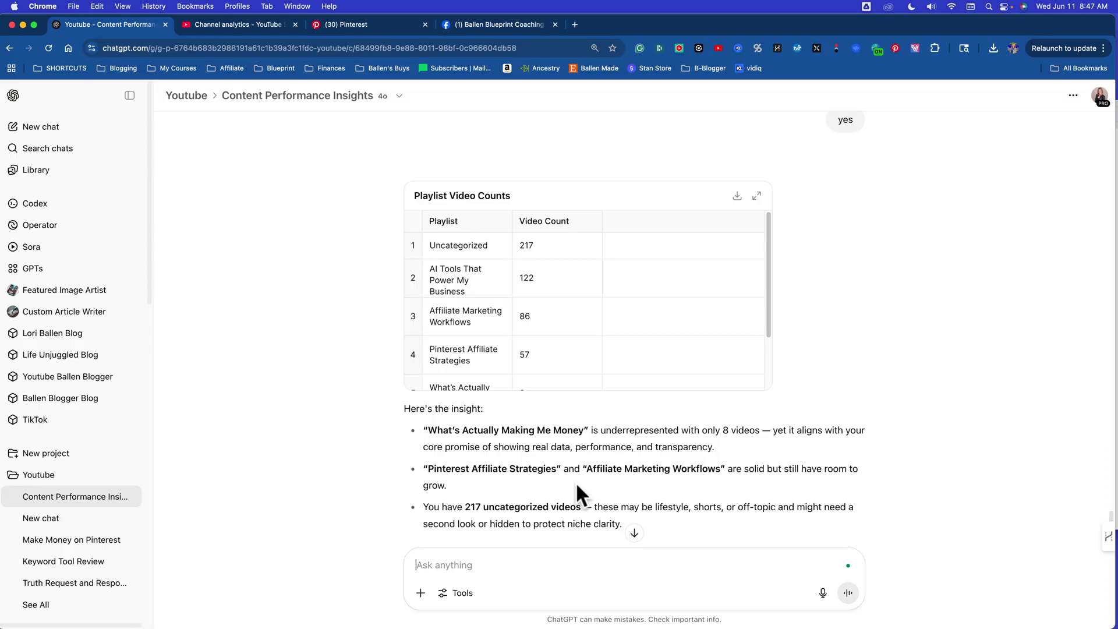
pyautogui.scroll(-5, 576, 481)
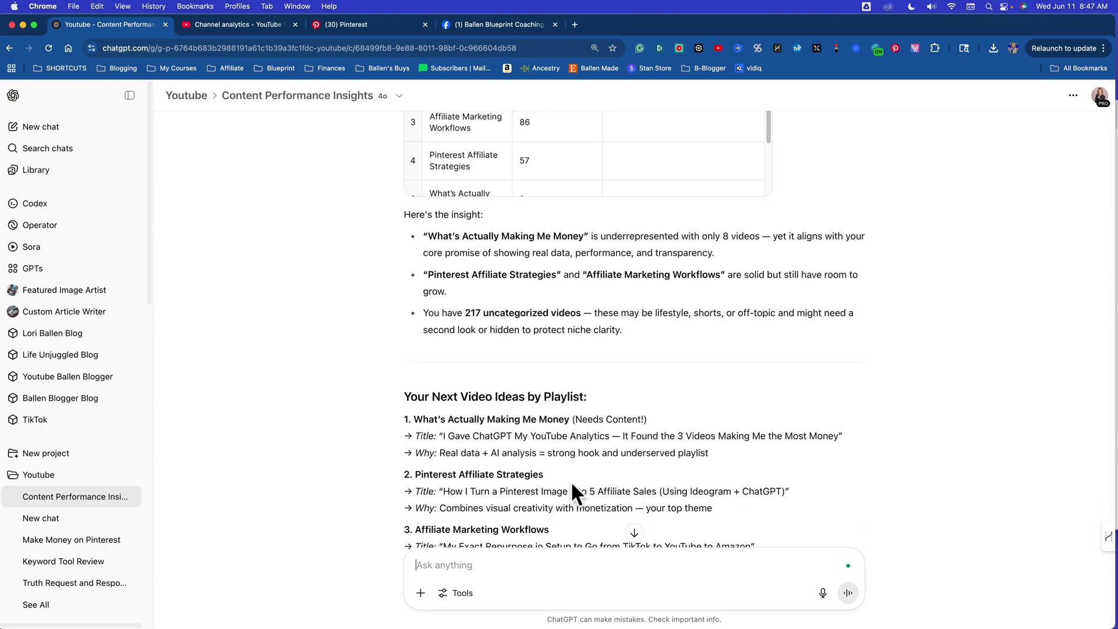
pyautogui.scroll(-4, 532, 430)
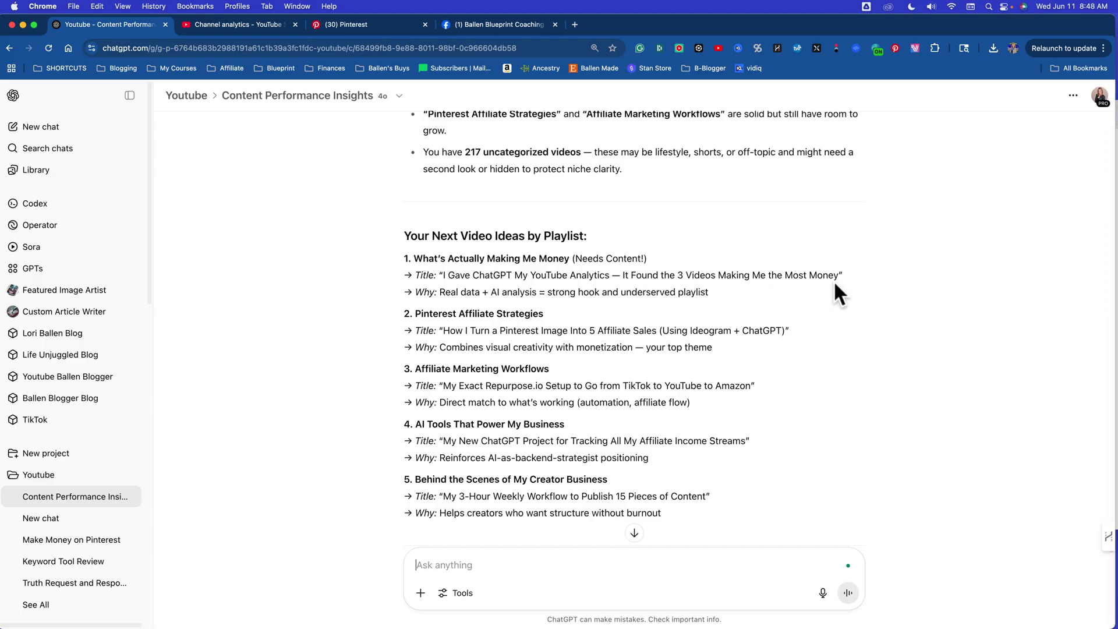
pyautogui.scroll(-1, 833, 274)
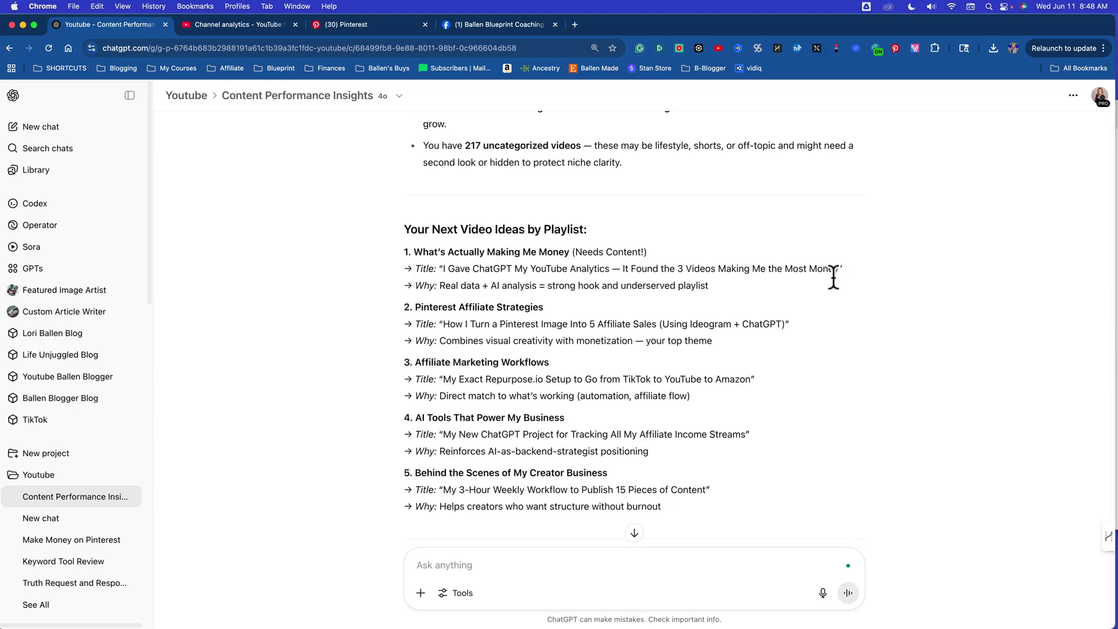
pyautogui.scroll(-3, 633, 279)
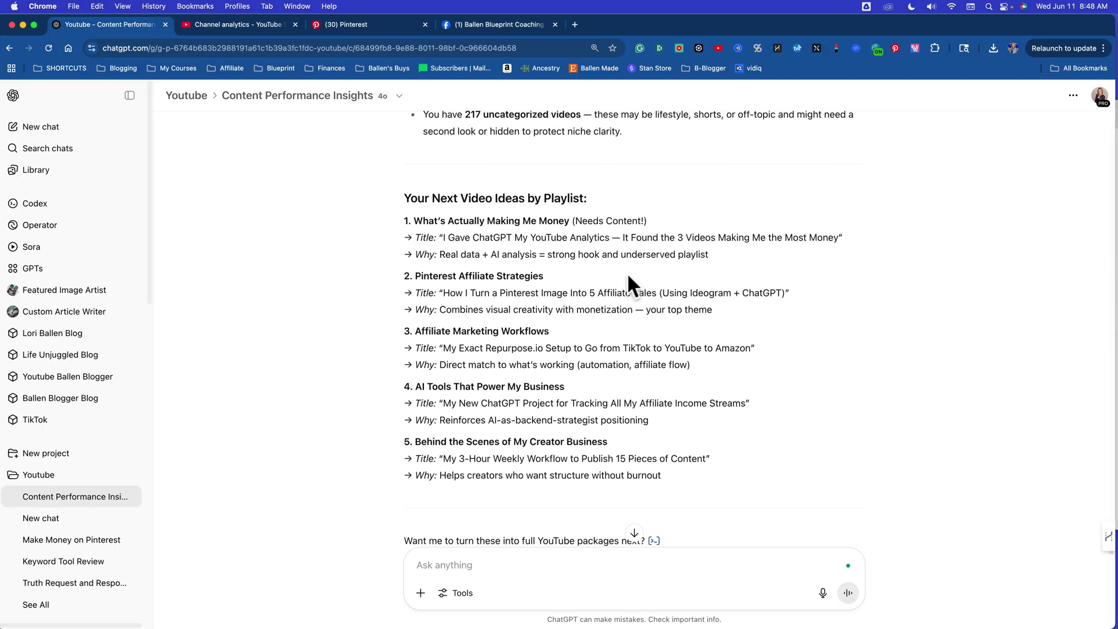
pyautogui.scroll(-1, 623, 274)
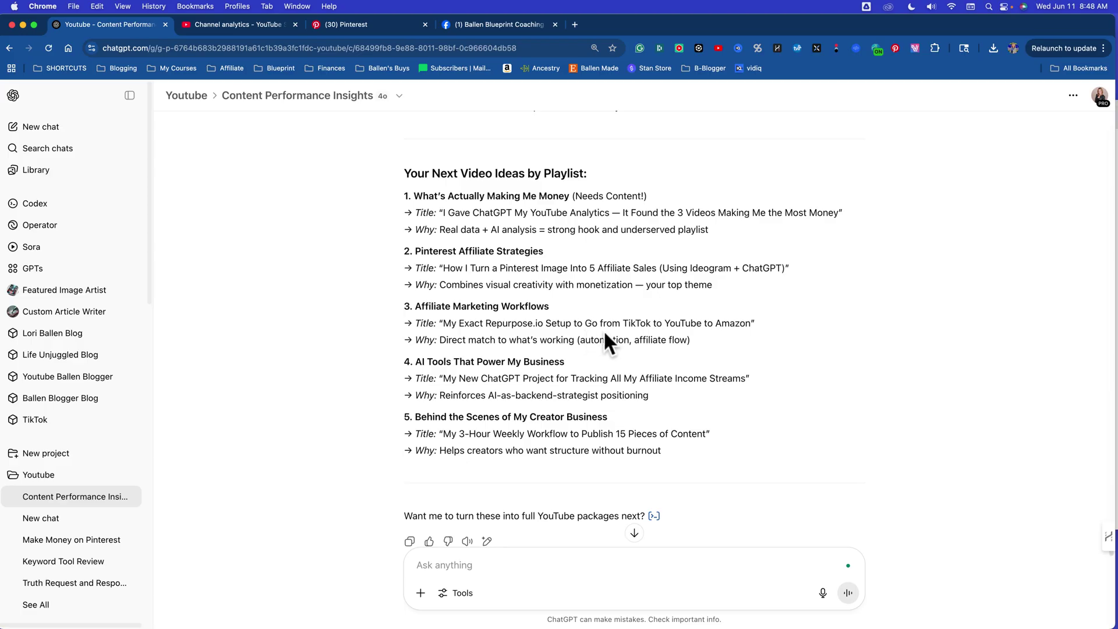
pyautogui.scroll(-3, 732, 341)
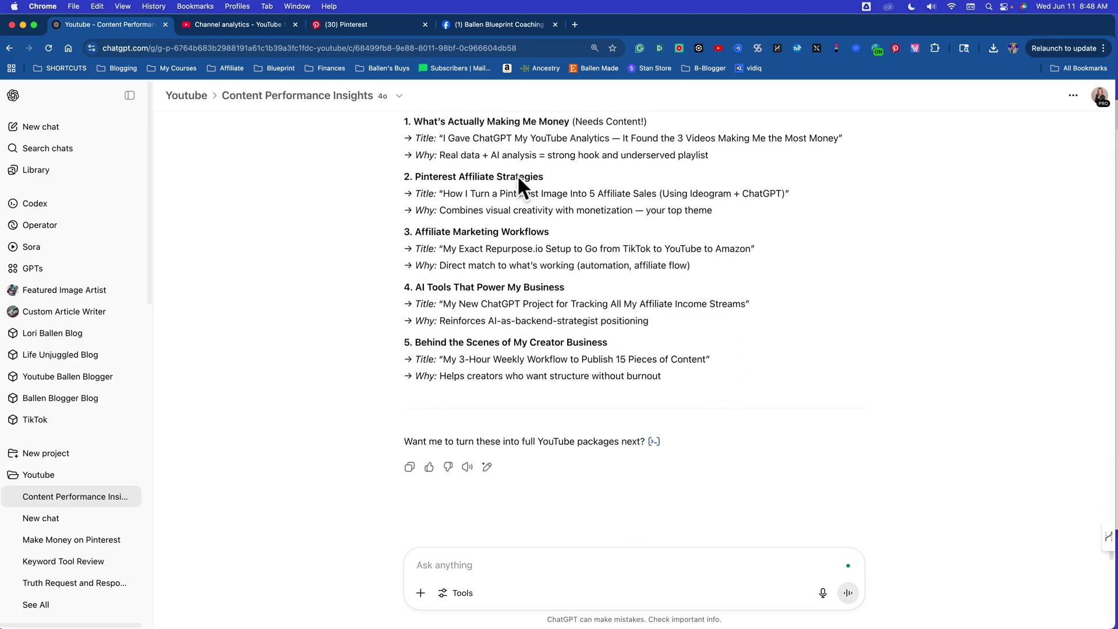
pyautogui.scroll(2, 440, 330)
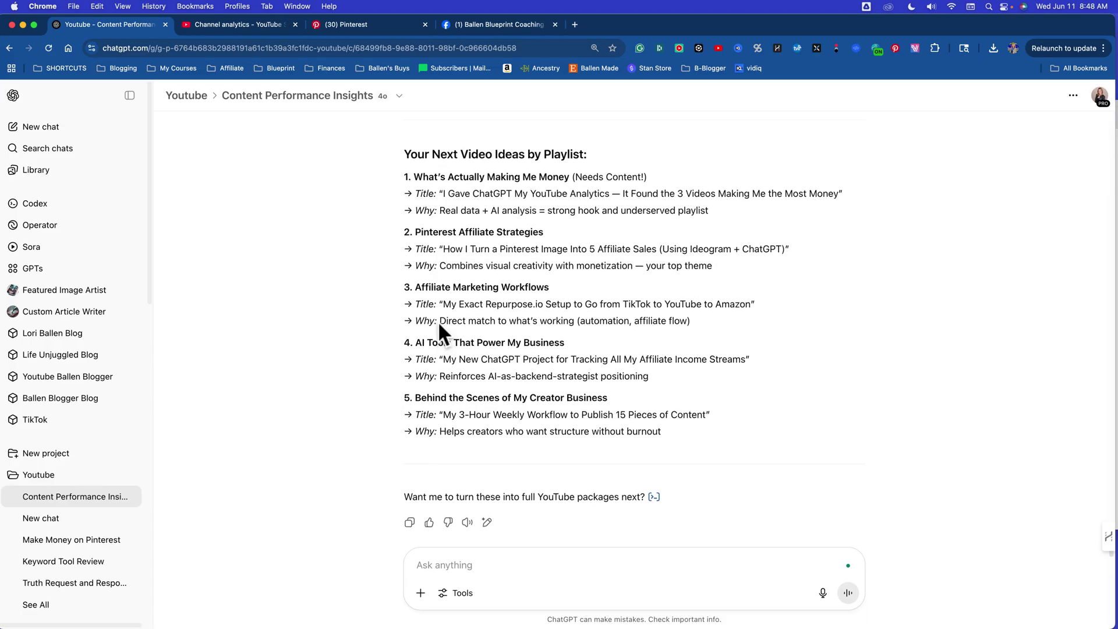
pyautogui.scroll(-1, 450, 256)
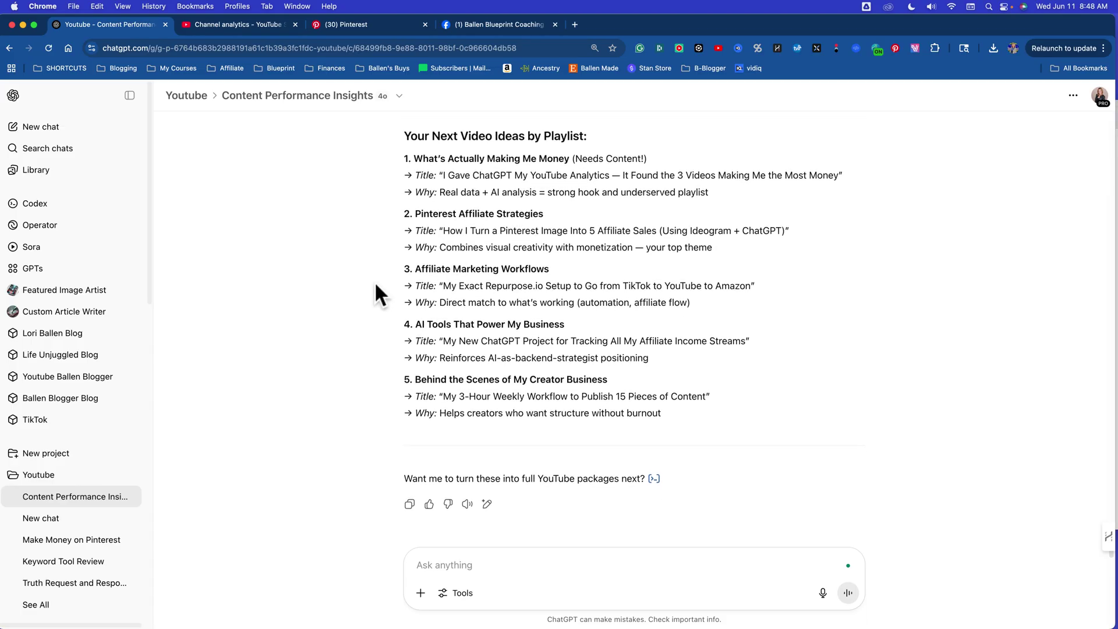
# Step: Expand the sidebar's project list and open the Ballen Blogger project
pyautogui.scroll(-3, 116, 465)
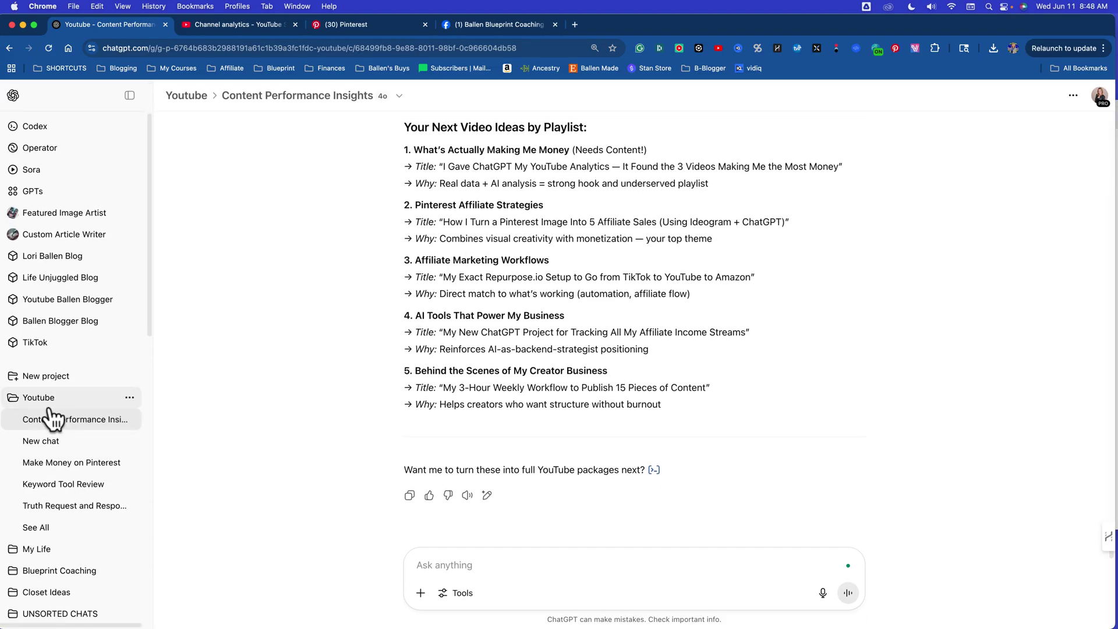
pyautogui.scroll(-3, 35, 495)
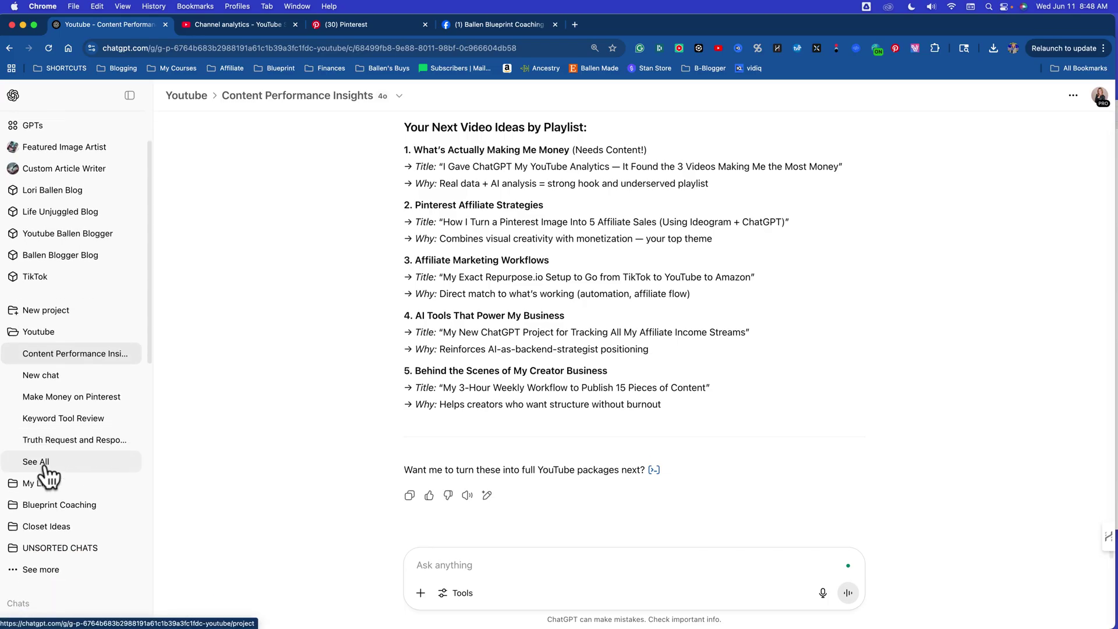
pyautogui.click(42, 570)
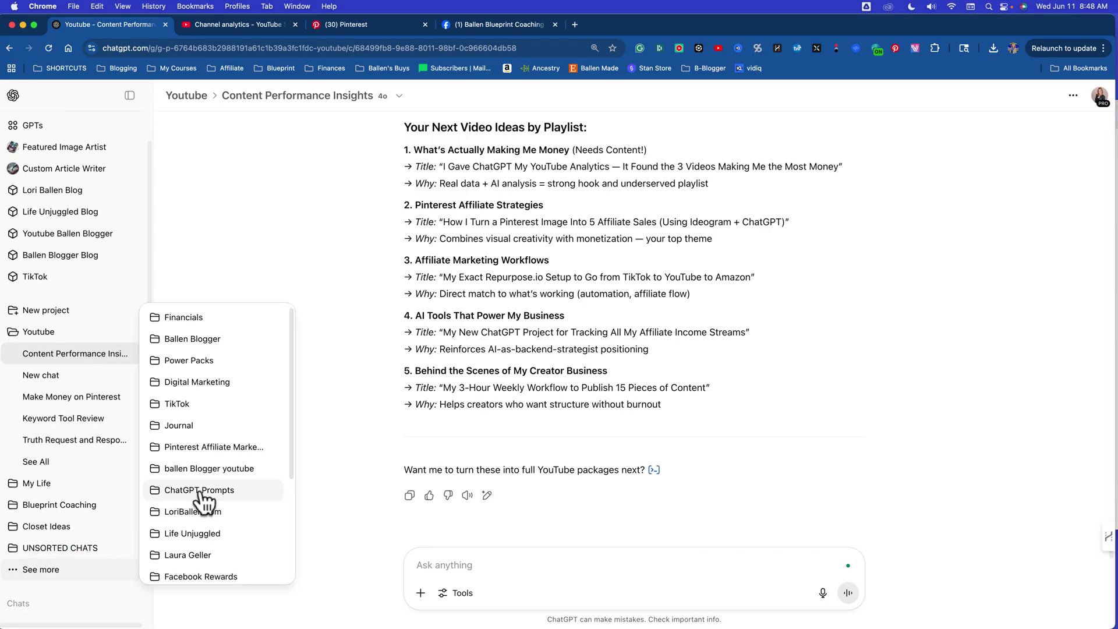
pyautogui.scroll(-2, 204, 484)
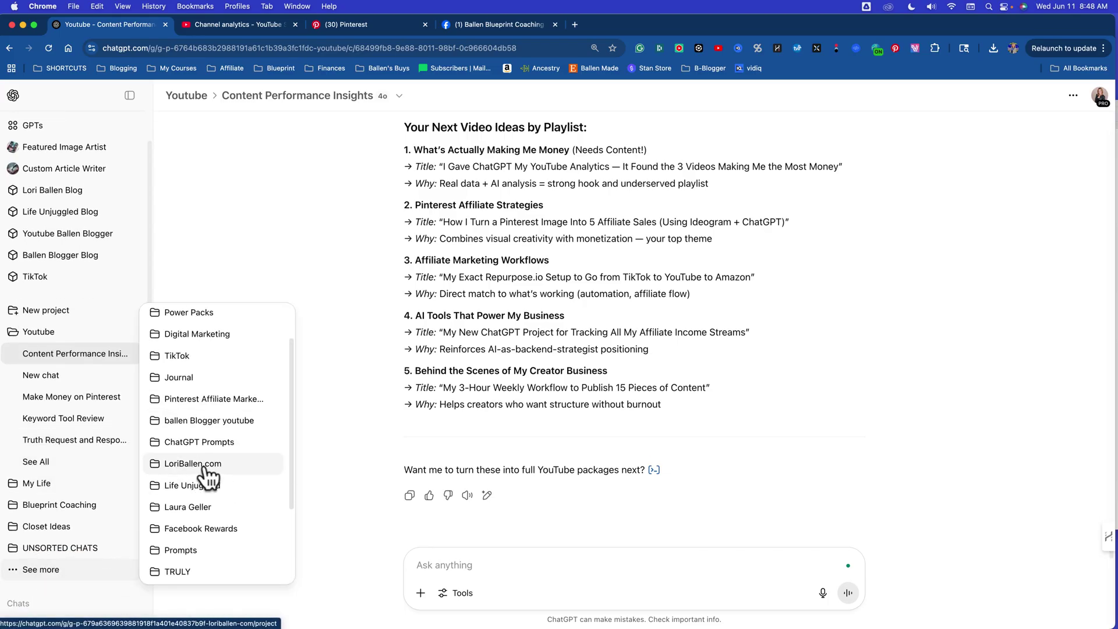
pyautogui.scroll(-5, 210, 474)
pyautogui.scroll(-2, 213, 524)
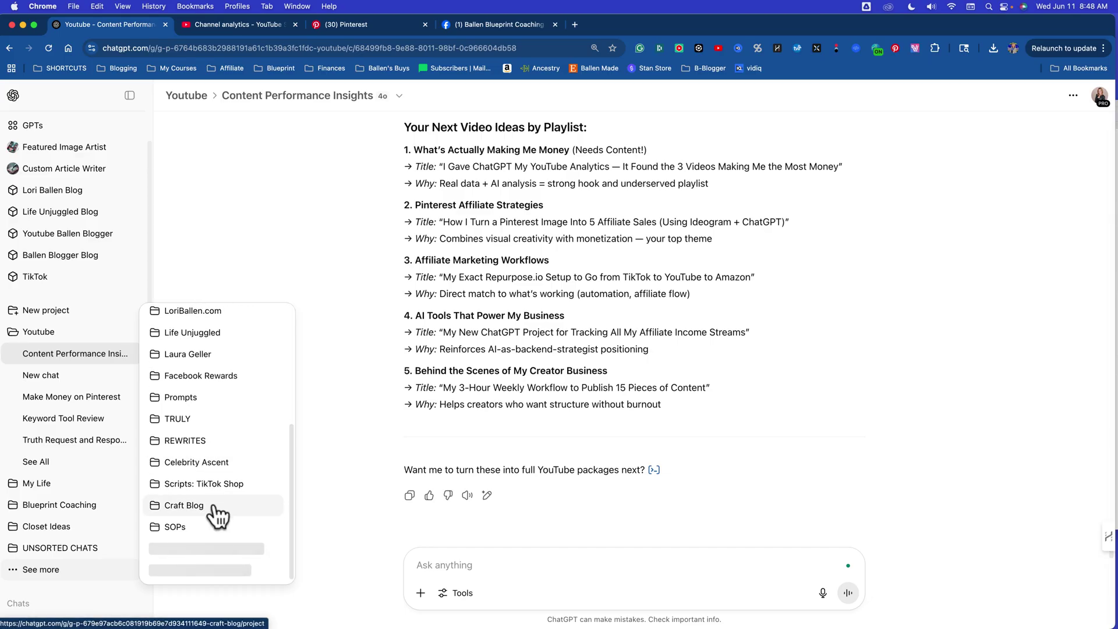
pyautogui.scroll(2, 216, 500)
pyautogui.scroll(6, 220, 431)
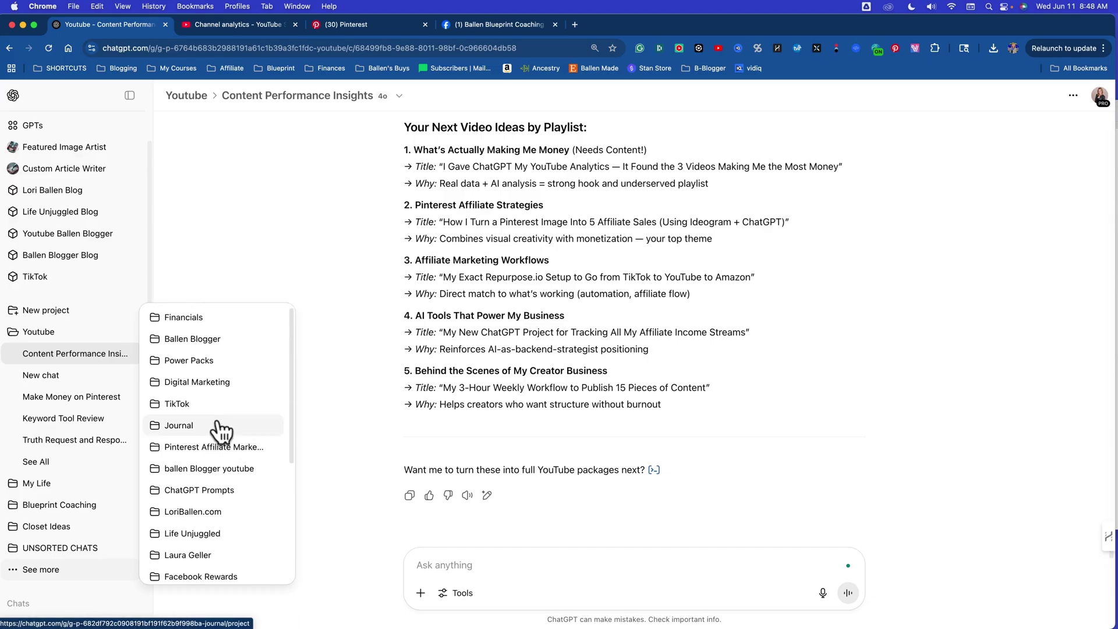
pyautogui.click(201, 339)
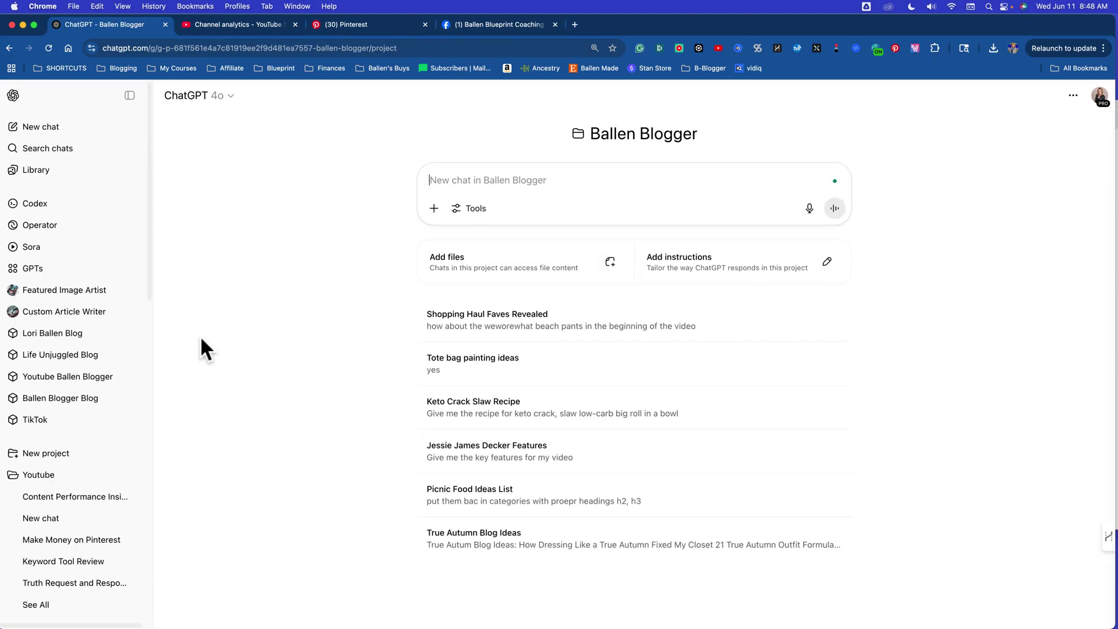
# Step: Add 'Pinterest Analytics overview 20240609-20250609.csv' from Documents to the project's files
pyautogui.click(506, 278)
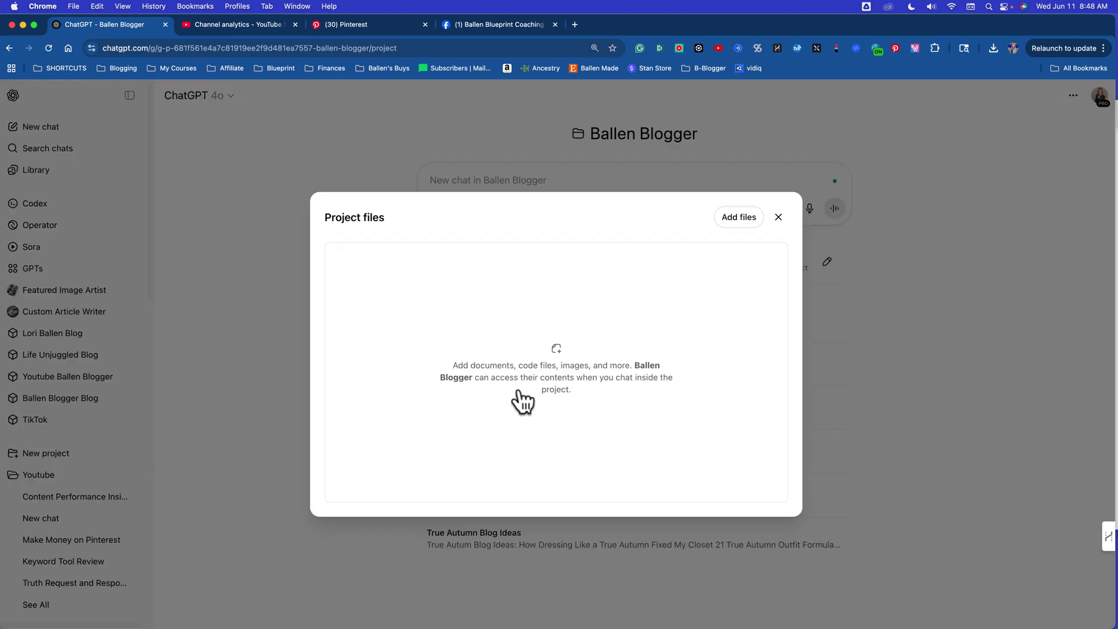
pyautogui.click(729, 224)
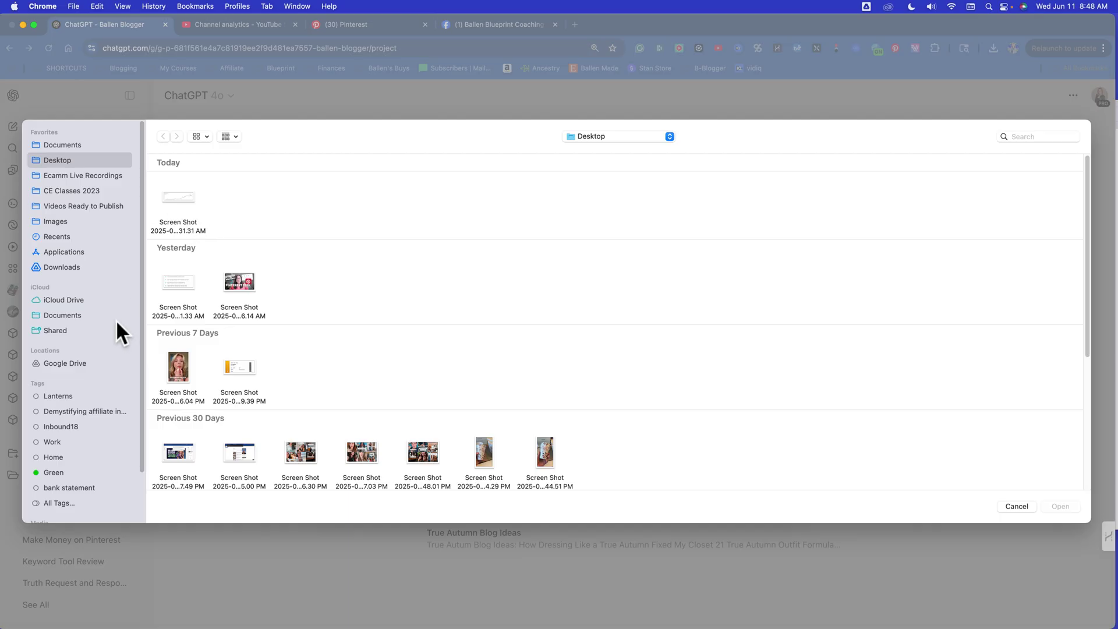
pyautogui.click(72, 316)
pyautogui.click(163, 211)
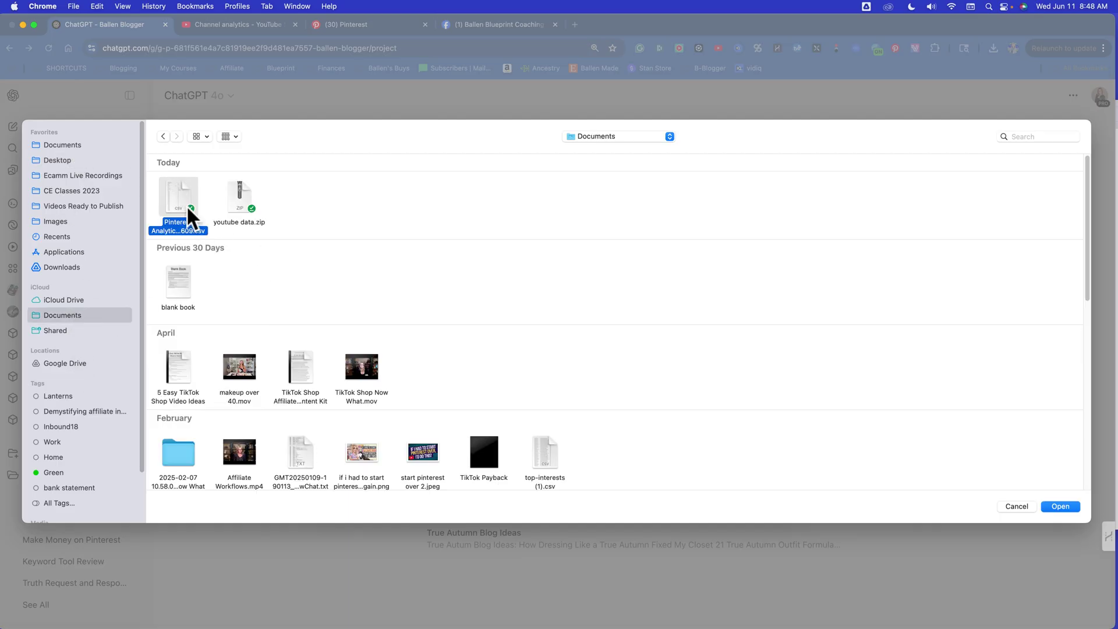
pyautogui.click(1055, 506)
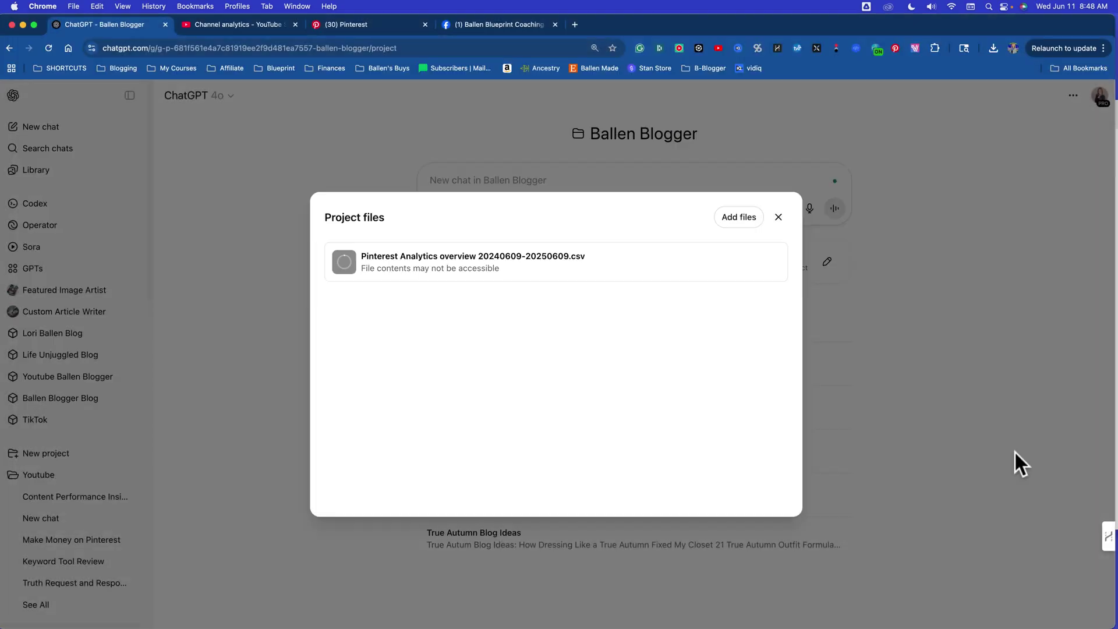
pyautogui.click(212, 25)
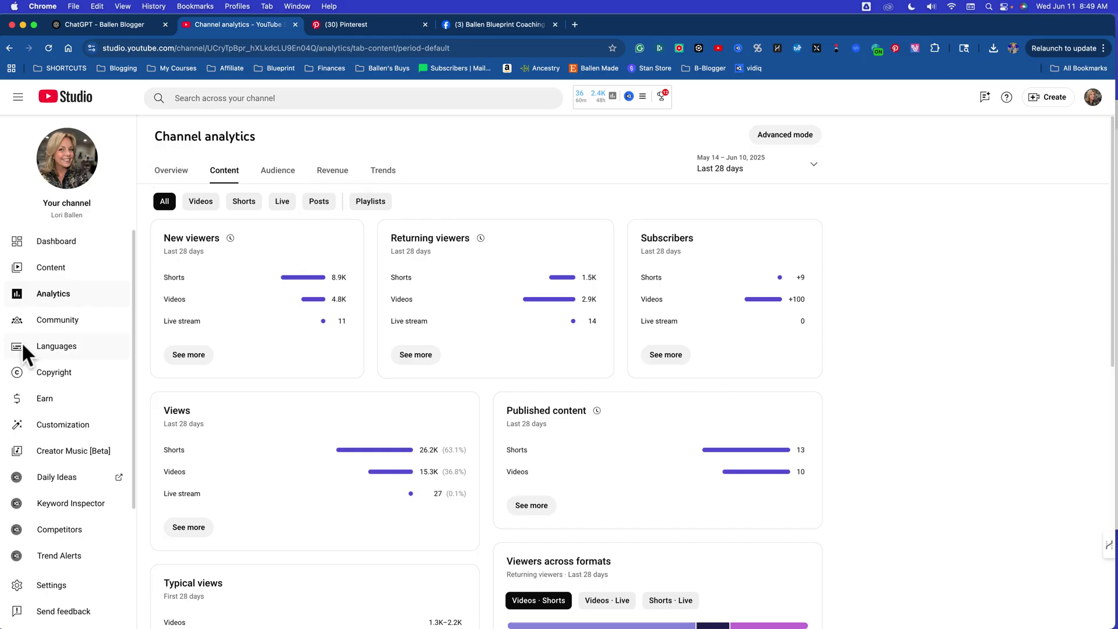
# Step: Filter Content analytics to Videos and open the full Top videos report
pyautogui.click(201, 201)
pyautogui.scroll(-3, 209, 230)
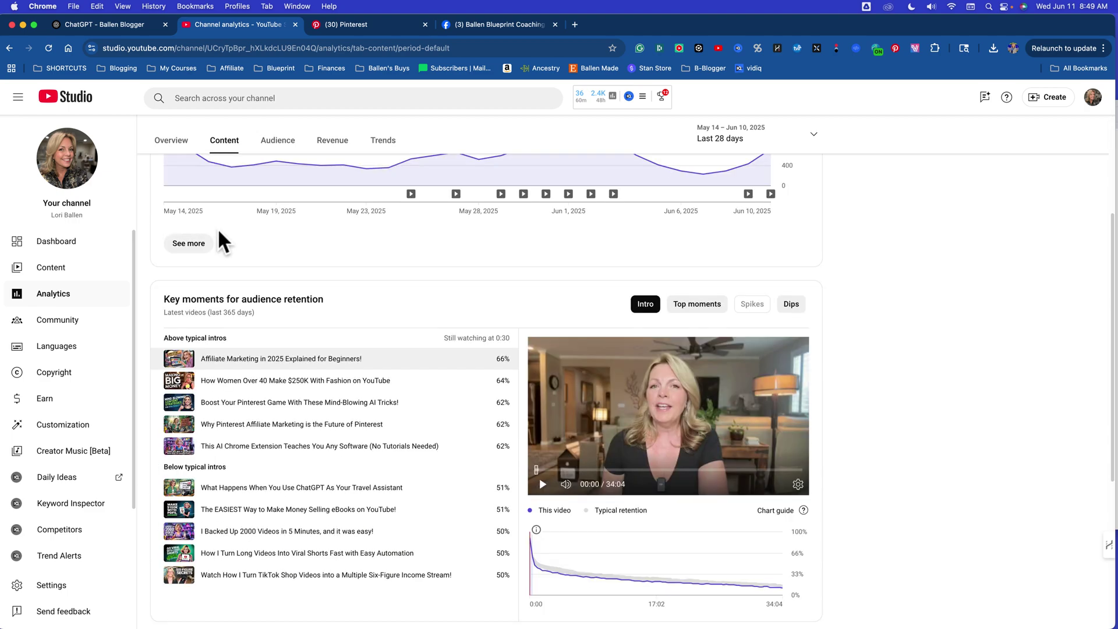
pyautogui.scroll(-5, 220, 233)
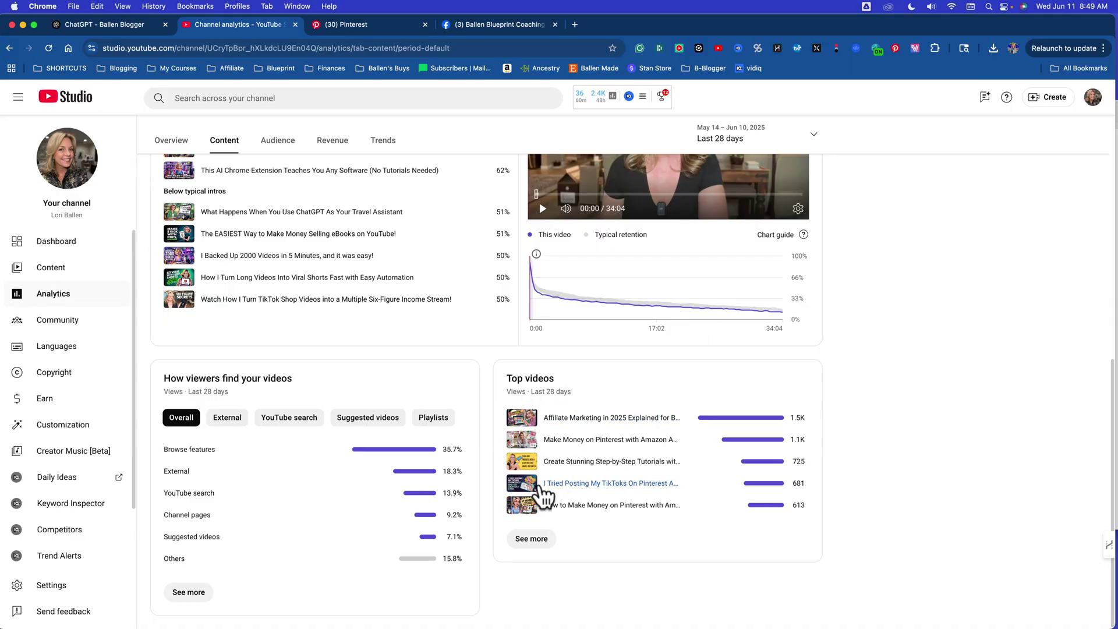
pyautogui.click(533, 540)
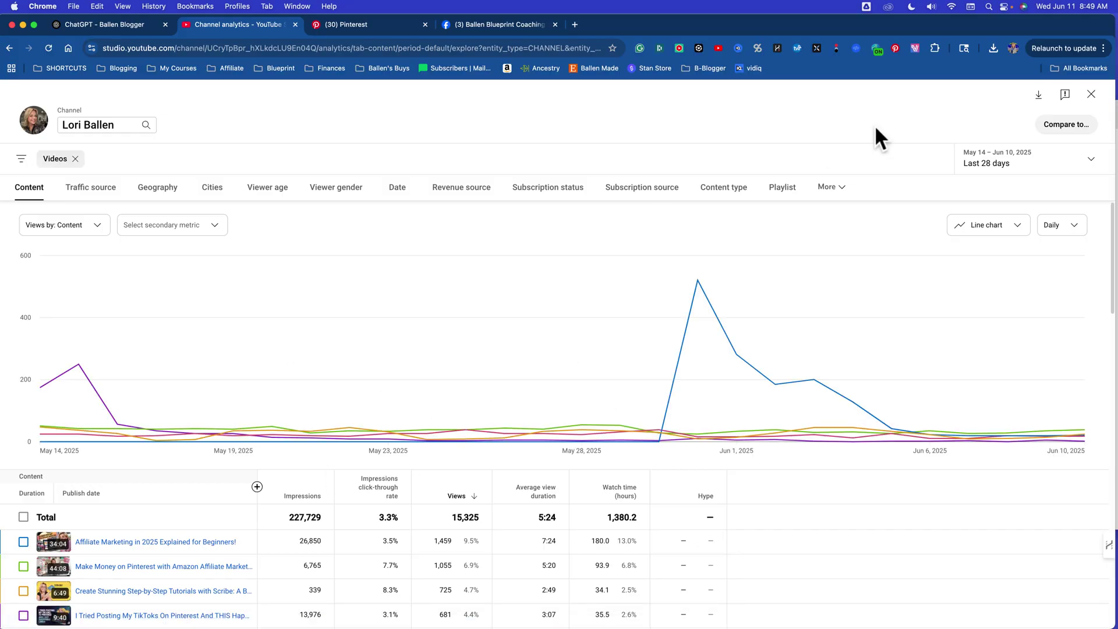
# Step: Set the report's date range to Last 365 days, then dismiss the export options
pyautogui.click(1001, 166)
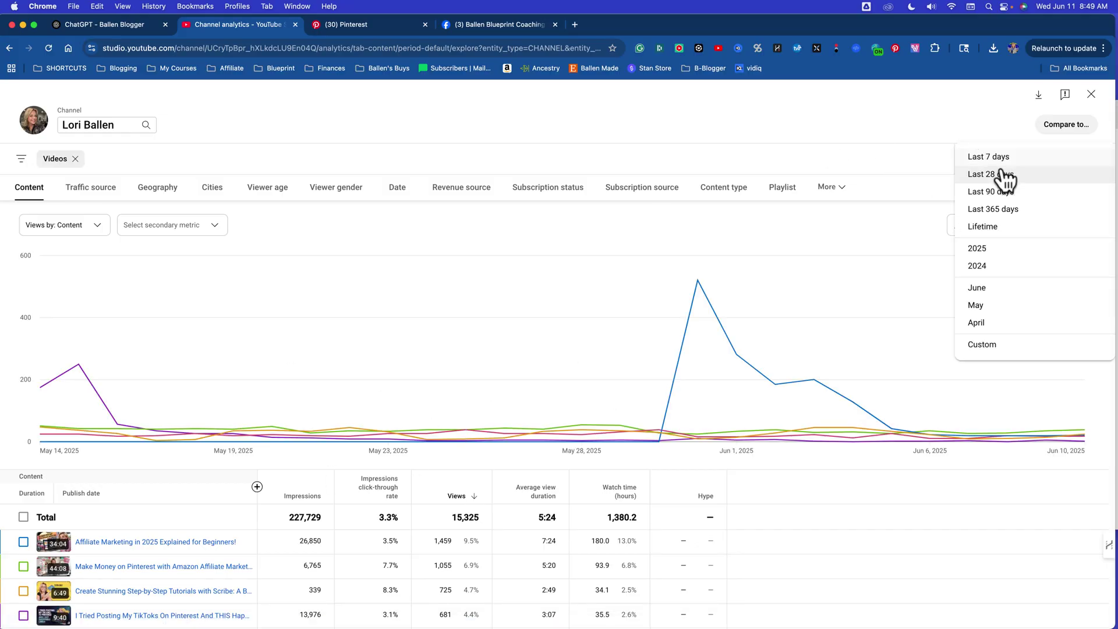
pyautogui.click(1005, 213)
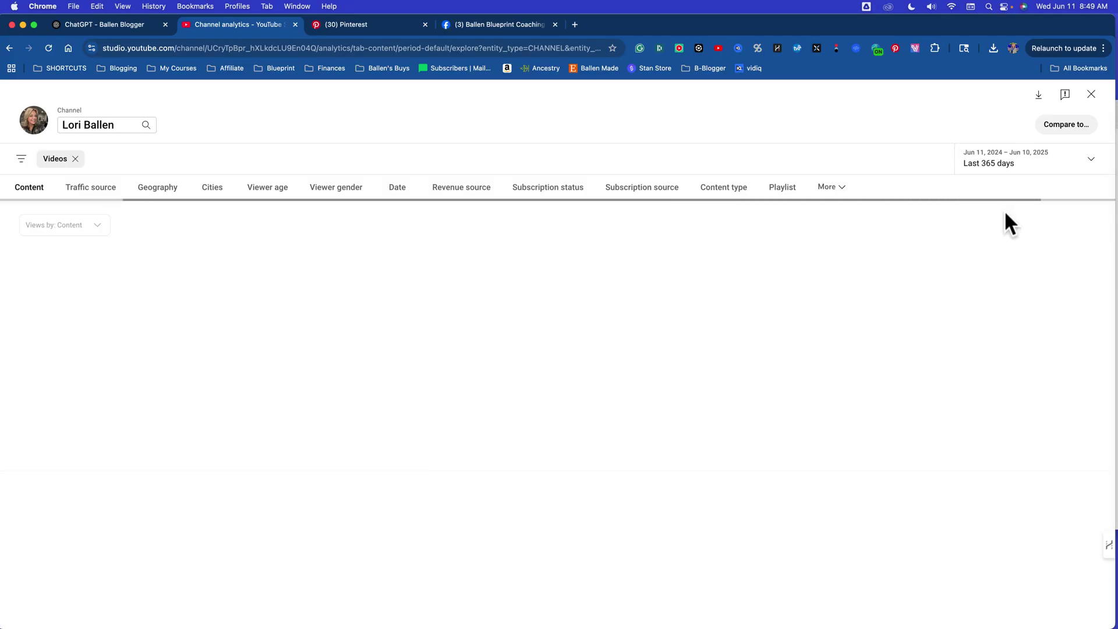
pyautogui.click(1038, 95)
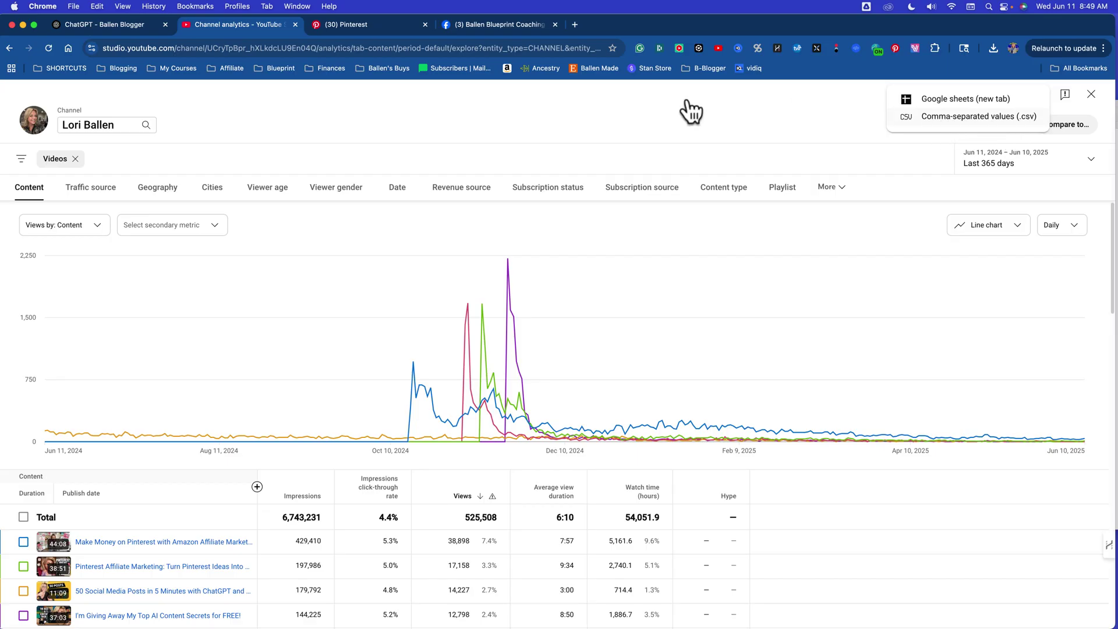
pyautogui.click(172, 169)
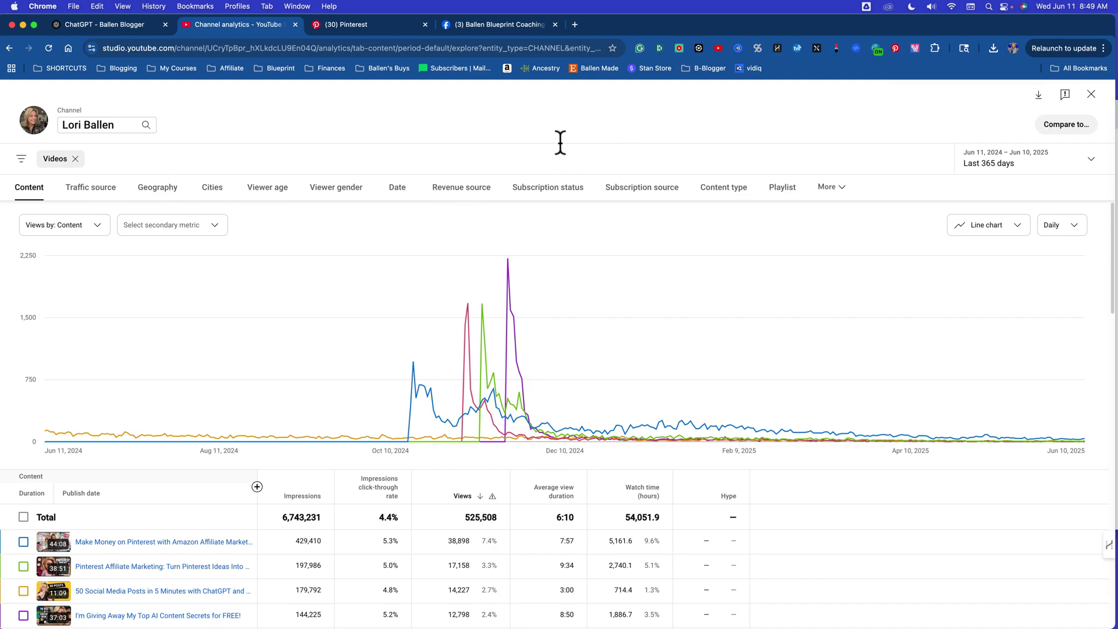
# Step: Switch to the Pinterest Analytics overview showing 290,544 outbound clicks for the year
pyautogui.click(330, 26)
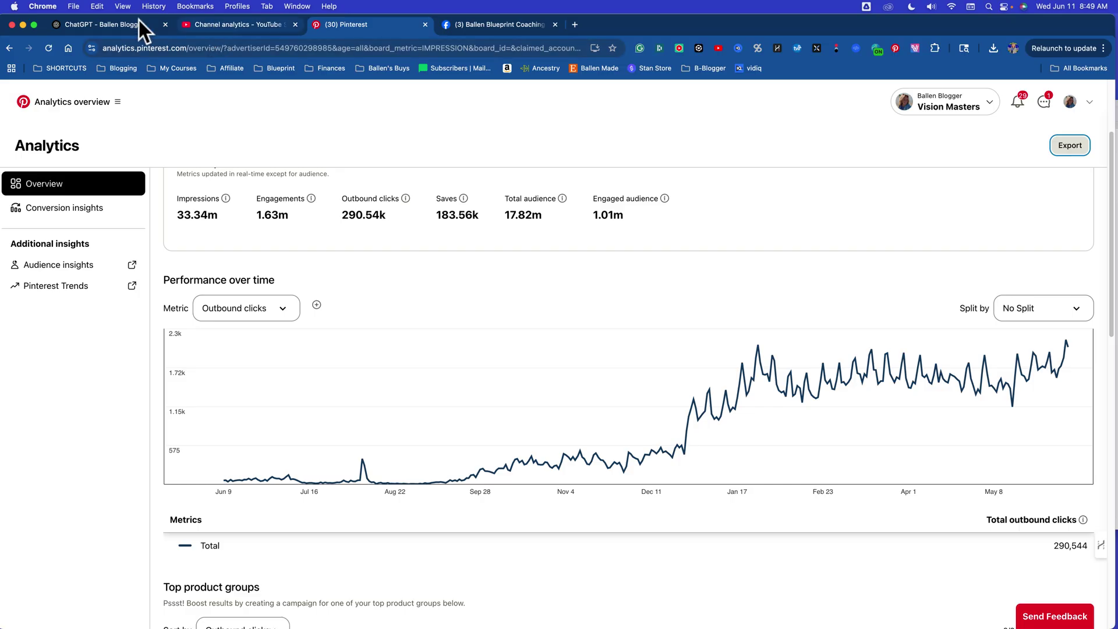
# Step: In the Ballen Blogger project, ask which pins in the uploaded file bring the most clicks
pyautogui.click(99, 23)
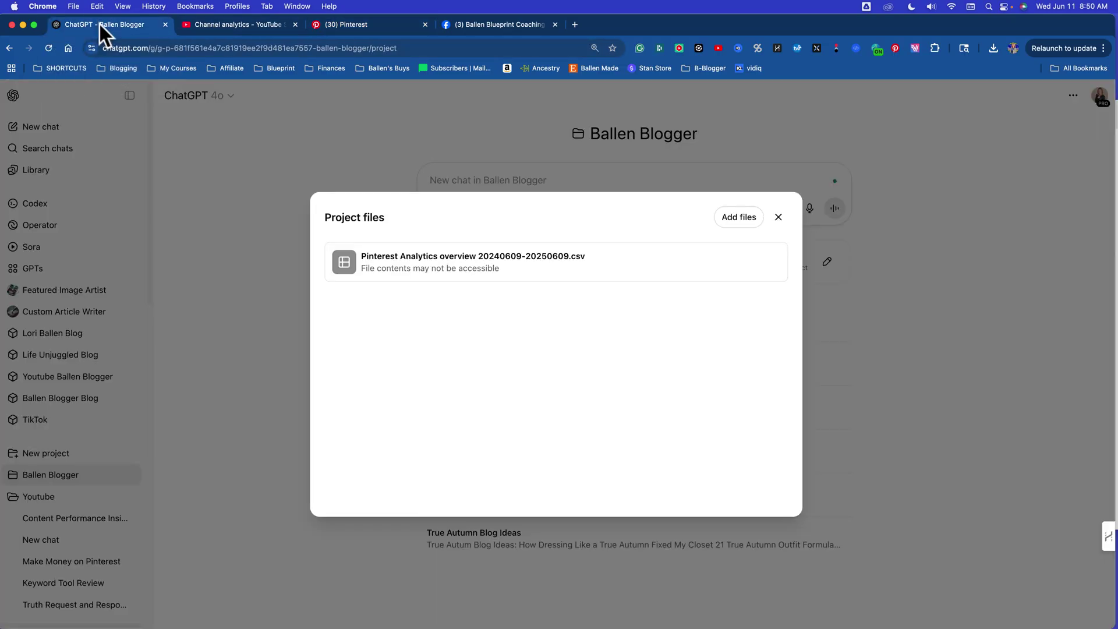
pyautogui.click(778, 217)
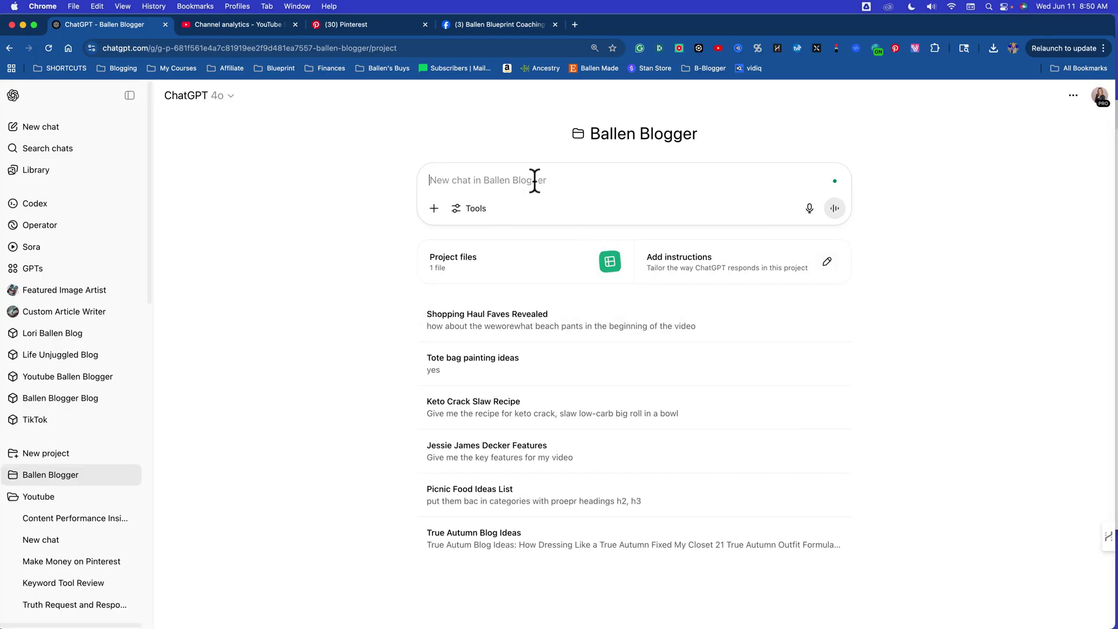
pyautogui.write('baesd on the uploa')
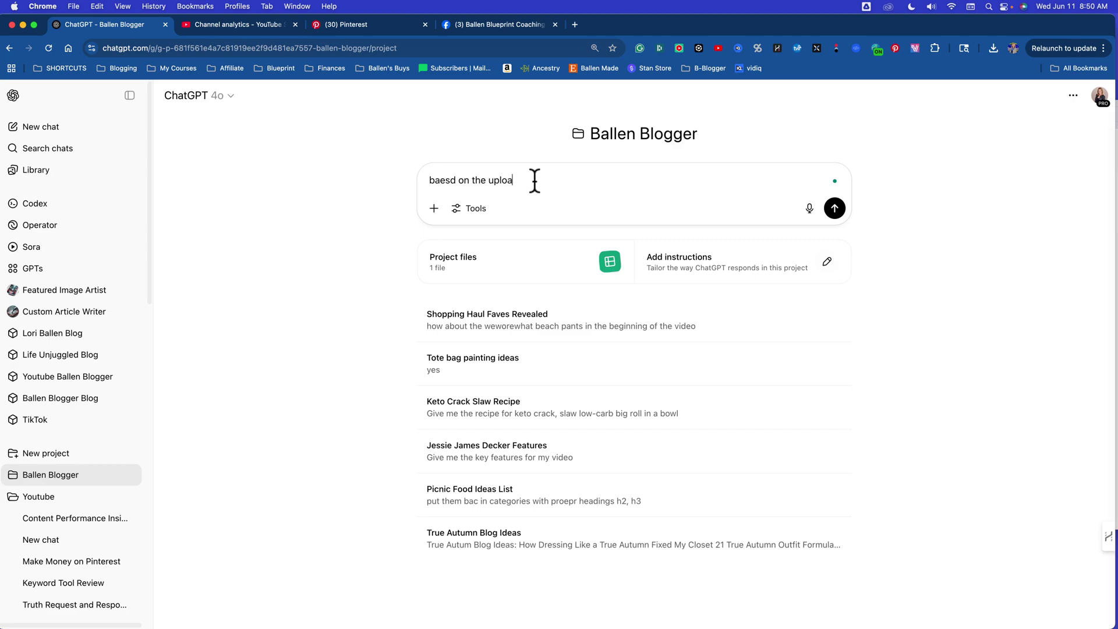
pyautogui.write('ded')
pyautogui.write(' file, which')
pyautogui.write('pins are bringing me the most c')
pyautogui.write('licks')
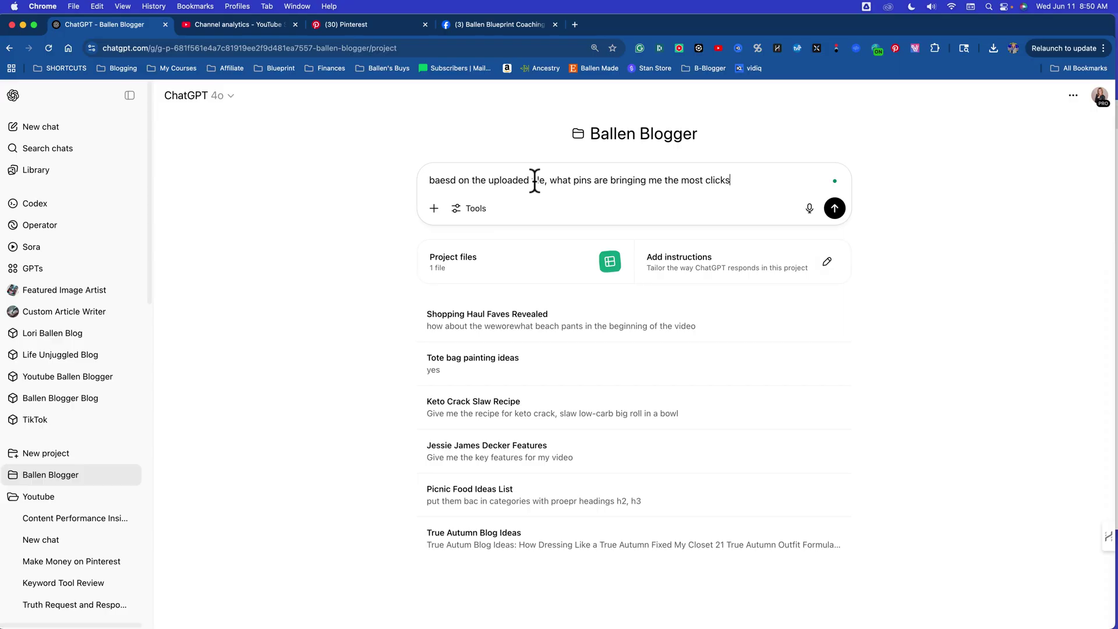
pyautogui.write(' - looking at topics right now')
pyautogui.press('Return')
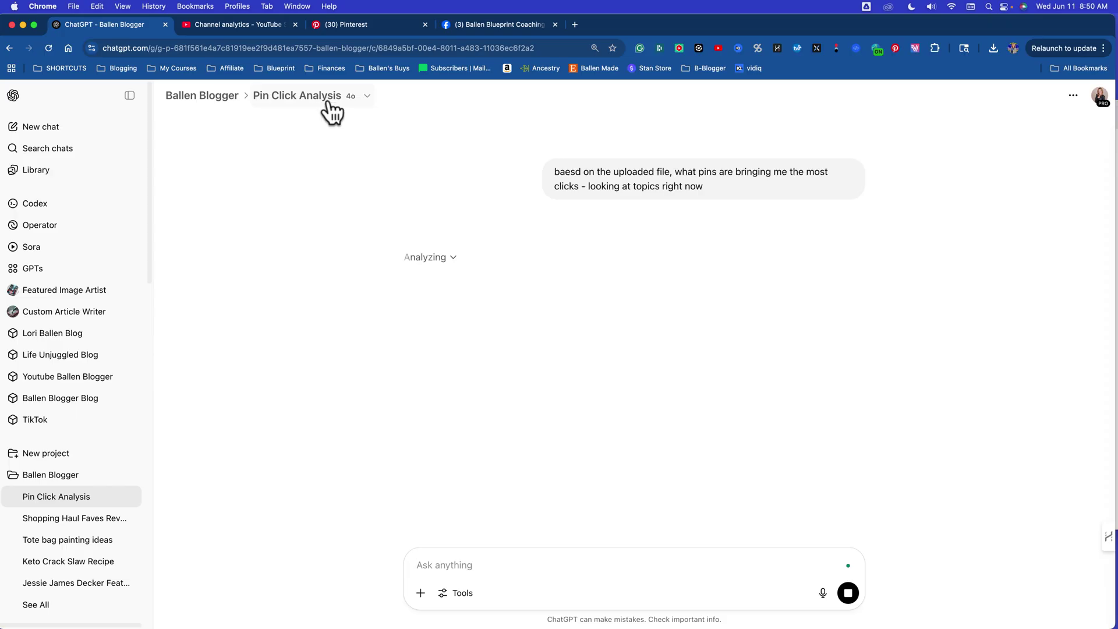
# Step: Glance at the model list without switching, then read the reply requesting a Top Pins export
pyautogui.click(367, 96)
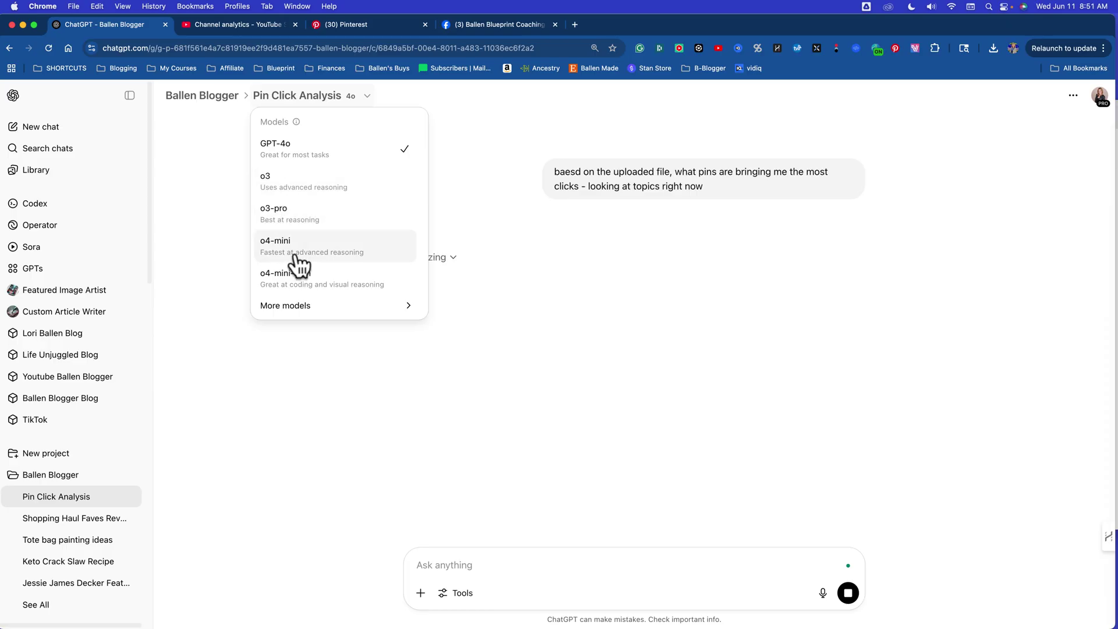
pyautogui.click(245, 451)
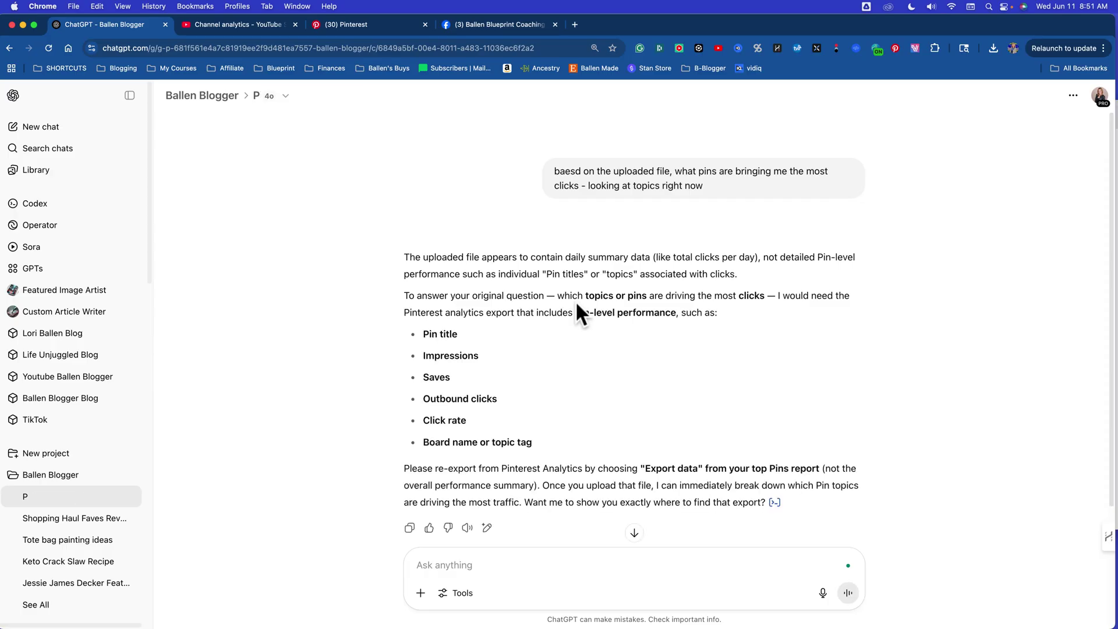
pyautogui.scroll(-2, 571, 299)
pyautogui.scroll(-1, 566, 298)
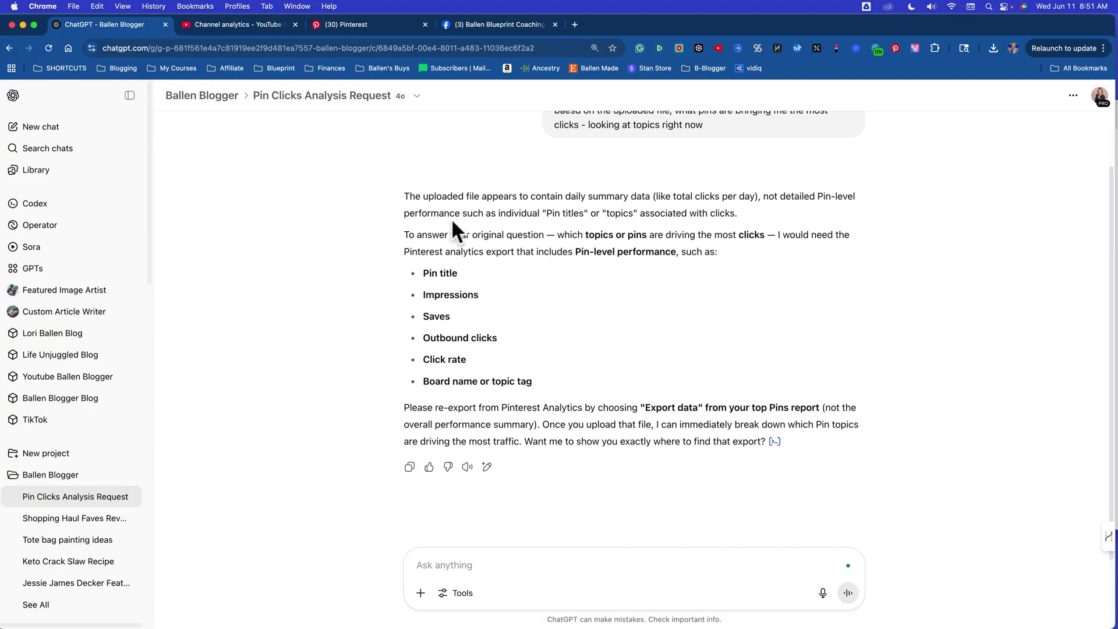
# Step: Scroll Pinterest's Analytics overview, finding Top Pins empty for the year-long date range
pyautogui.click(268, 26)
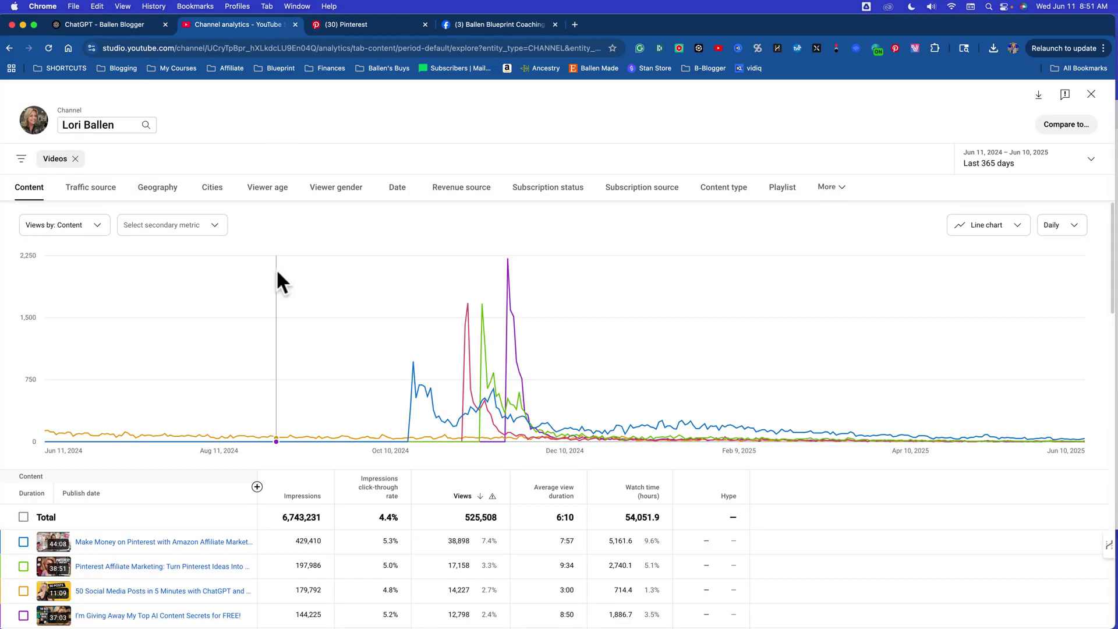
pyautogui.click(355, 21)
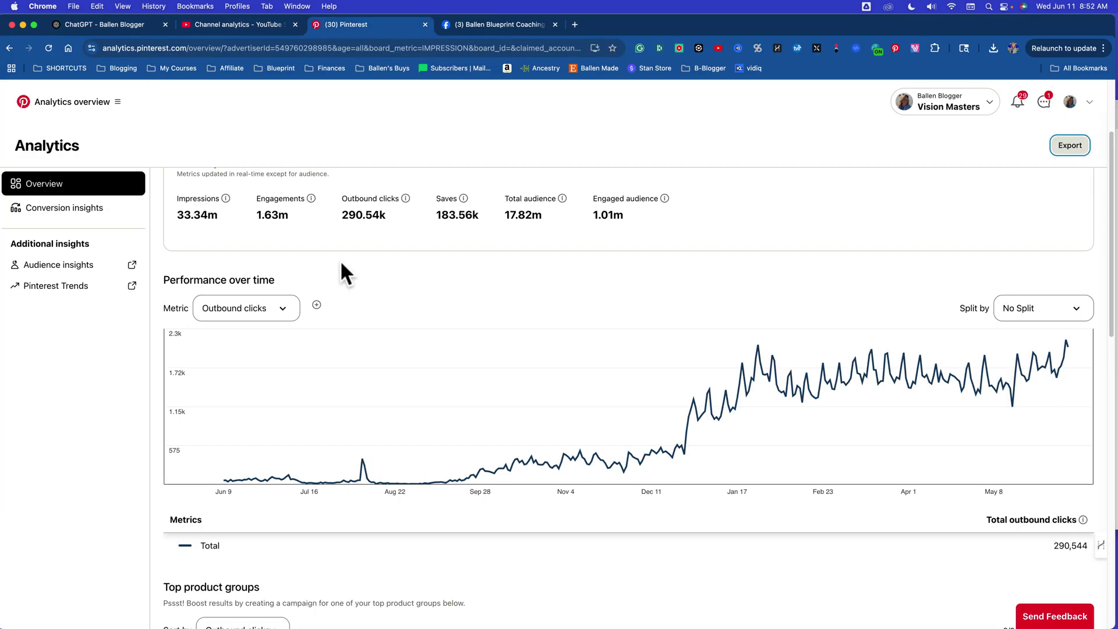
pyautogui.scroll(-5, 340, 262)
pyautogui.scroll(-3, 389, 382)
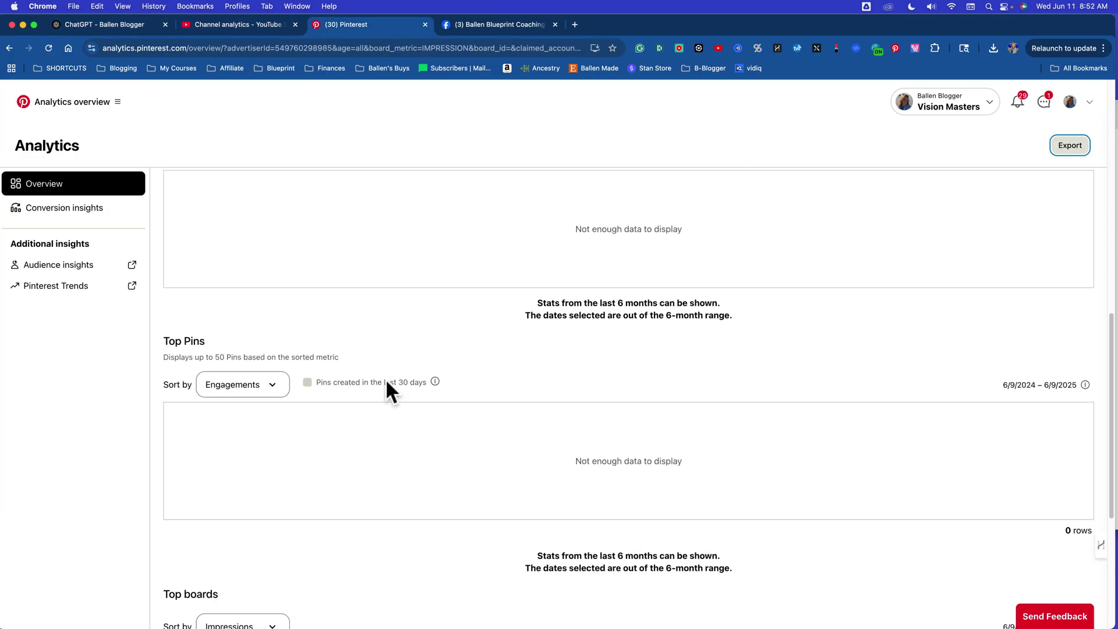
pyautogui.scroll(15, 387, 383)
pyautogui.scroll(-10, 387, 384)
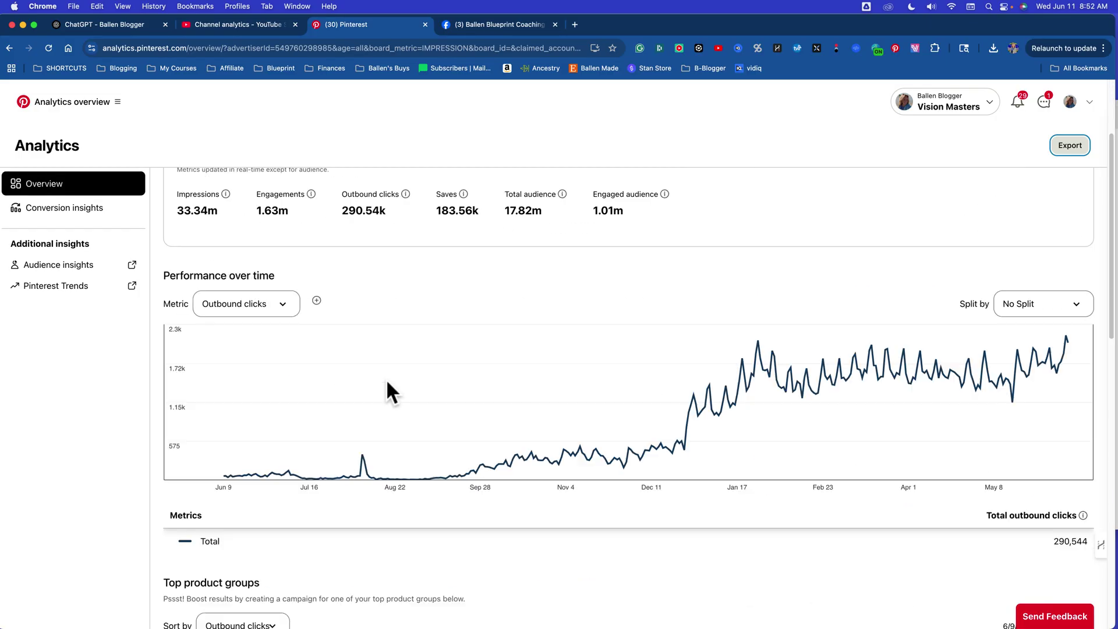
pyautogui.scroll(-6, 387, 383)
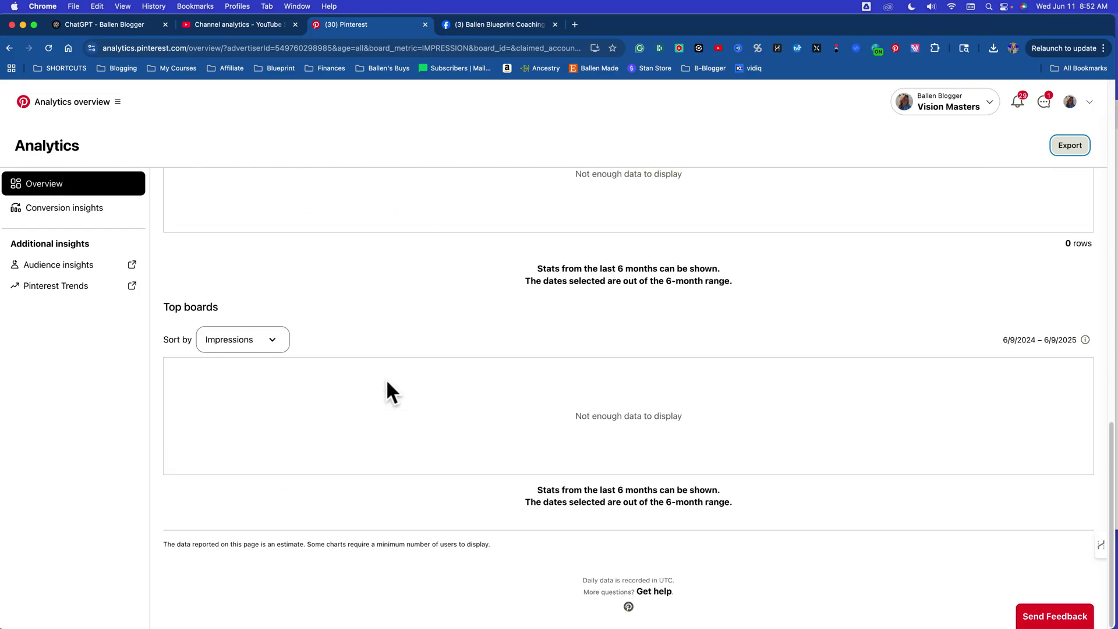
pyautogui.scroll(15, 377, 384)
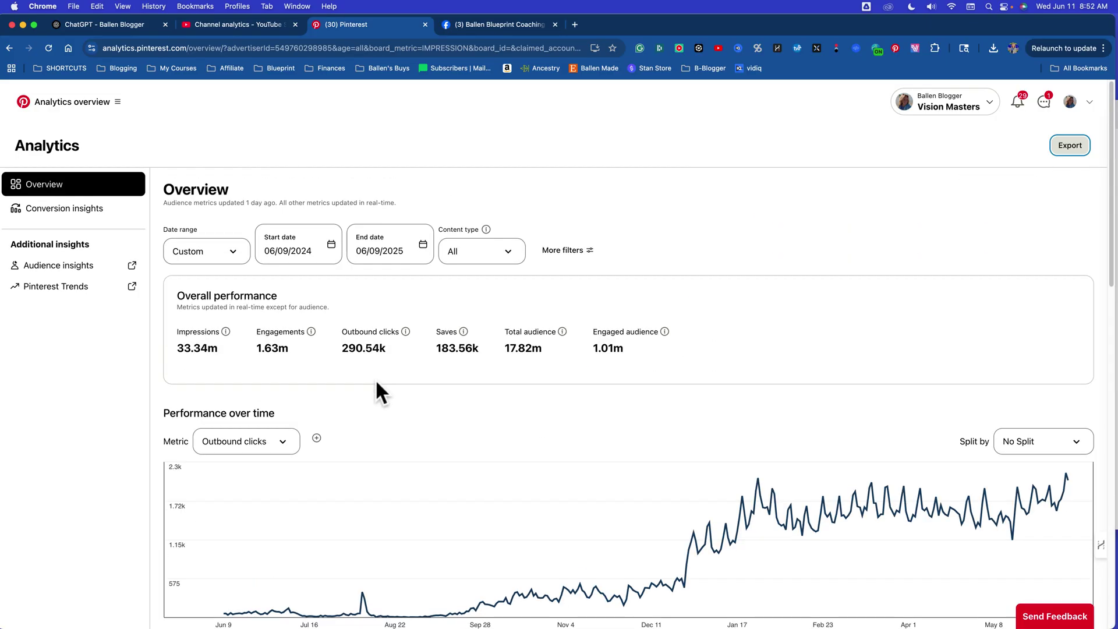
pyautogui.scroll(1, 317, 329)
pyautogui.scroll(-5, 346, 402)
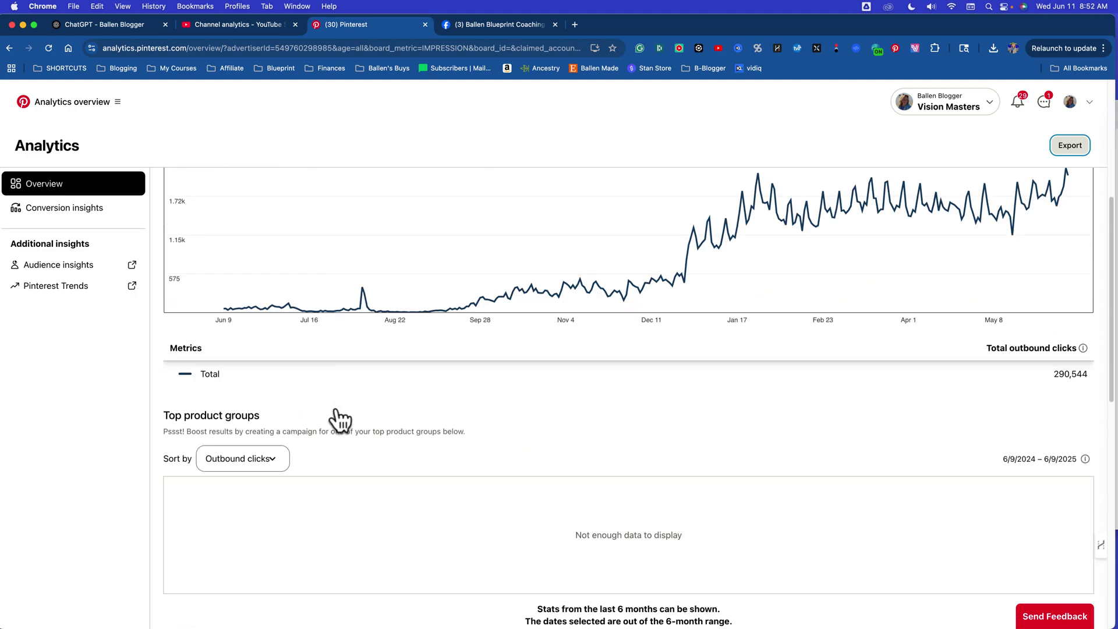
pyautogui.click(71, 190)
# Step: Reload the Analytics overview so it uses the last 30 days, and scroll to Top Pins
pyautogui.rightClick(355, 106)
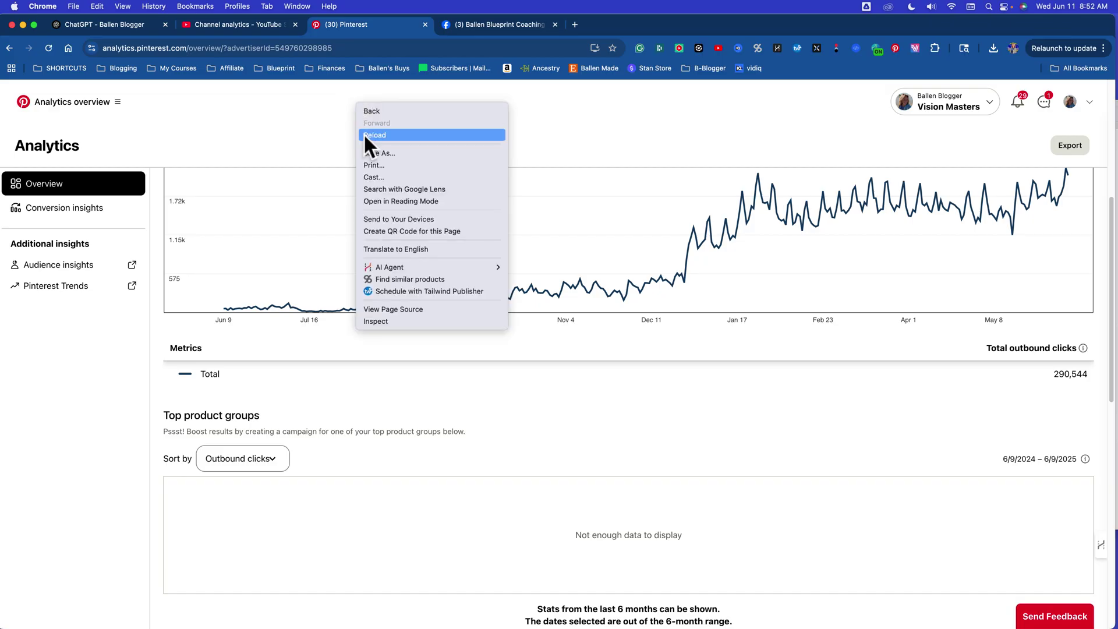
pyautogui.click(370, 135)
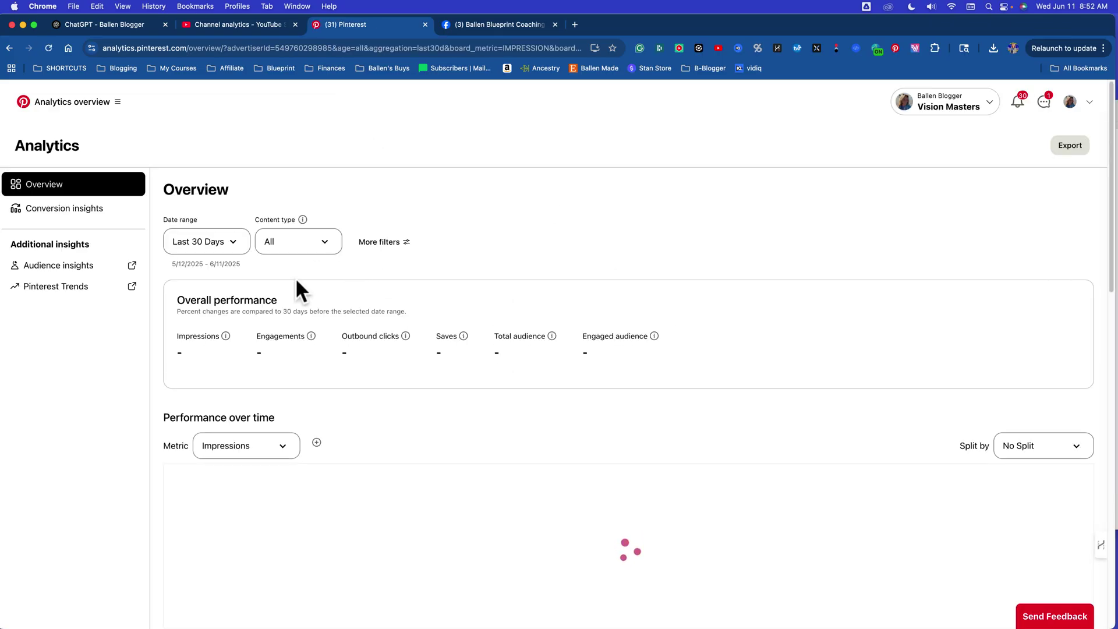
pyautogui.scroll(-5, 367, 433)
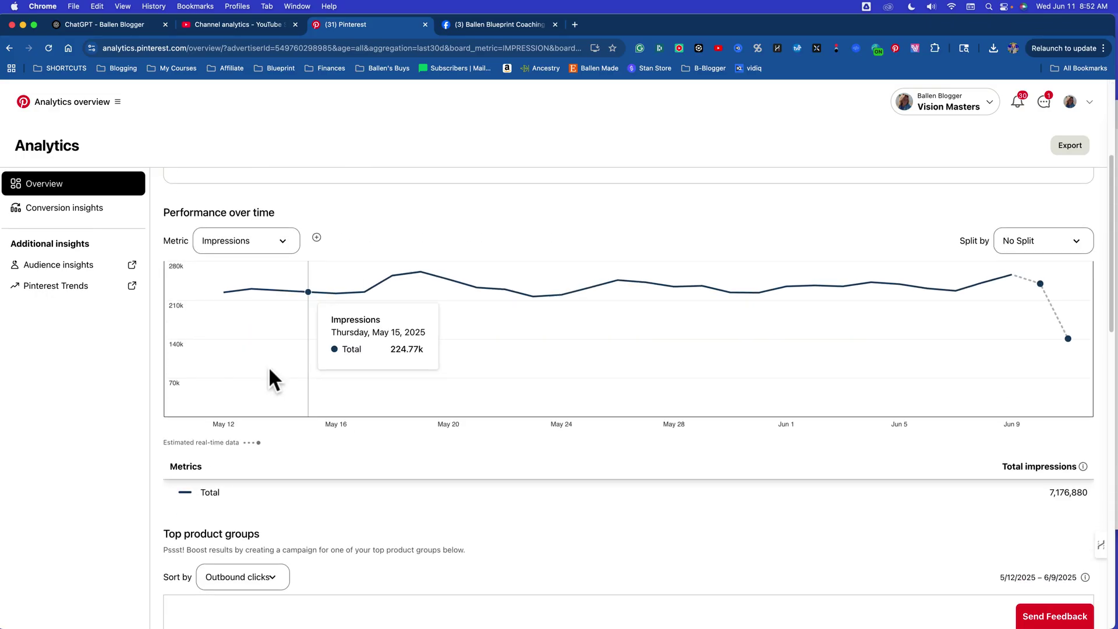
pyautogui.scroll(-3, 234, 349)
pyautogui.scroll(-6, 210, 393)
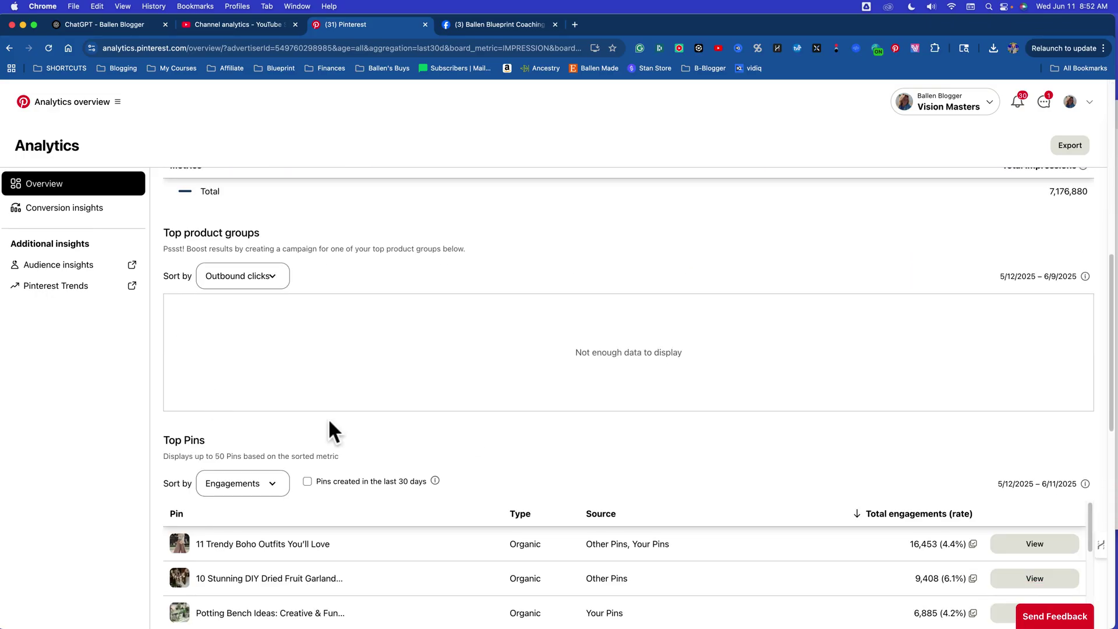
# Step: Sort Top Pins by Outbound clicks and scroll through the 50 ranked pins
pyautogui.click(235, 319)
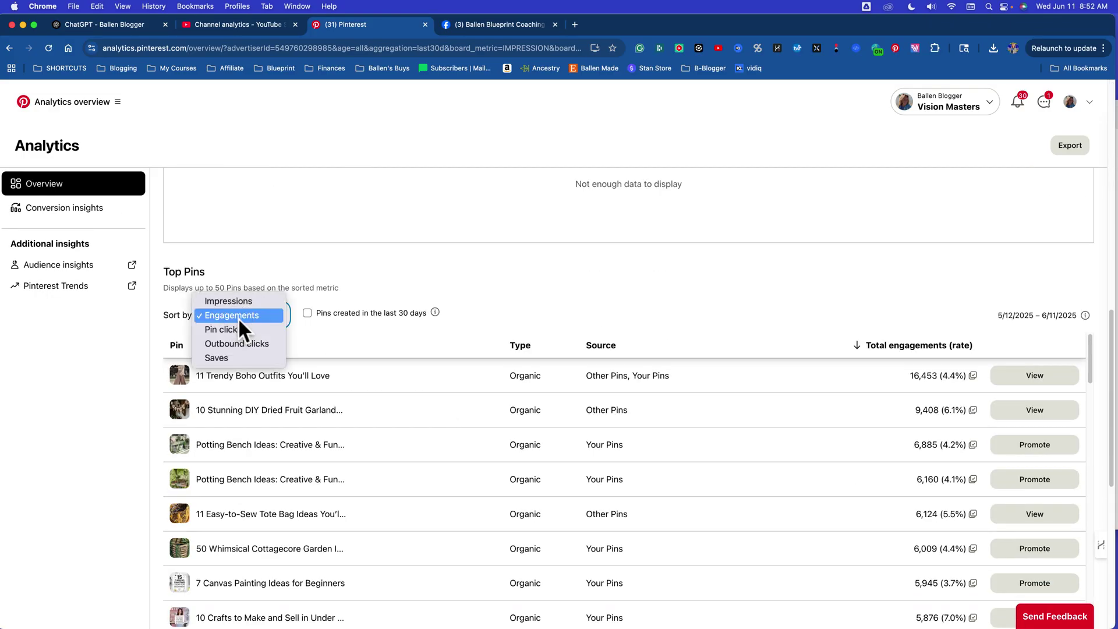
pyautogui.click(238, 342)
pyautogui.scroll(-2, 276, 349)
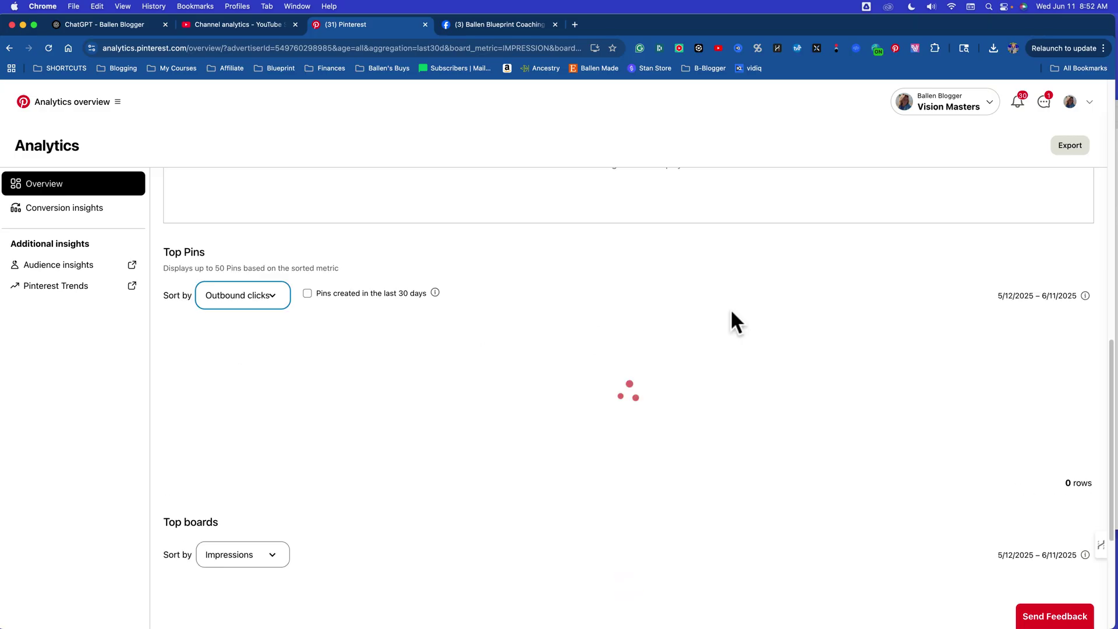
pyautogui.scroll(-1, 338, 338)
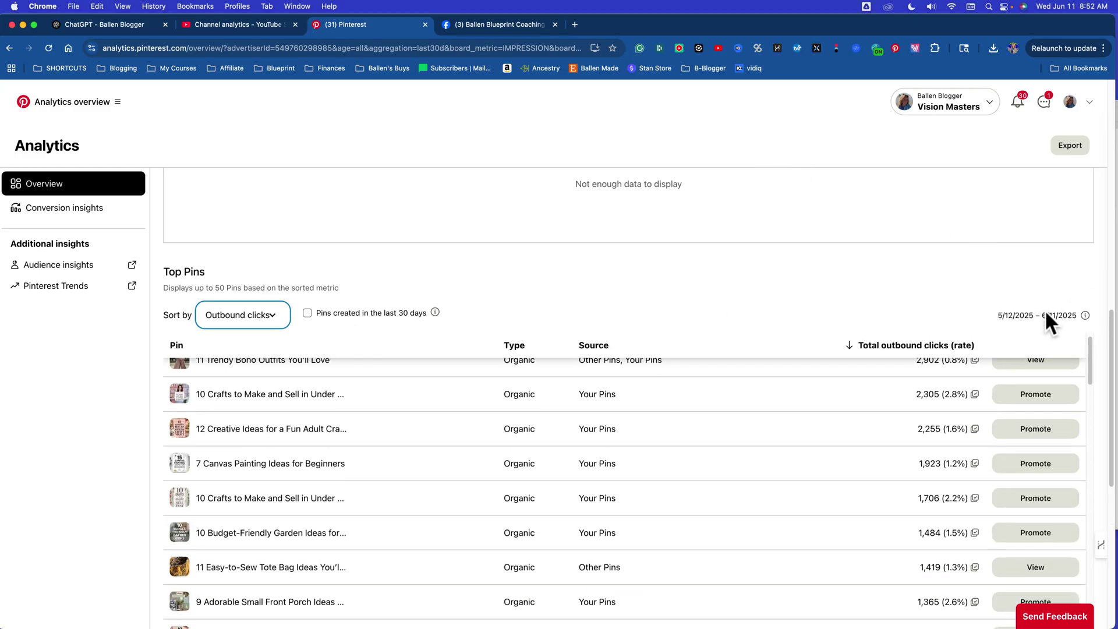
pyautogui.moveTo(1086, 315)
pyautogui.scroll(15, 1051, 314)
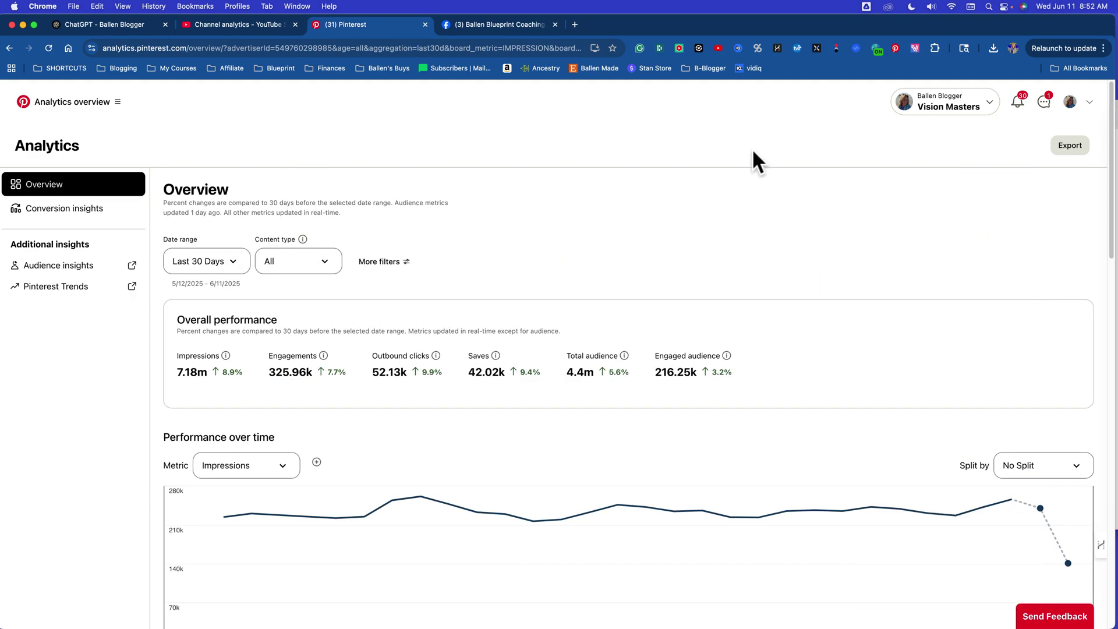
pyautogui.click(445, 117)
pyautogui.scroll(-15, 786, 373)
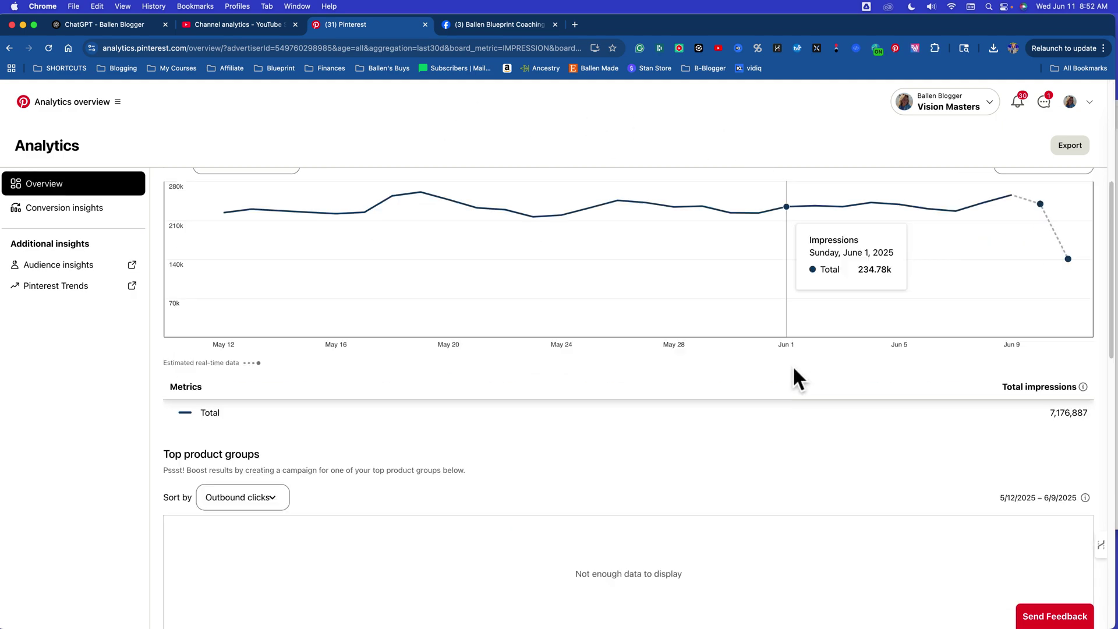
pyautogui.scroll(-10, 774, 364)
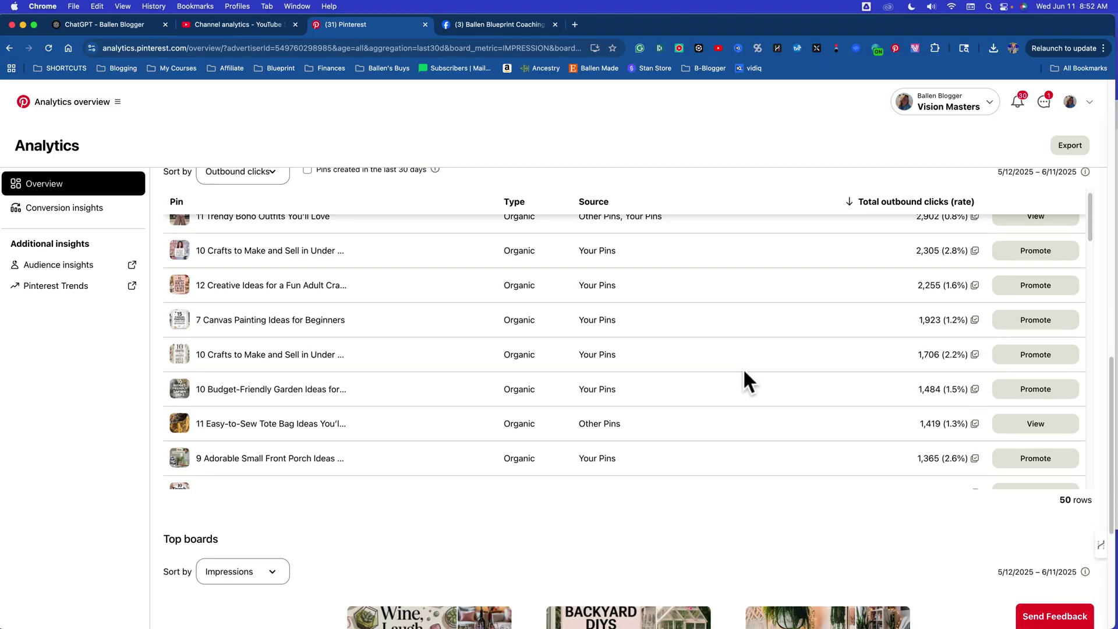
pyautogui.scroll(-5, 751, 390)
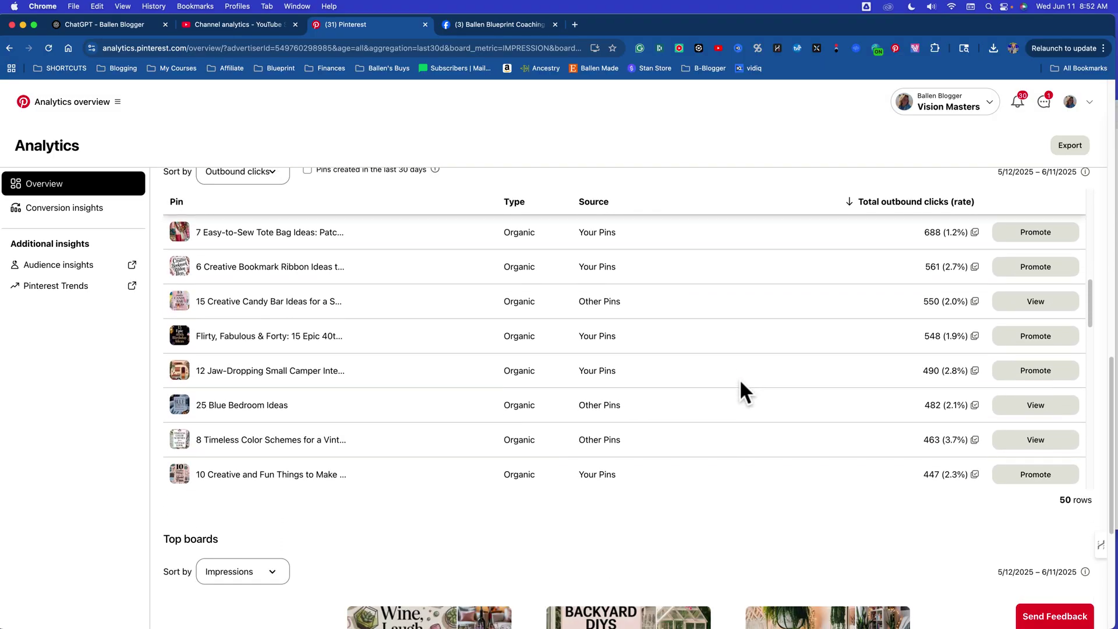
pyautogui.scroll(4, 747, 395)
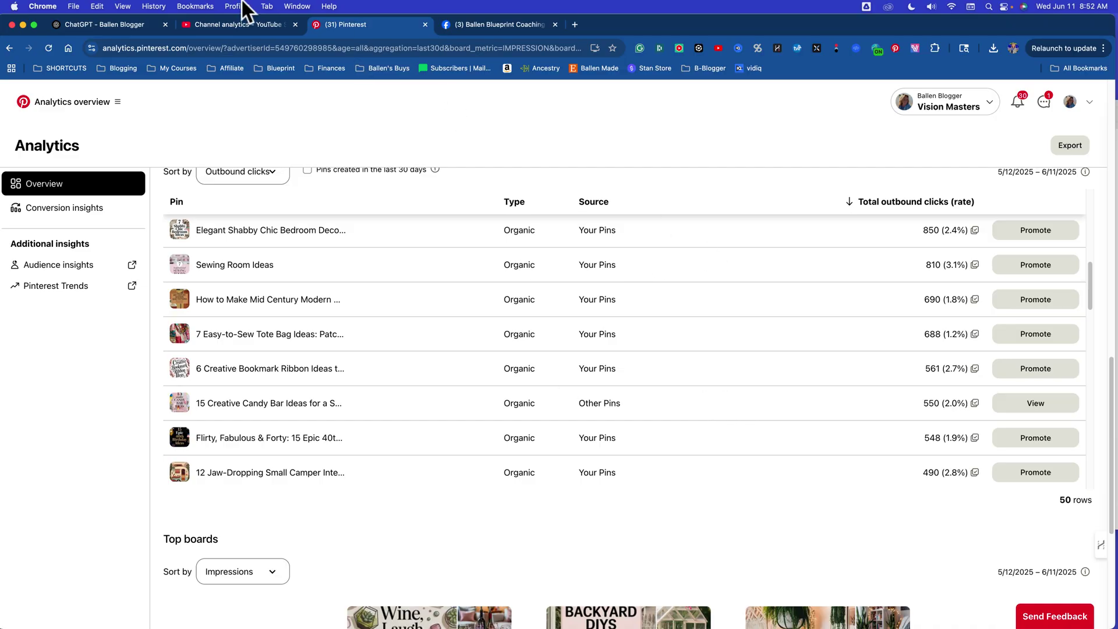
# Step: Return to YouTube Studio's last-365-days Videos report totalling 525,508 views
pyautogui.click(218, 27)
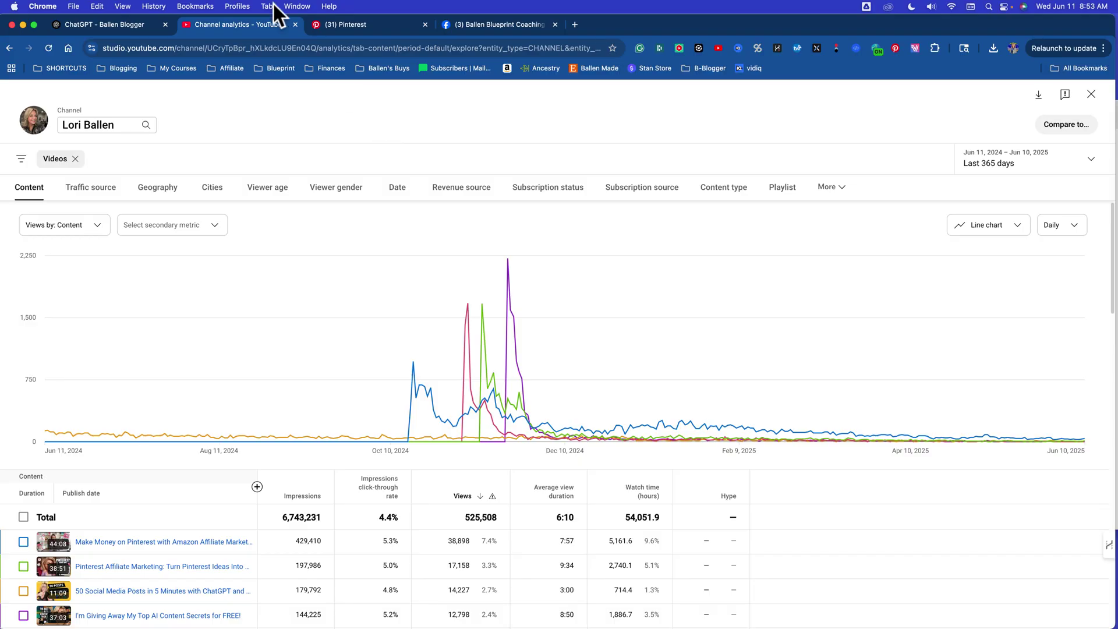
pyautogui.moveTo(845, 609)
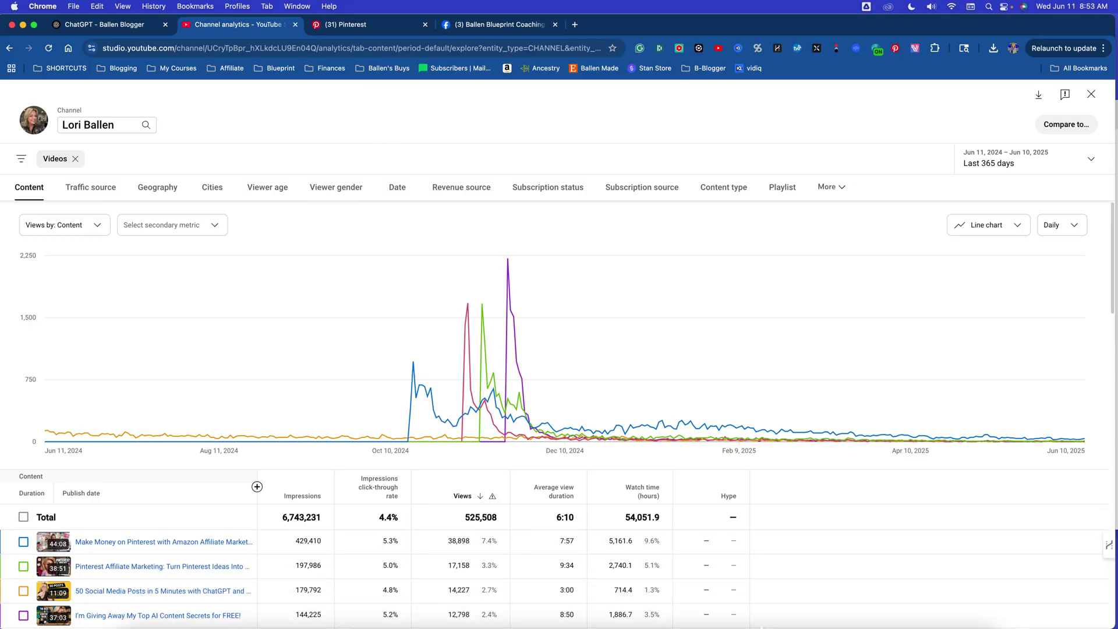